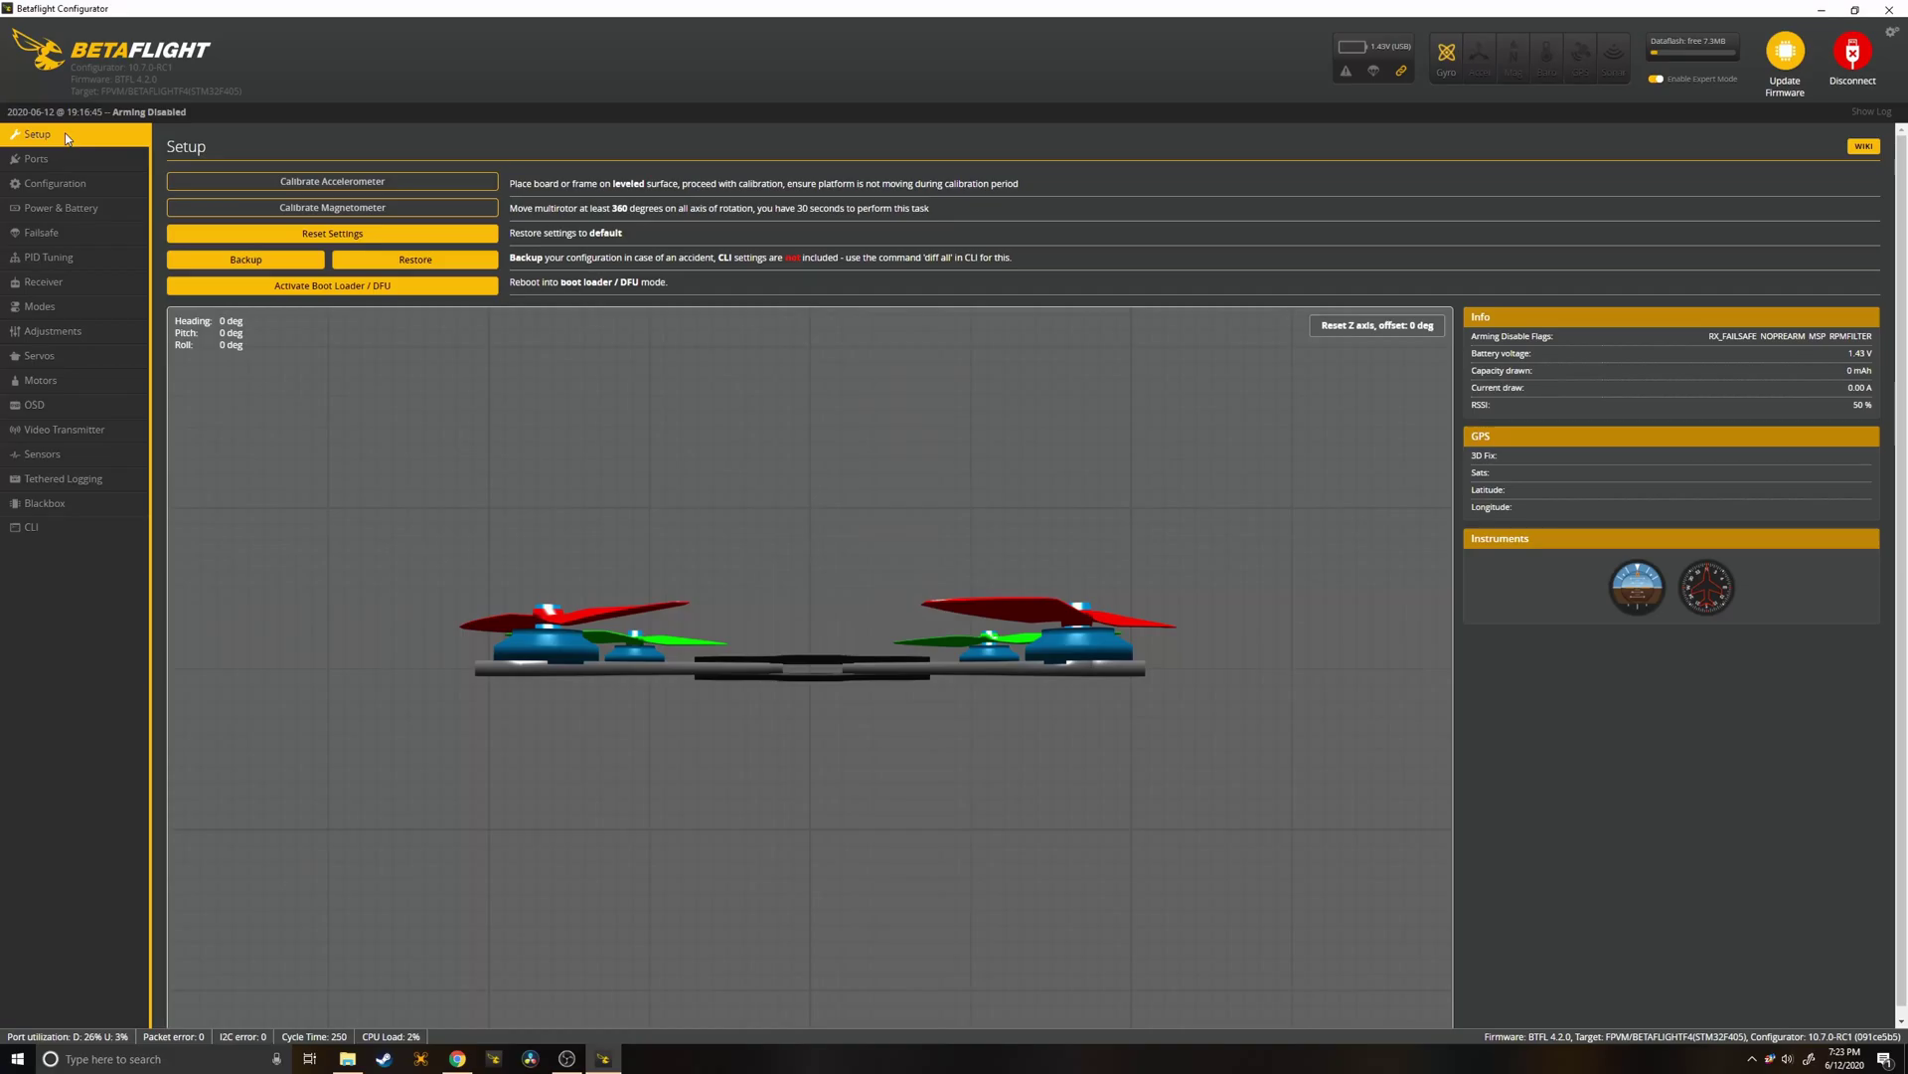
Keep blackbox logging at 500 Hz, save and reboot the board, then erase the dataflash.
left_click(88, 508)
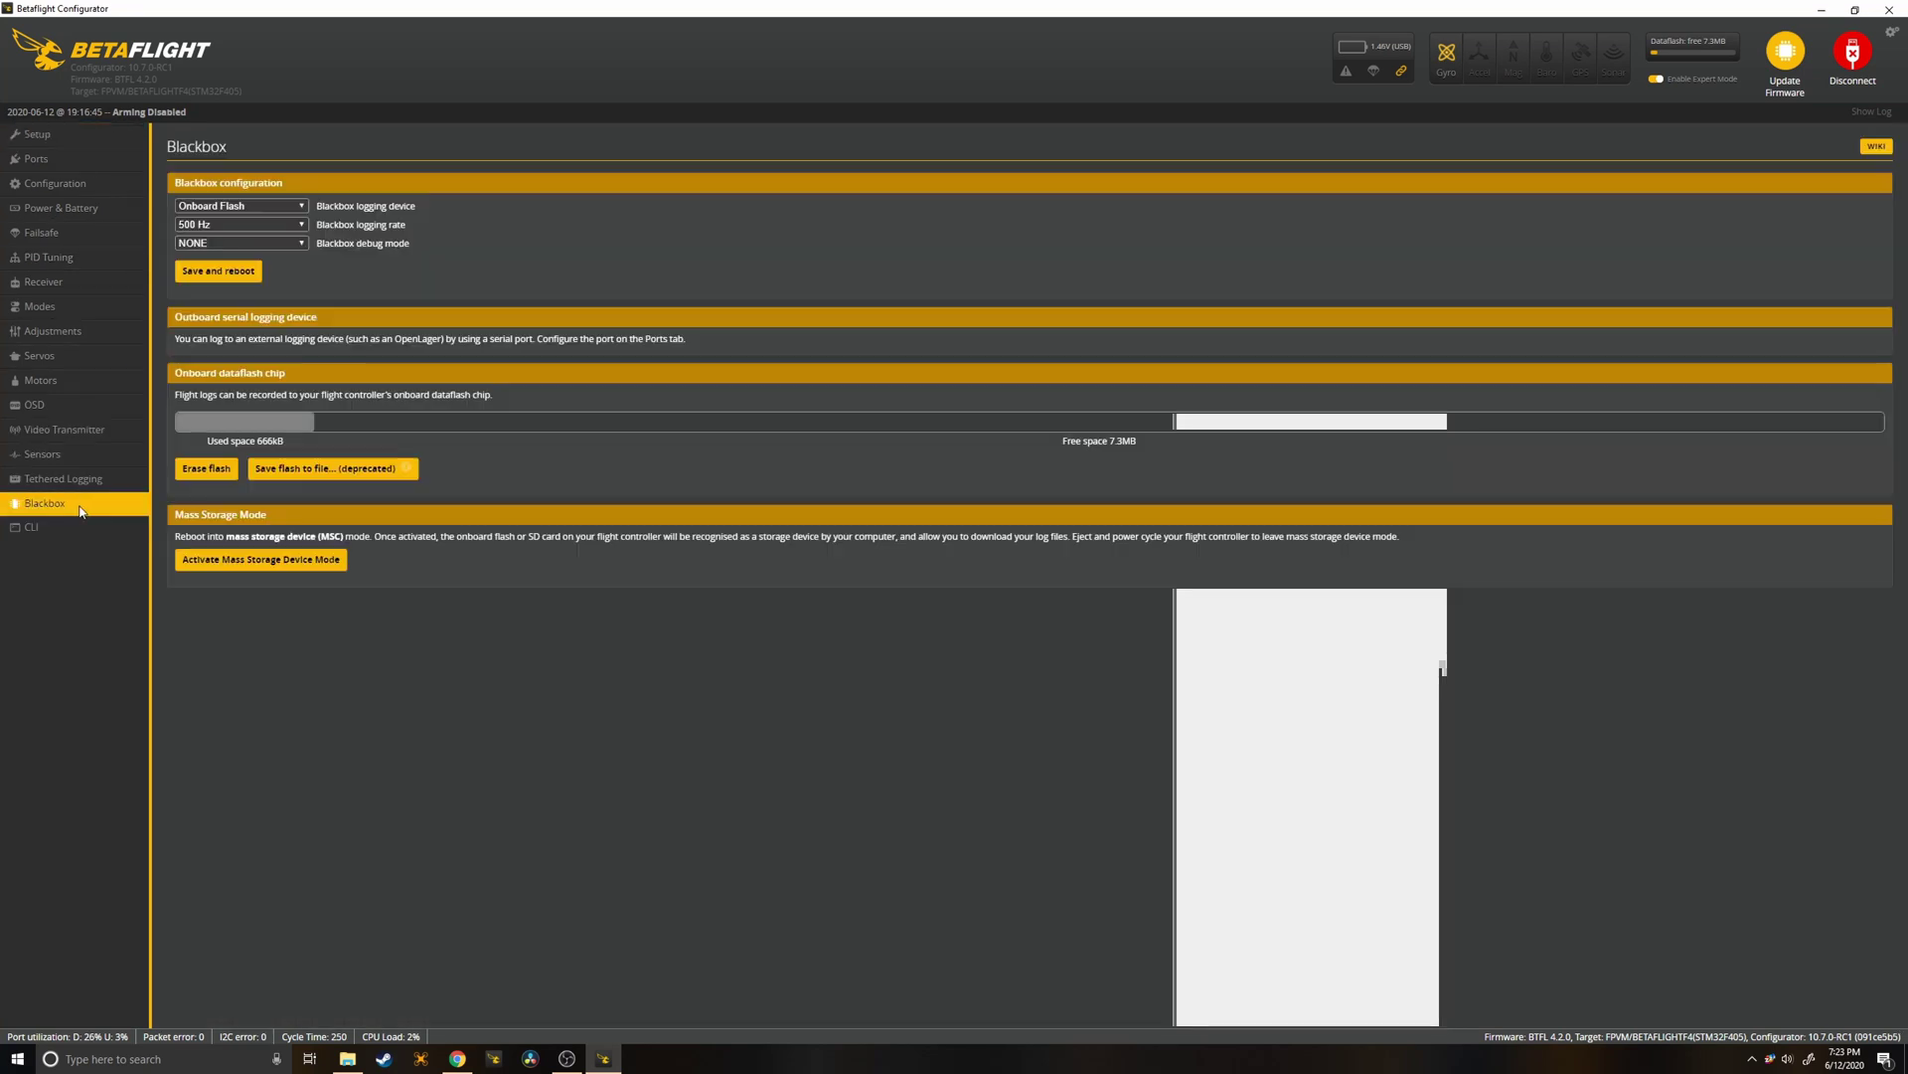
left_click(231, 227)
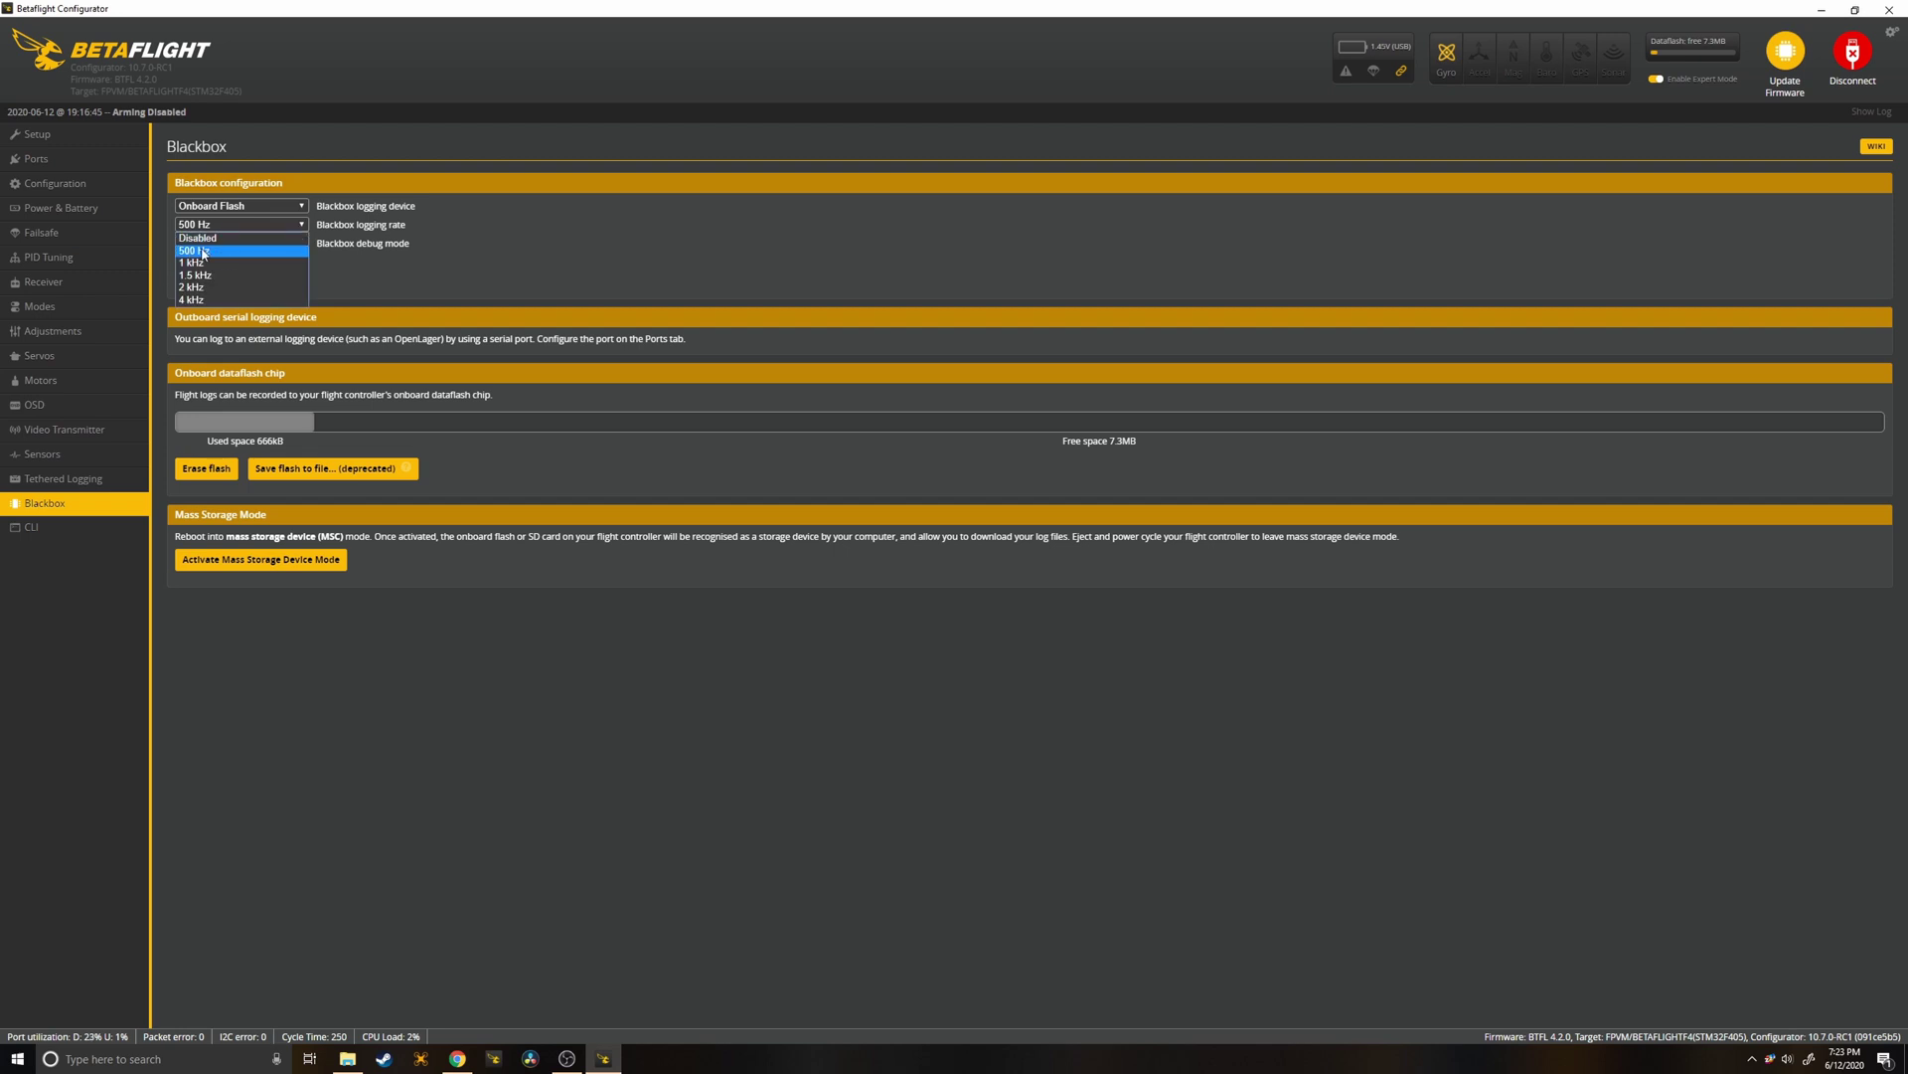
left_click(204, 253)
left_click(233, 274)
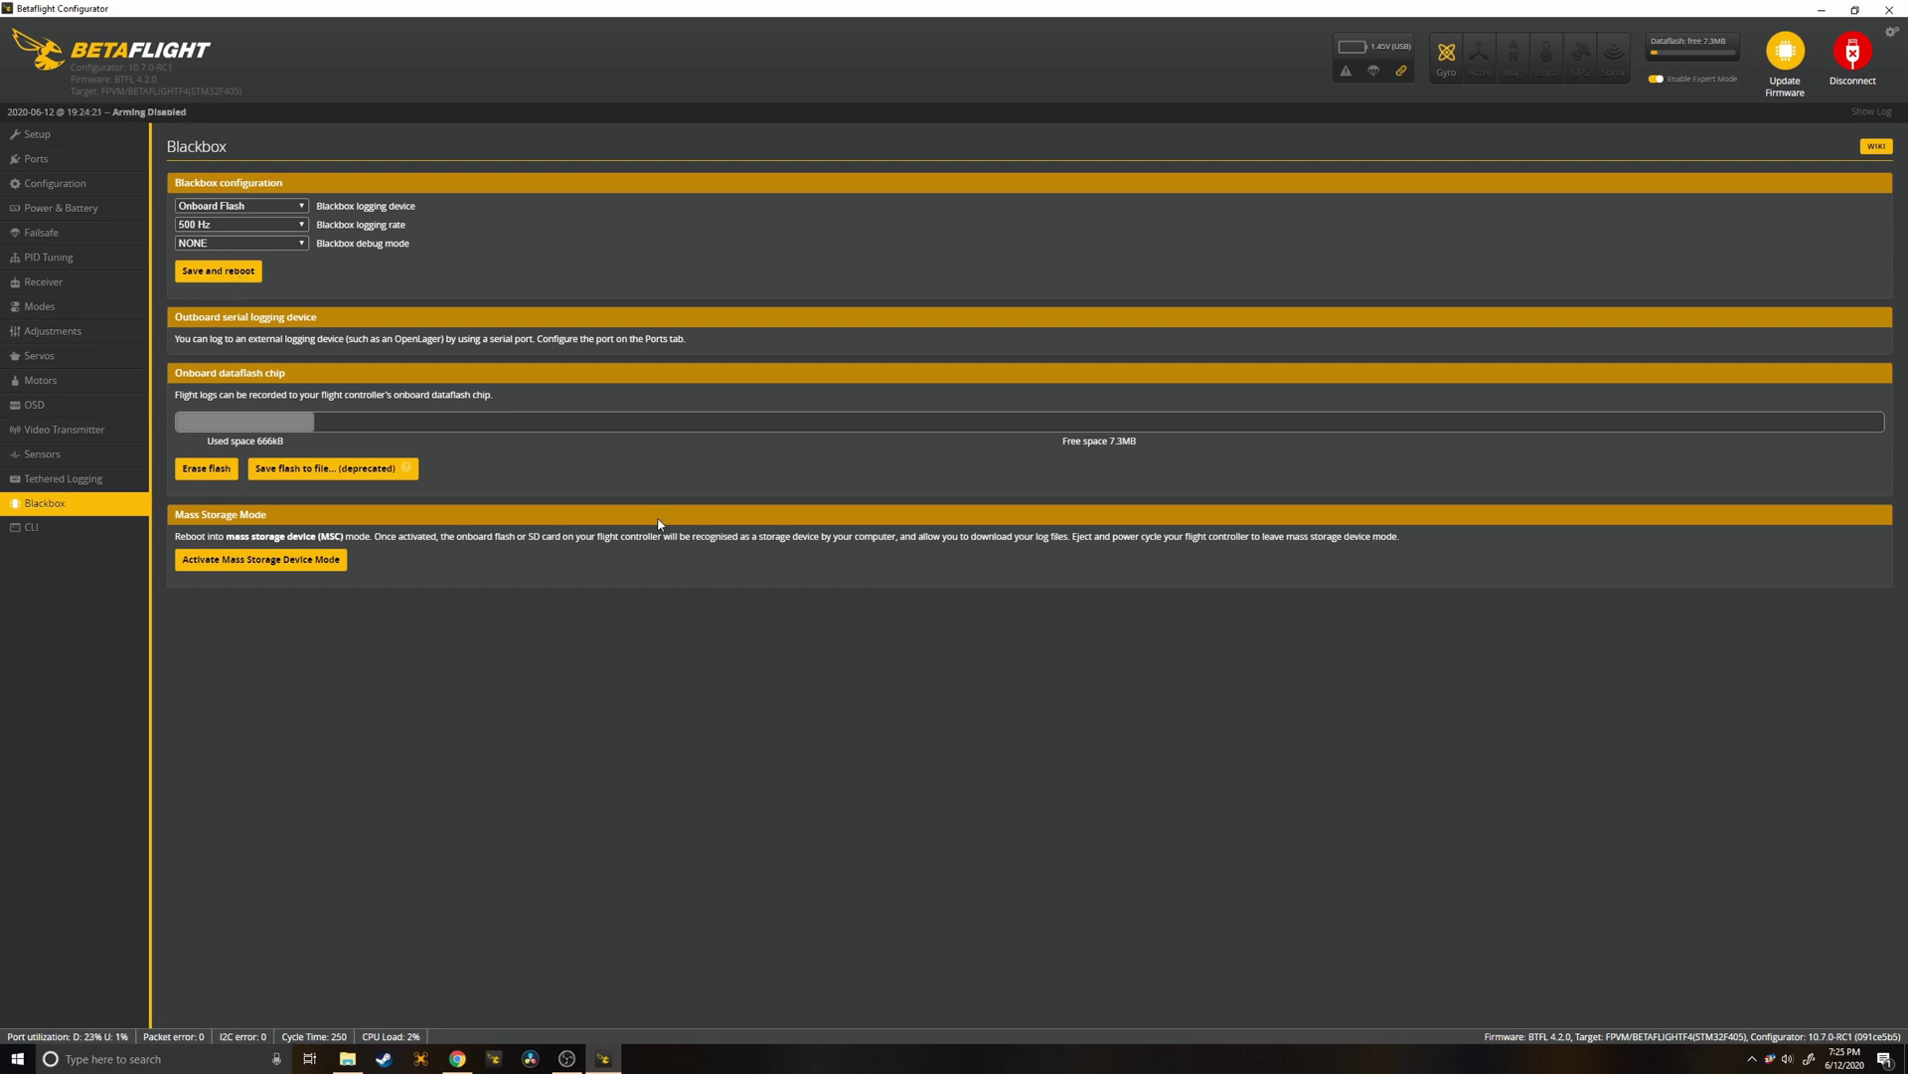
left_click(201, 468)
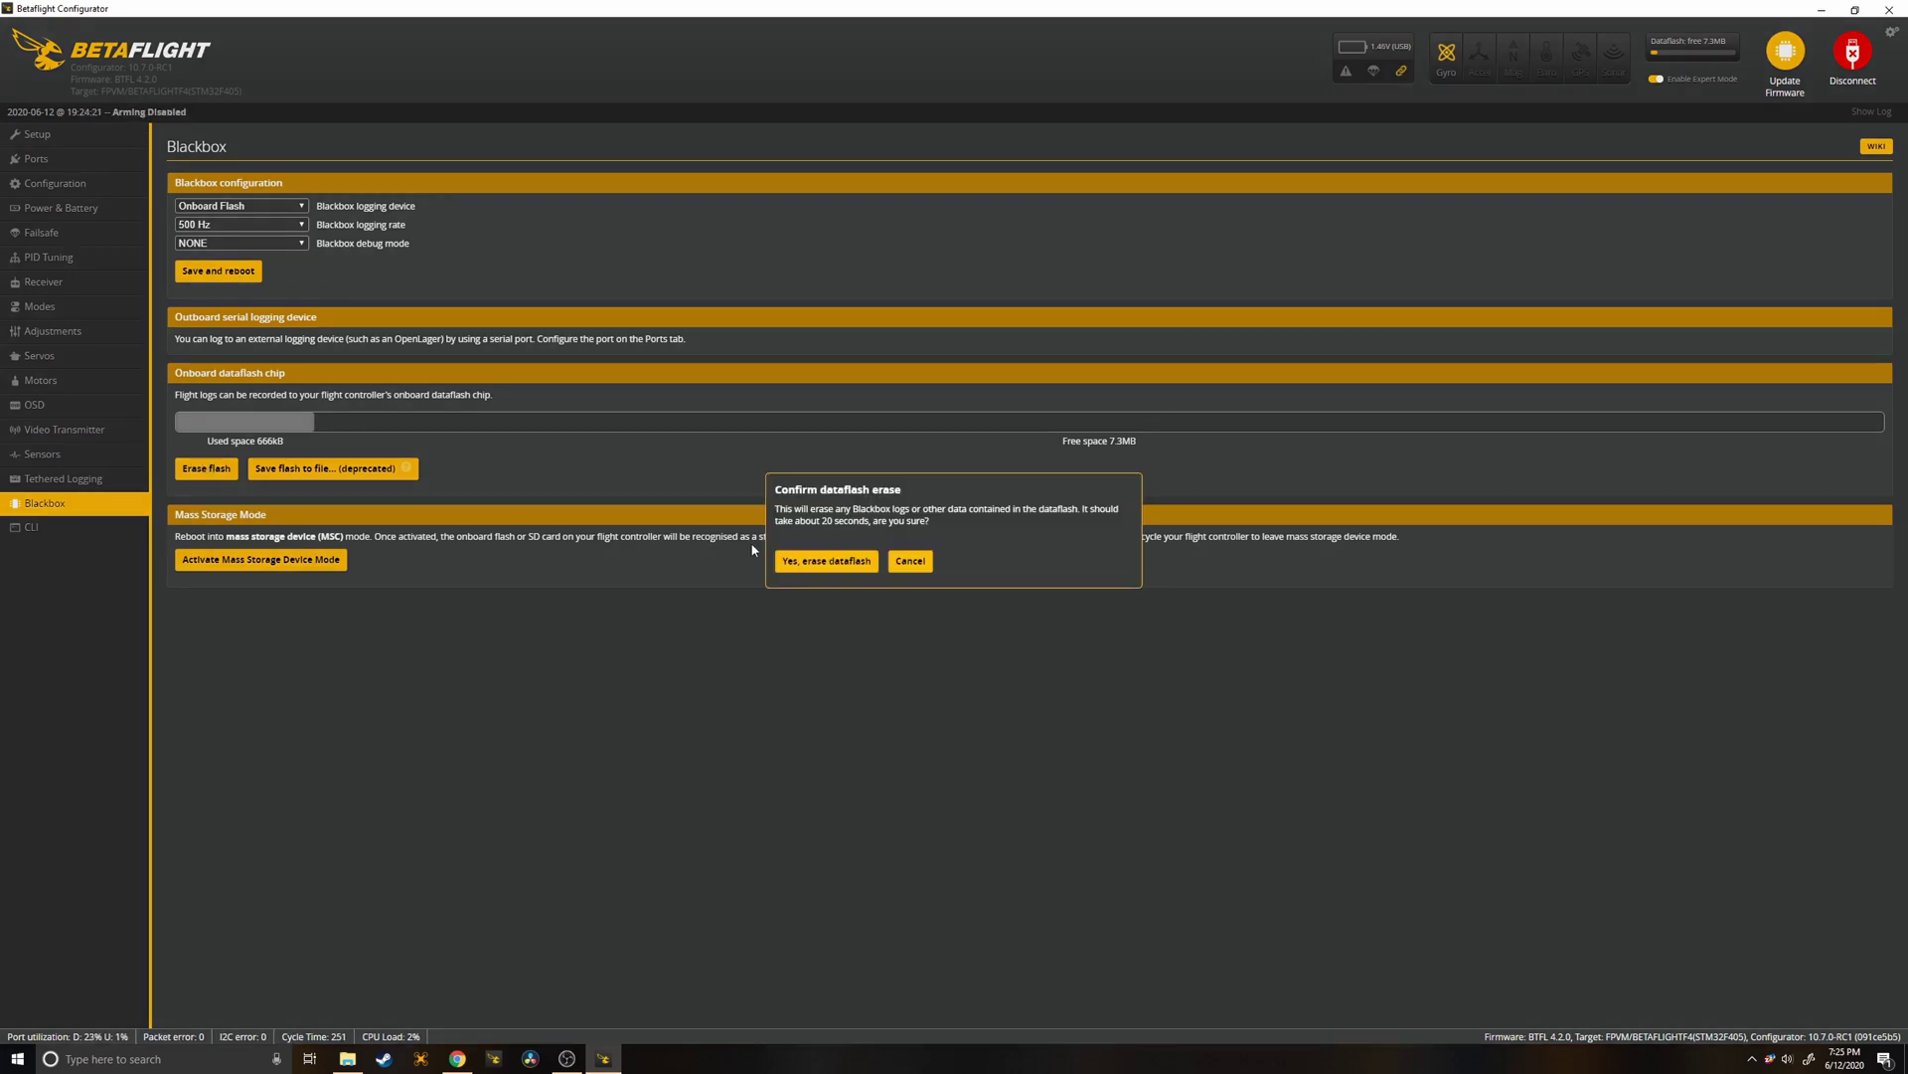
left_click(807, 562)
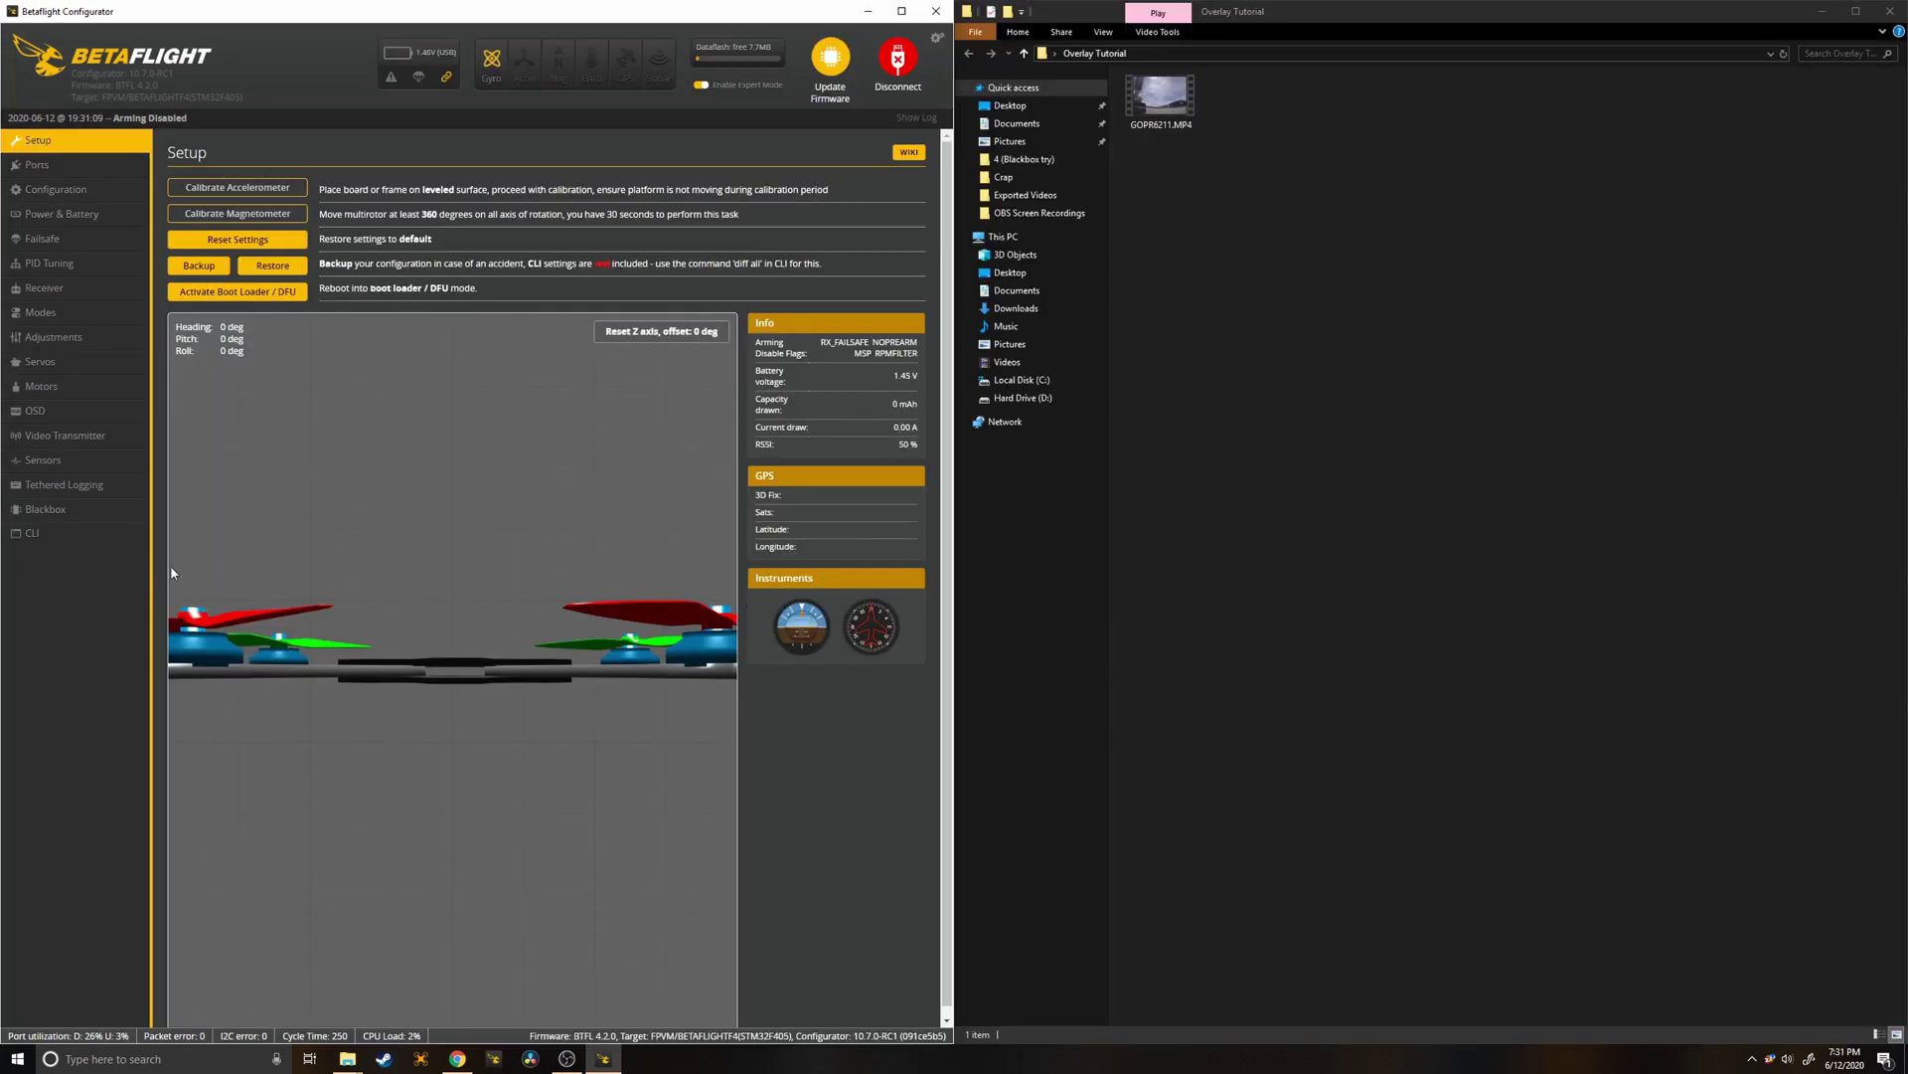
Enable mass storage mode and copy btfl_001.bbl and btfl_all.bbl into Overlay Tutorial.
left_click(88, 517)
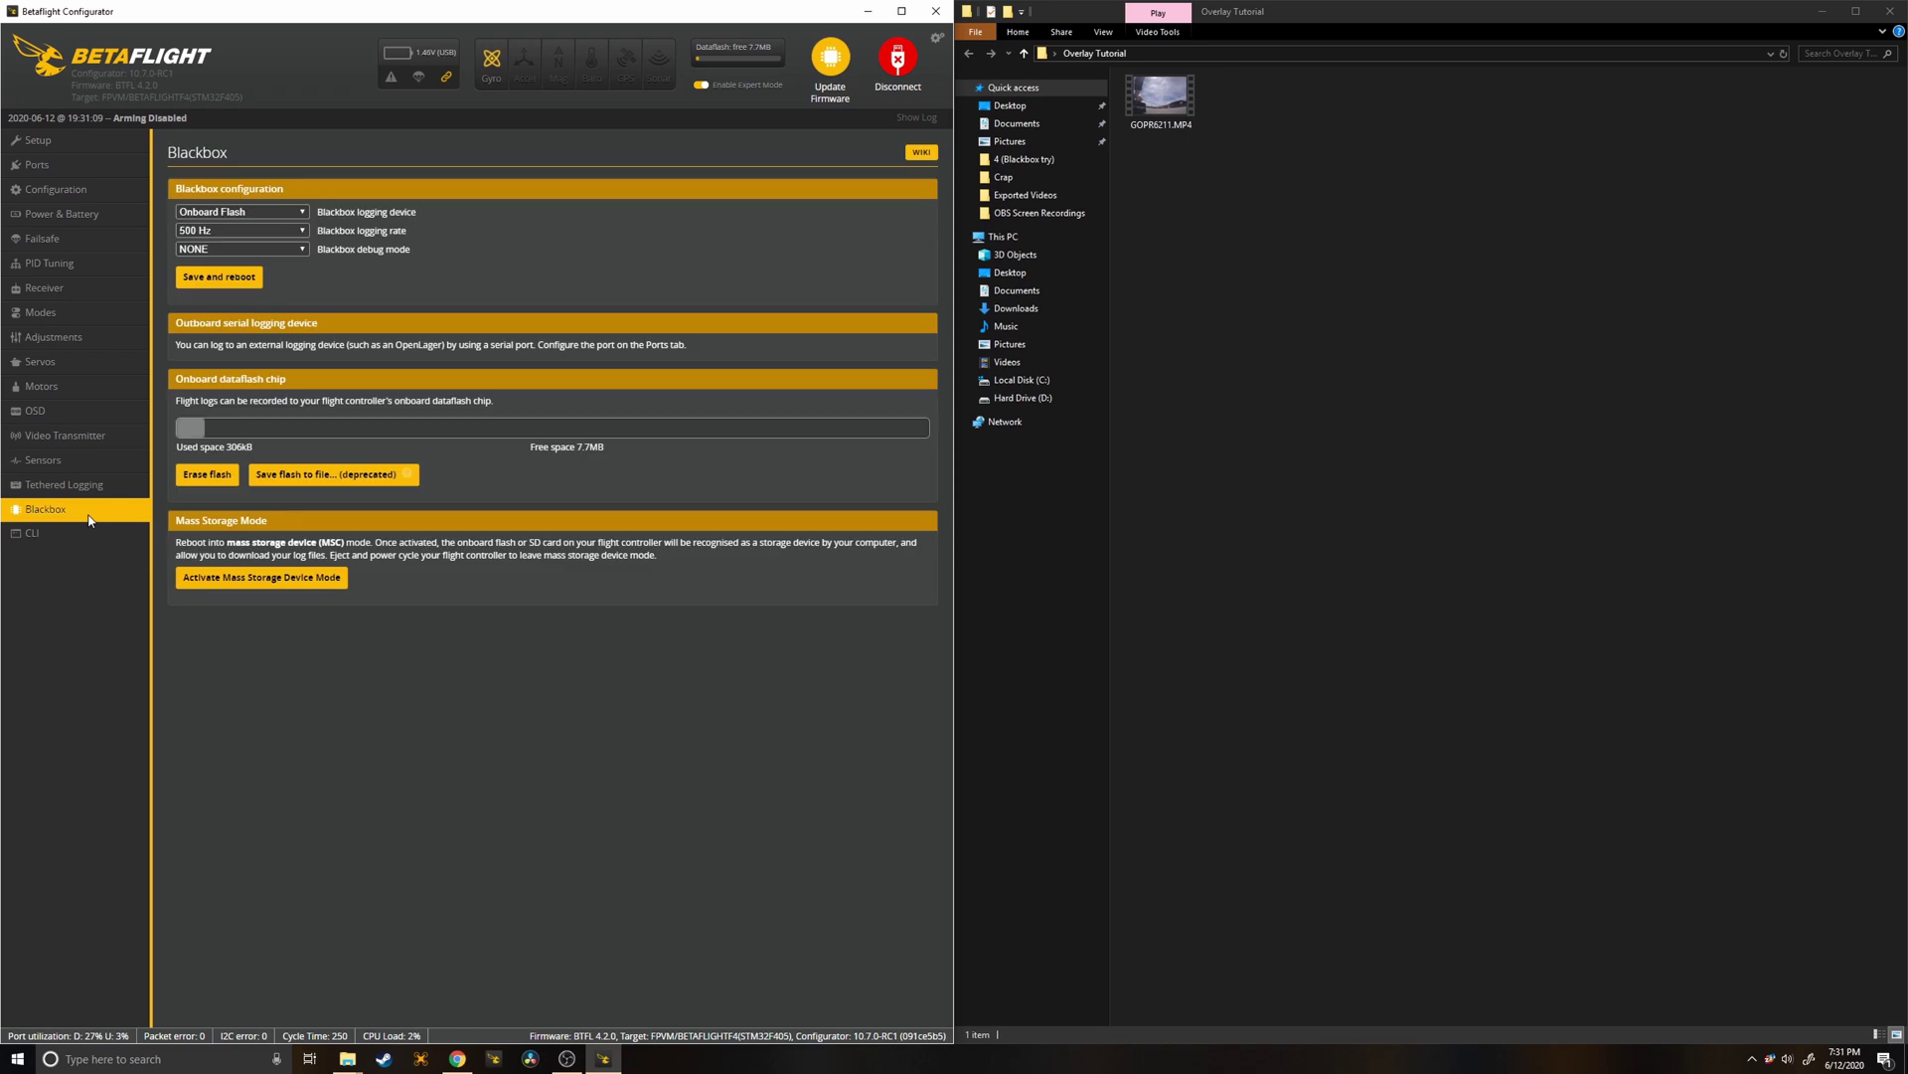
left_click(290, 584)
left_click(1326, 308)
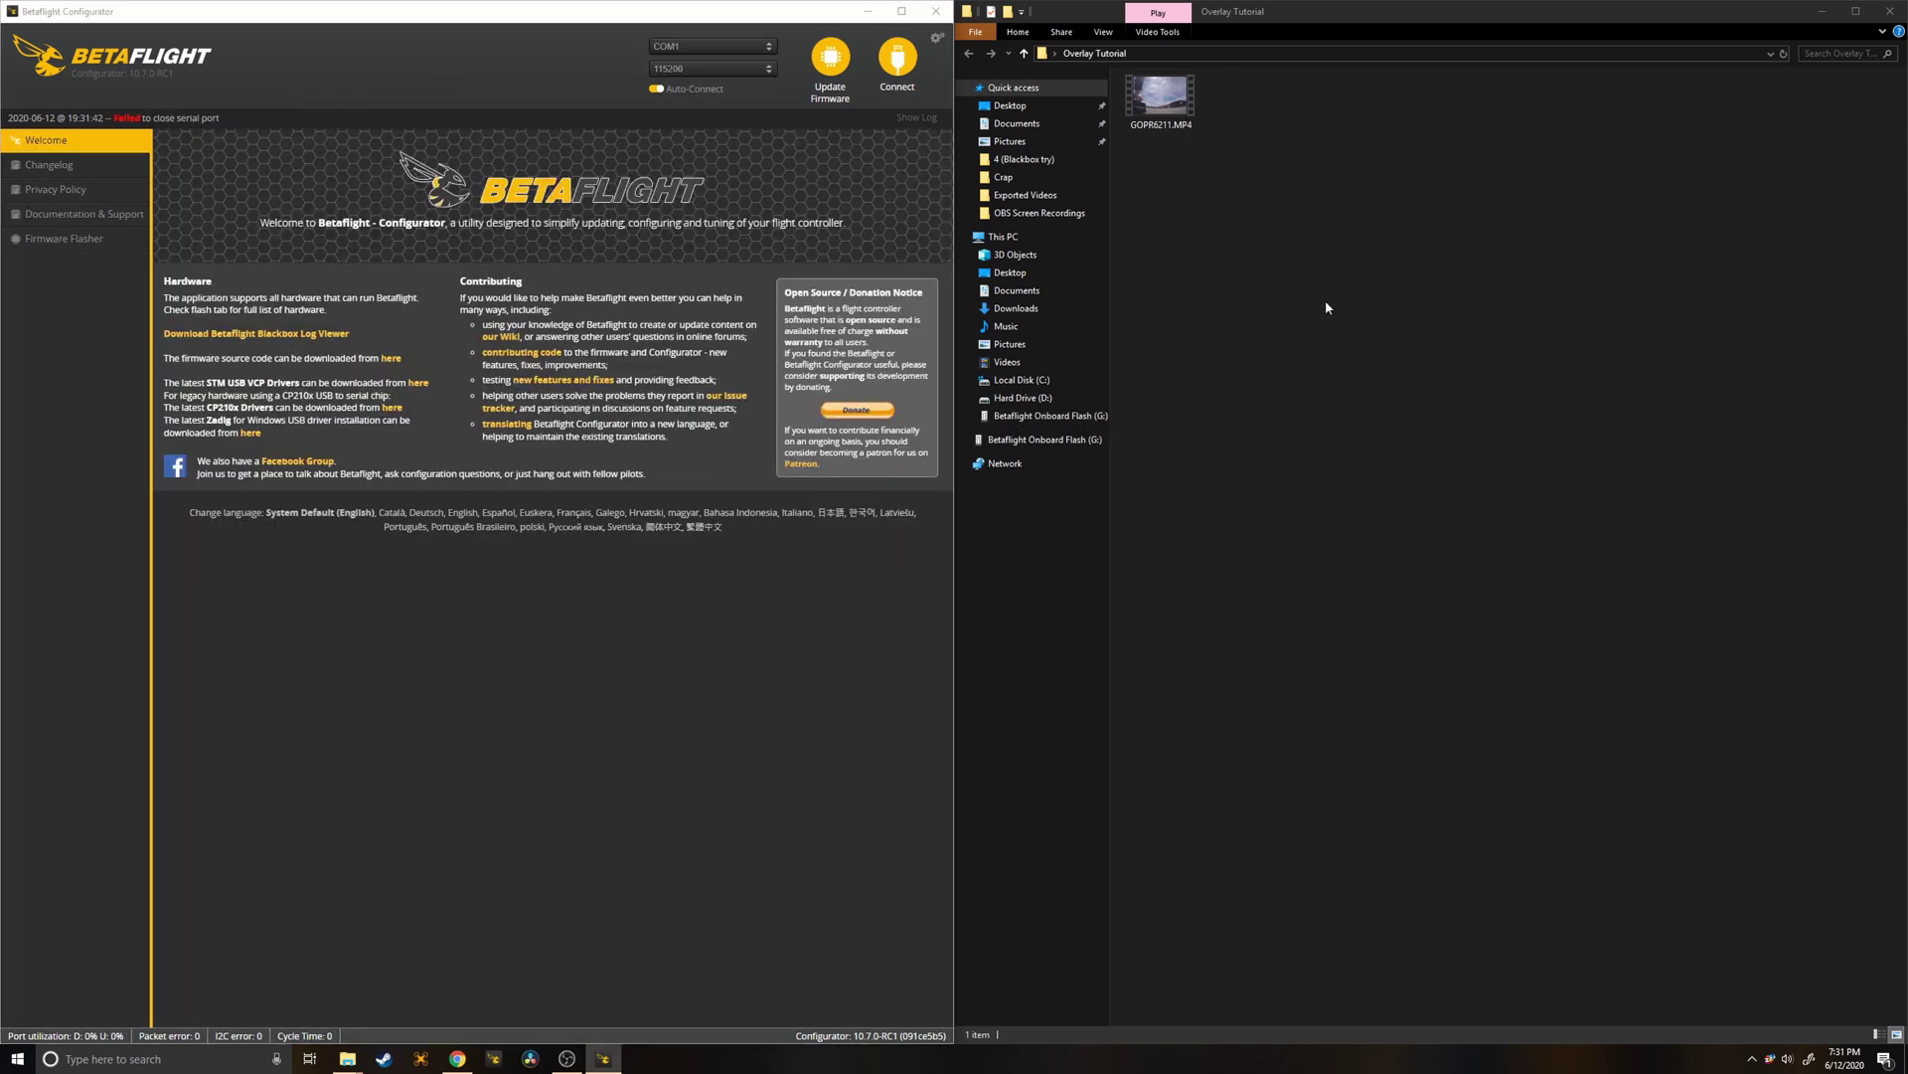
left_click_drag(862, 639, 1333, 146)
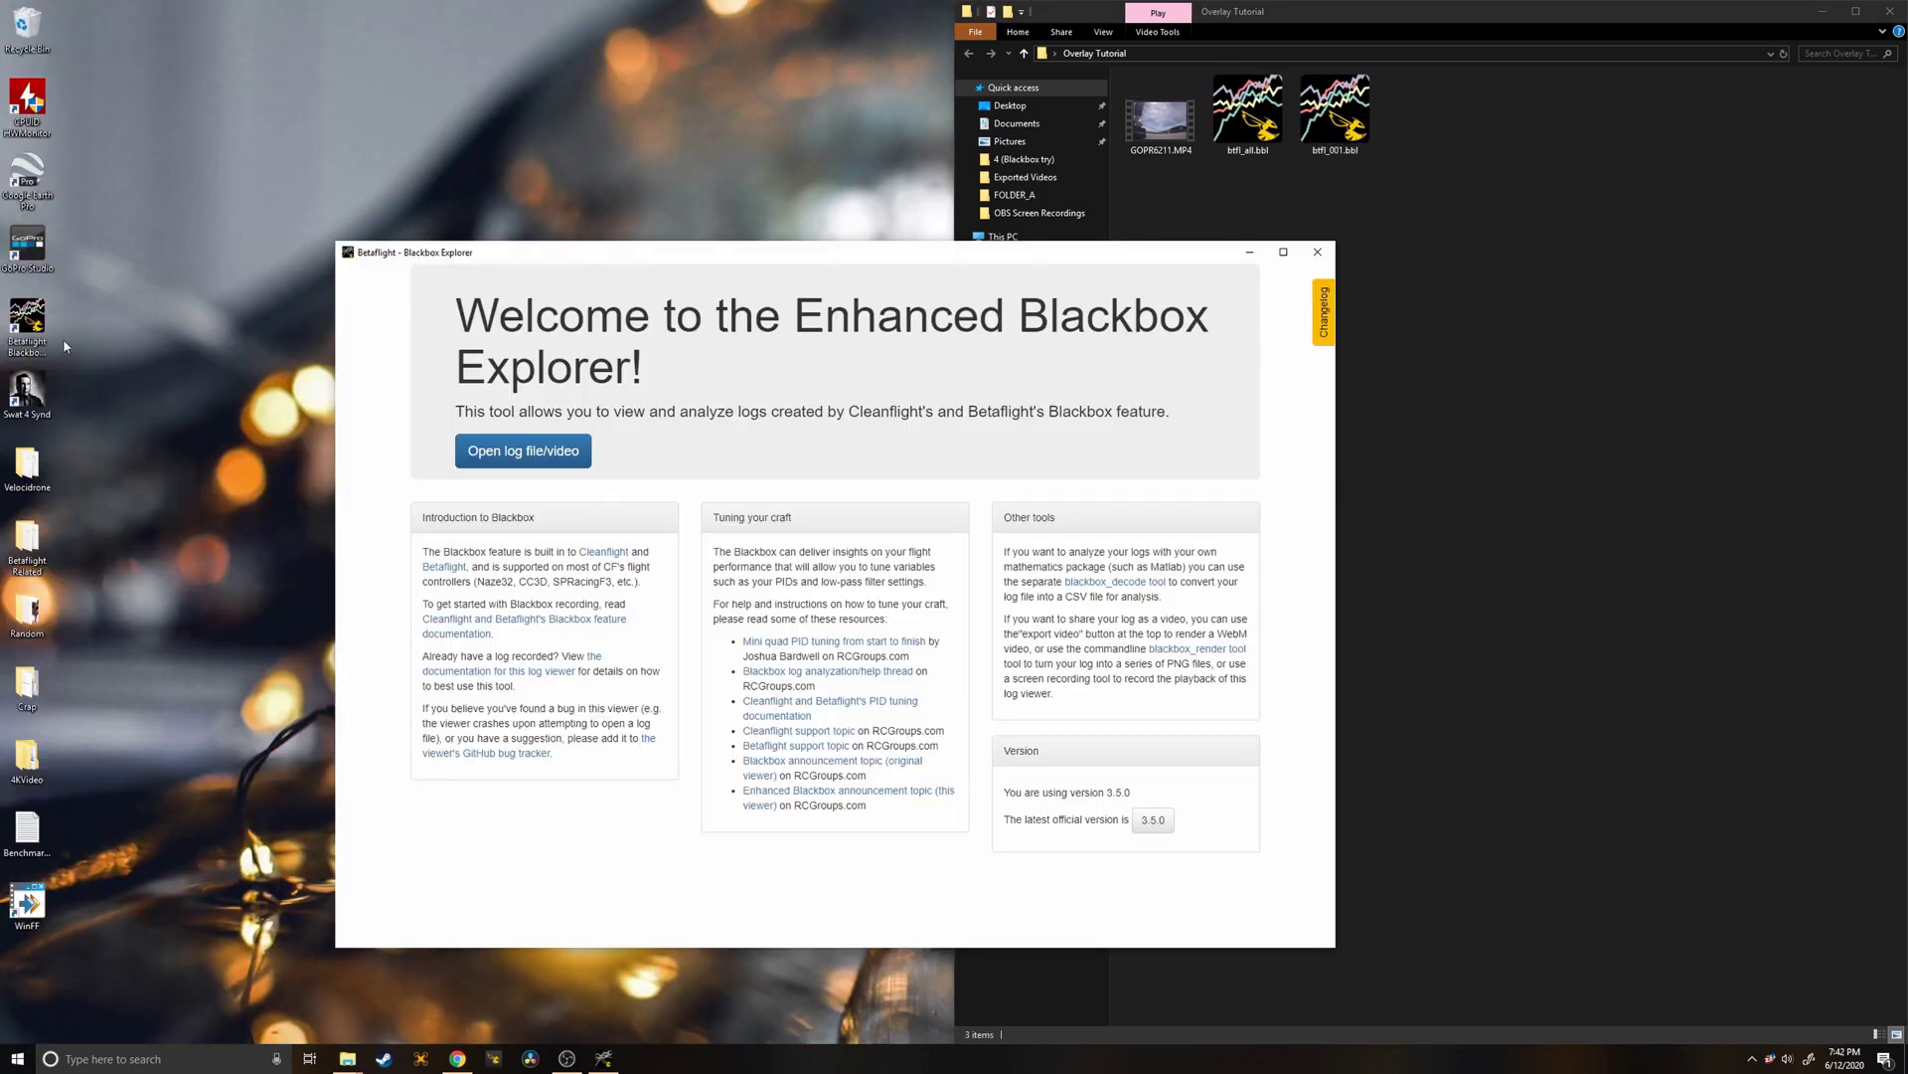
left_click(25, 344)
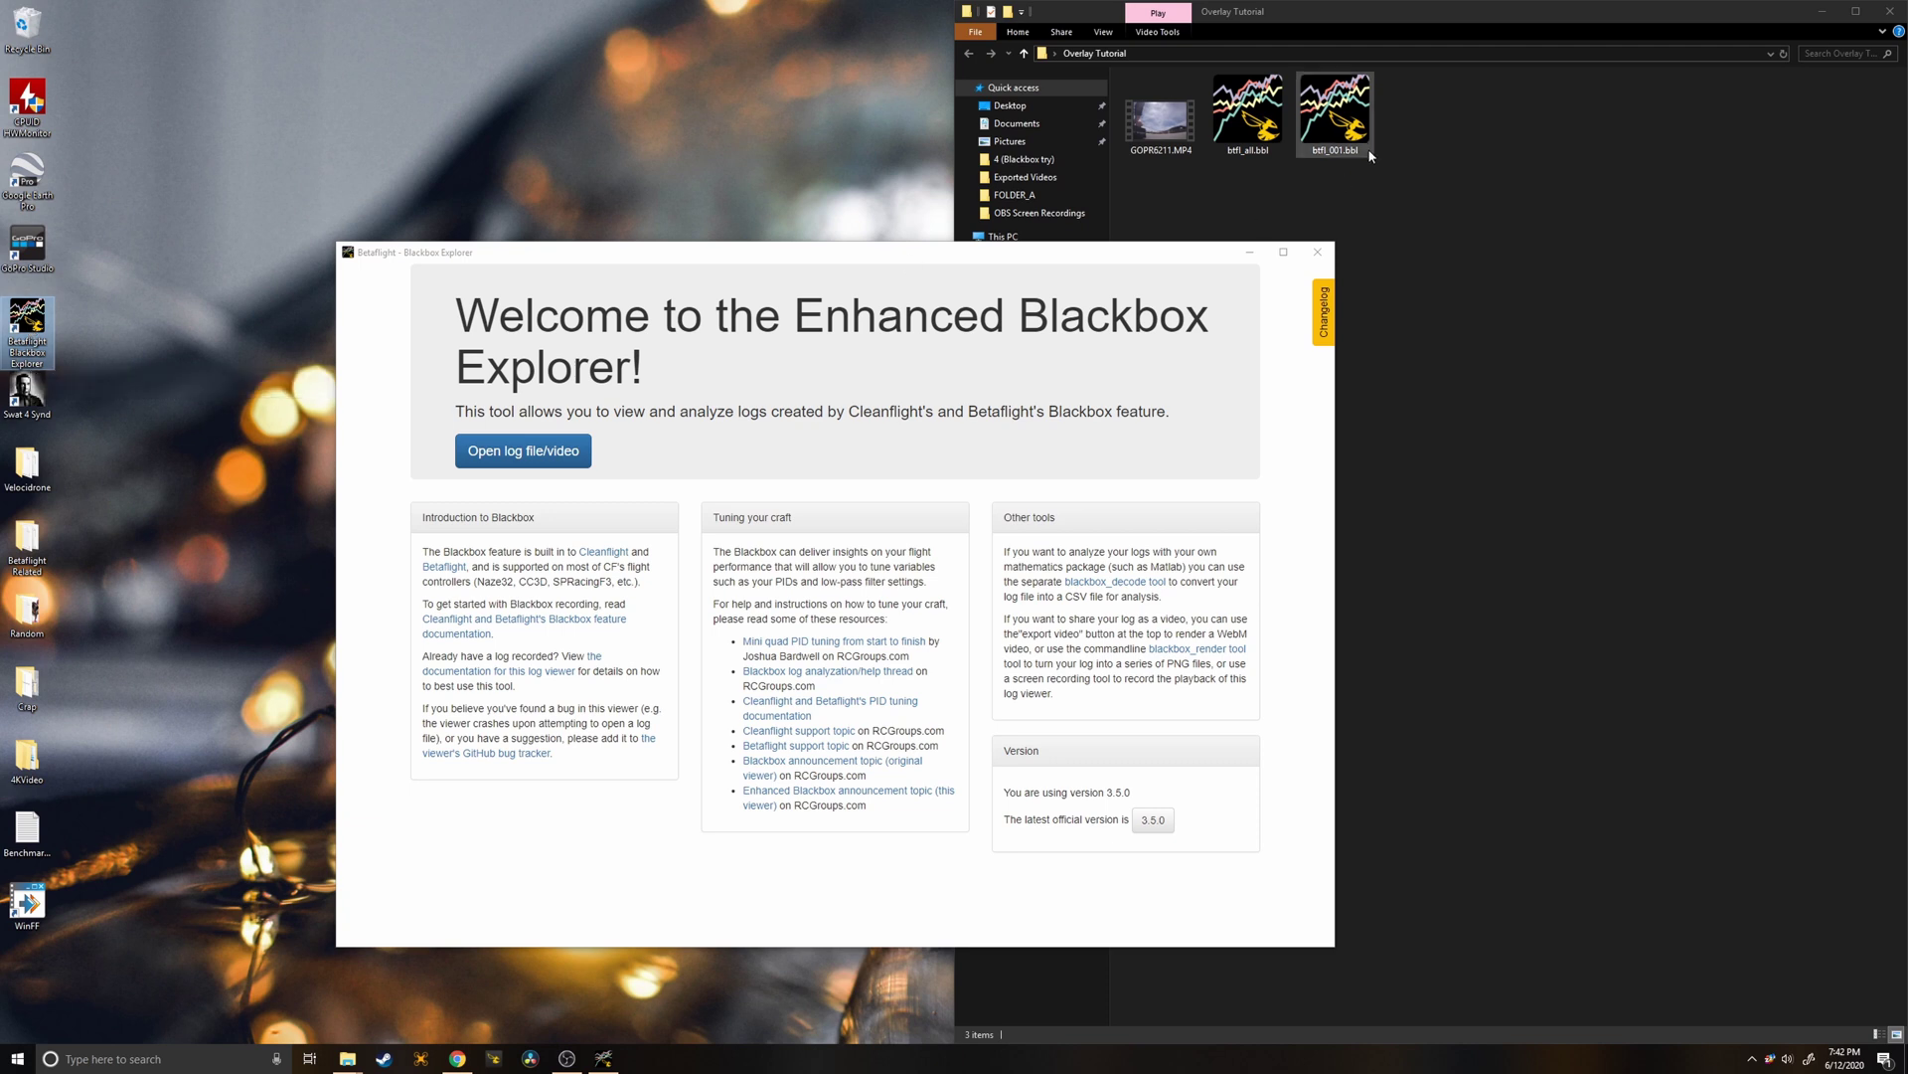
Load btfl_001.bbl into Blackbox Explorer and maximise the viewer window.
left_click(1347, 117)
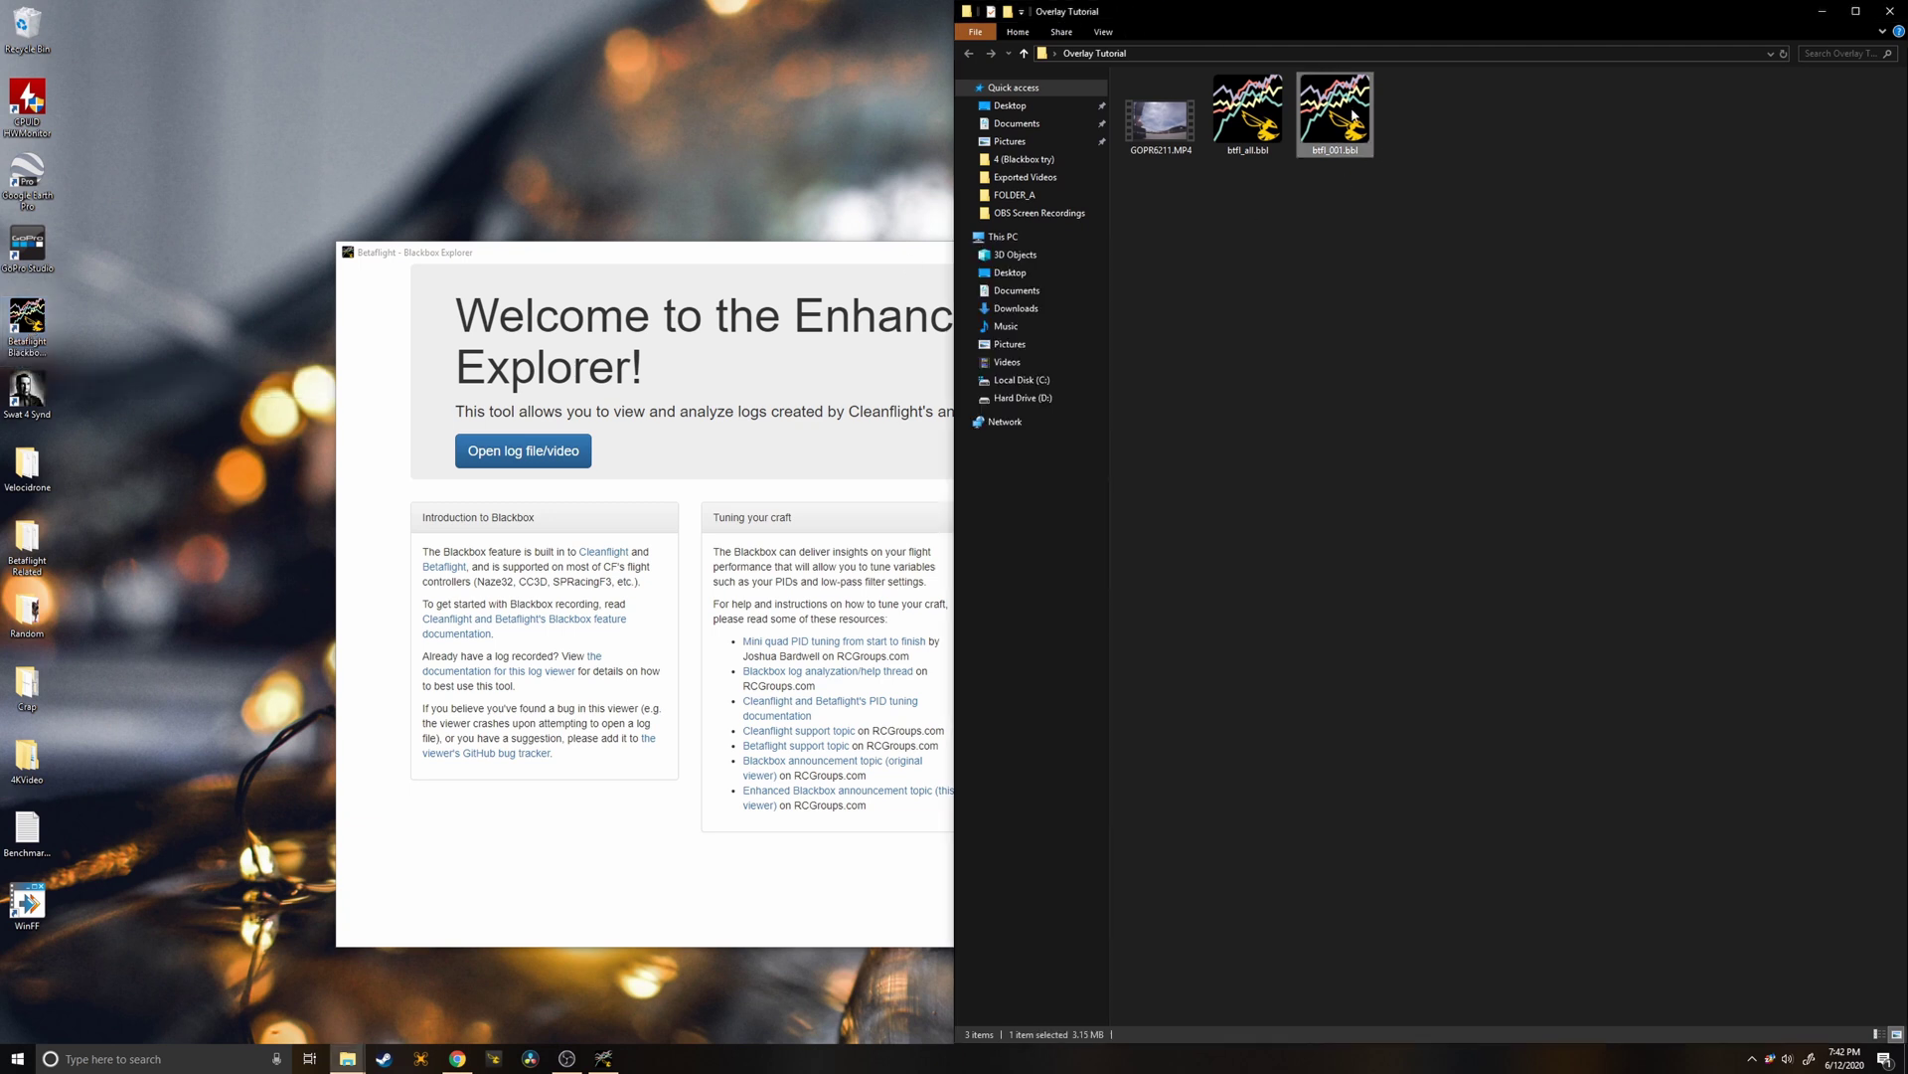
left_click_drag(1354, 116, 552, 452)
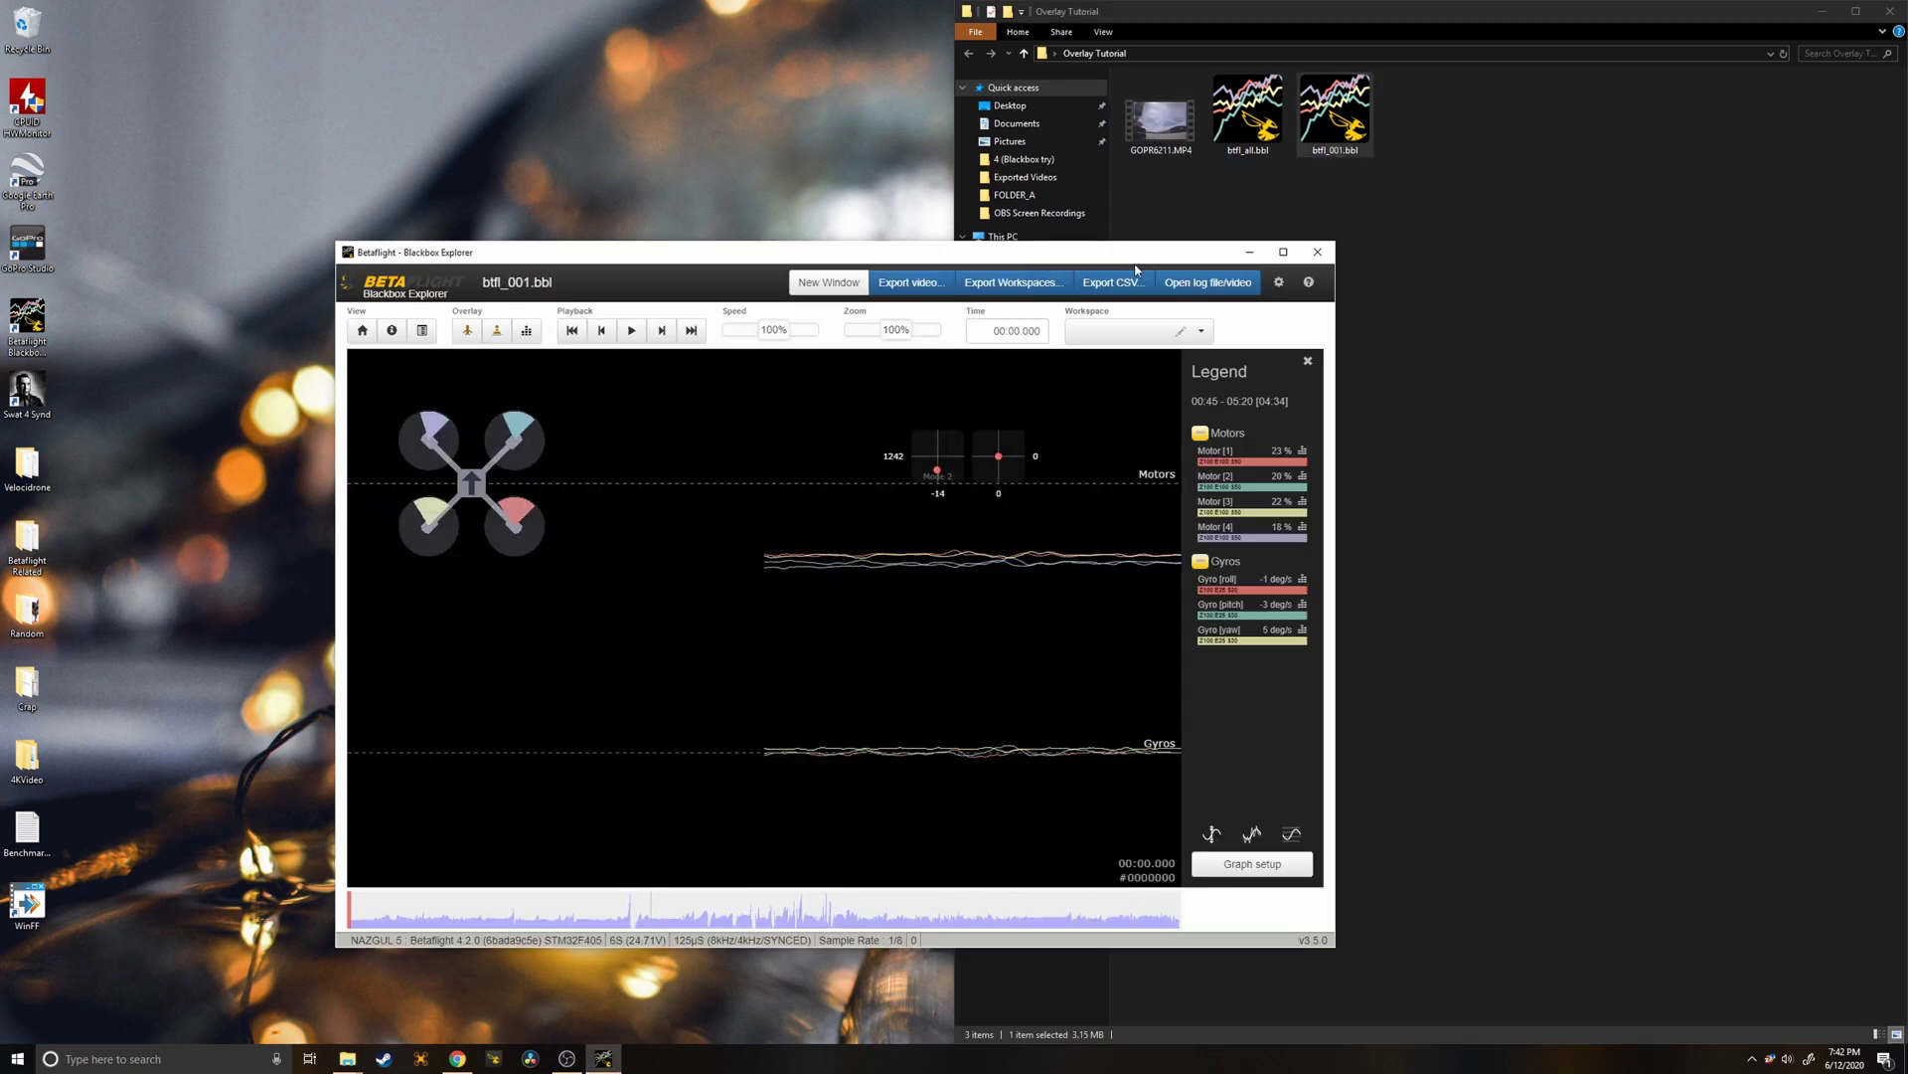
left_click(1269, 264)
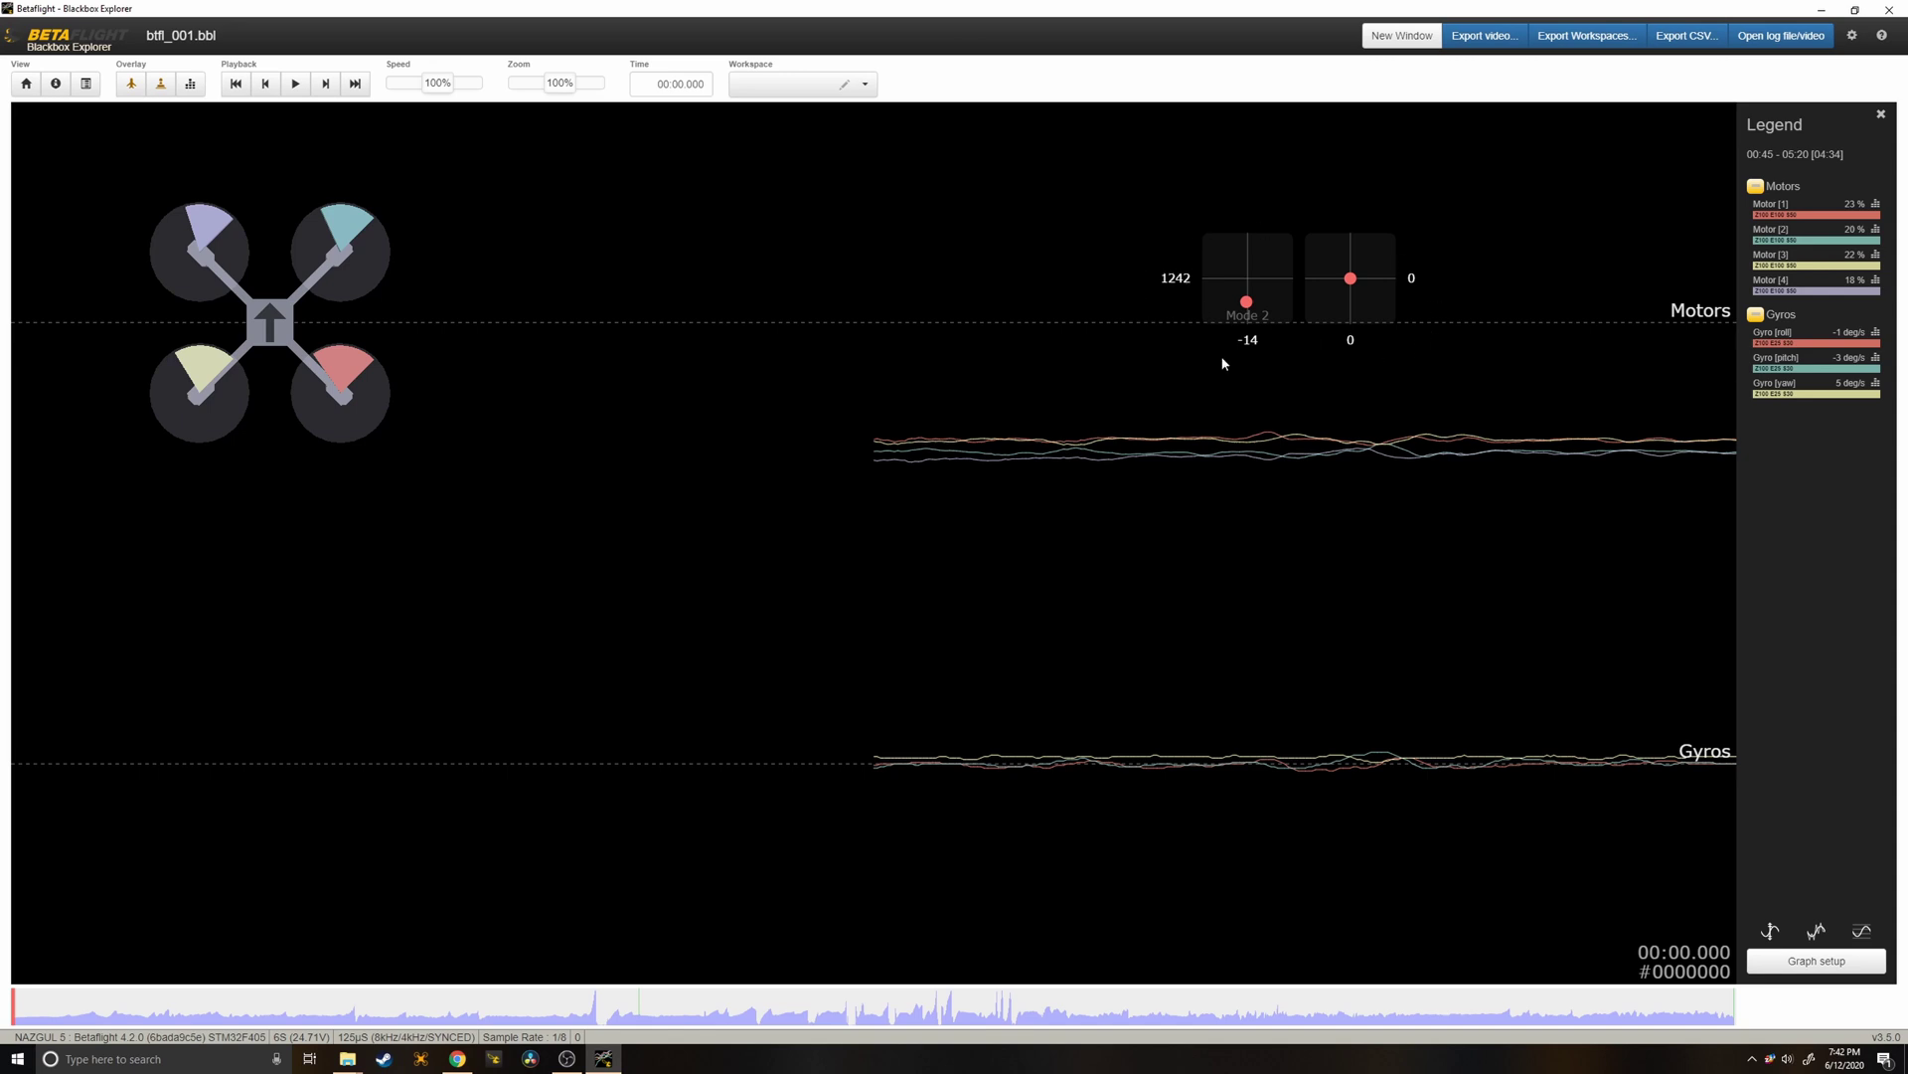
Remove all graphs, hide the craft overlay, and enable Stick Trails in the settings.
left_click(1817, 960)
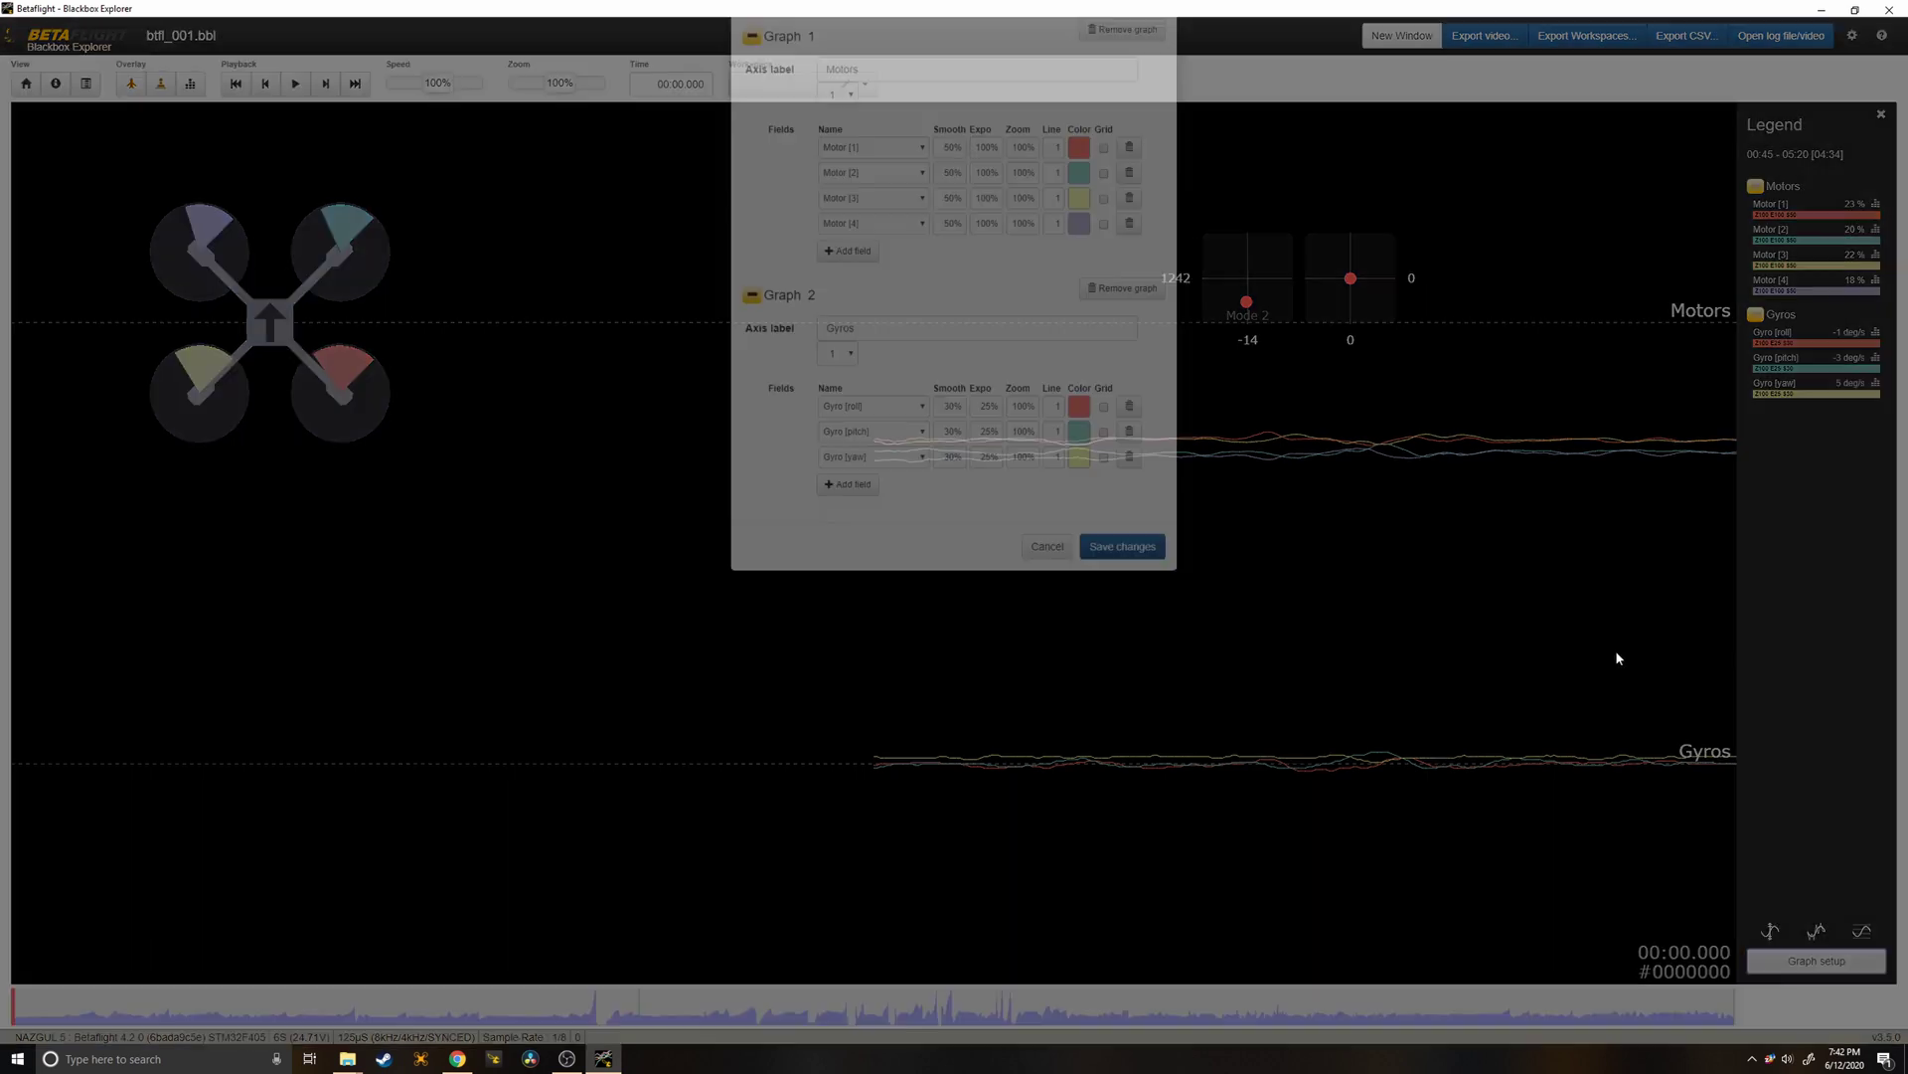
left_click(1105, 105)
left_click(1121, 157)
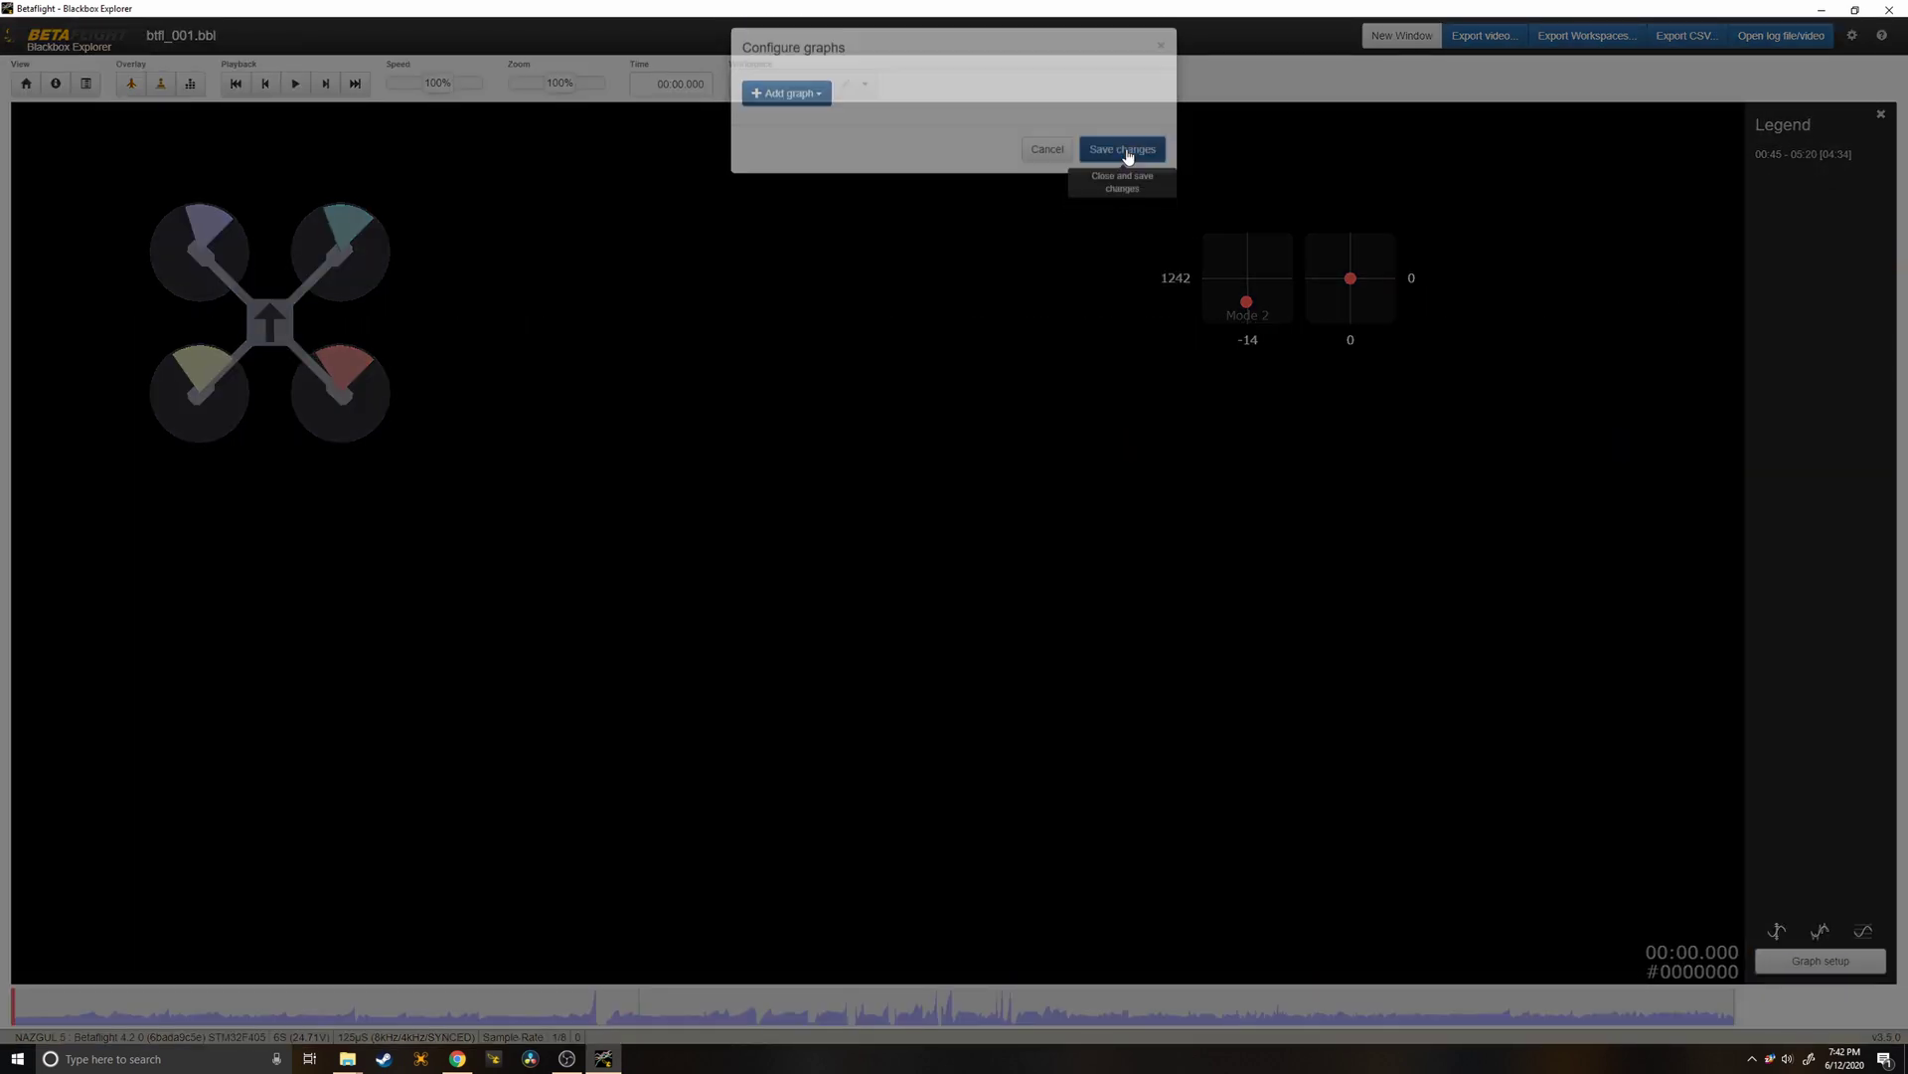
left_click(132, 86)
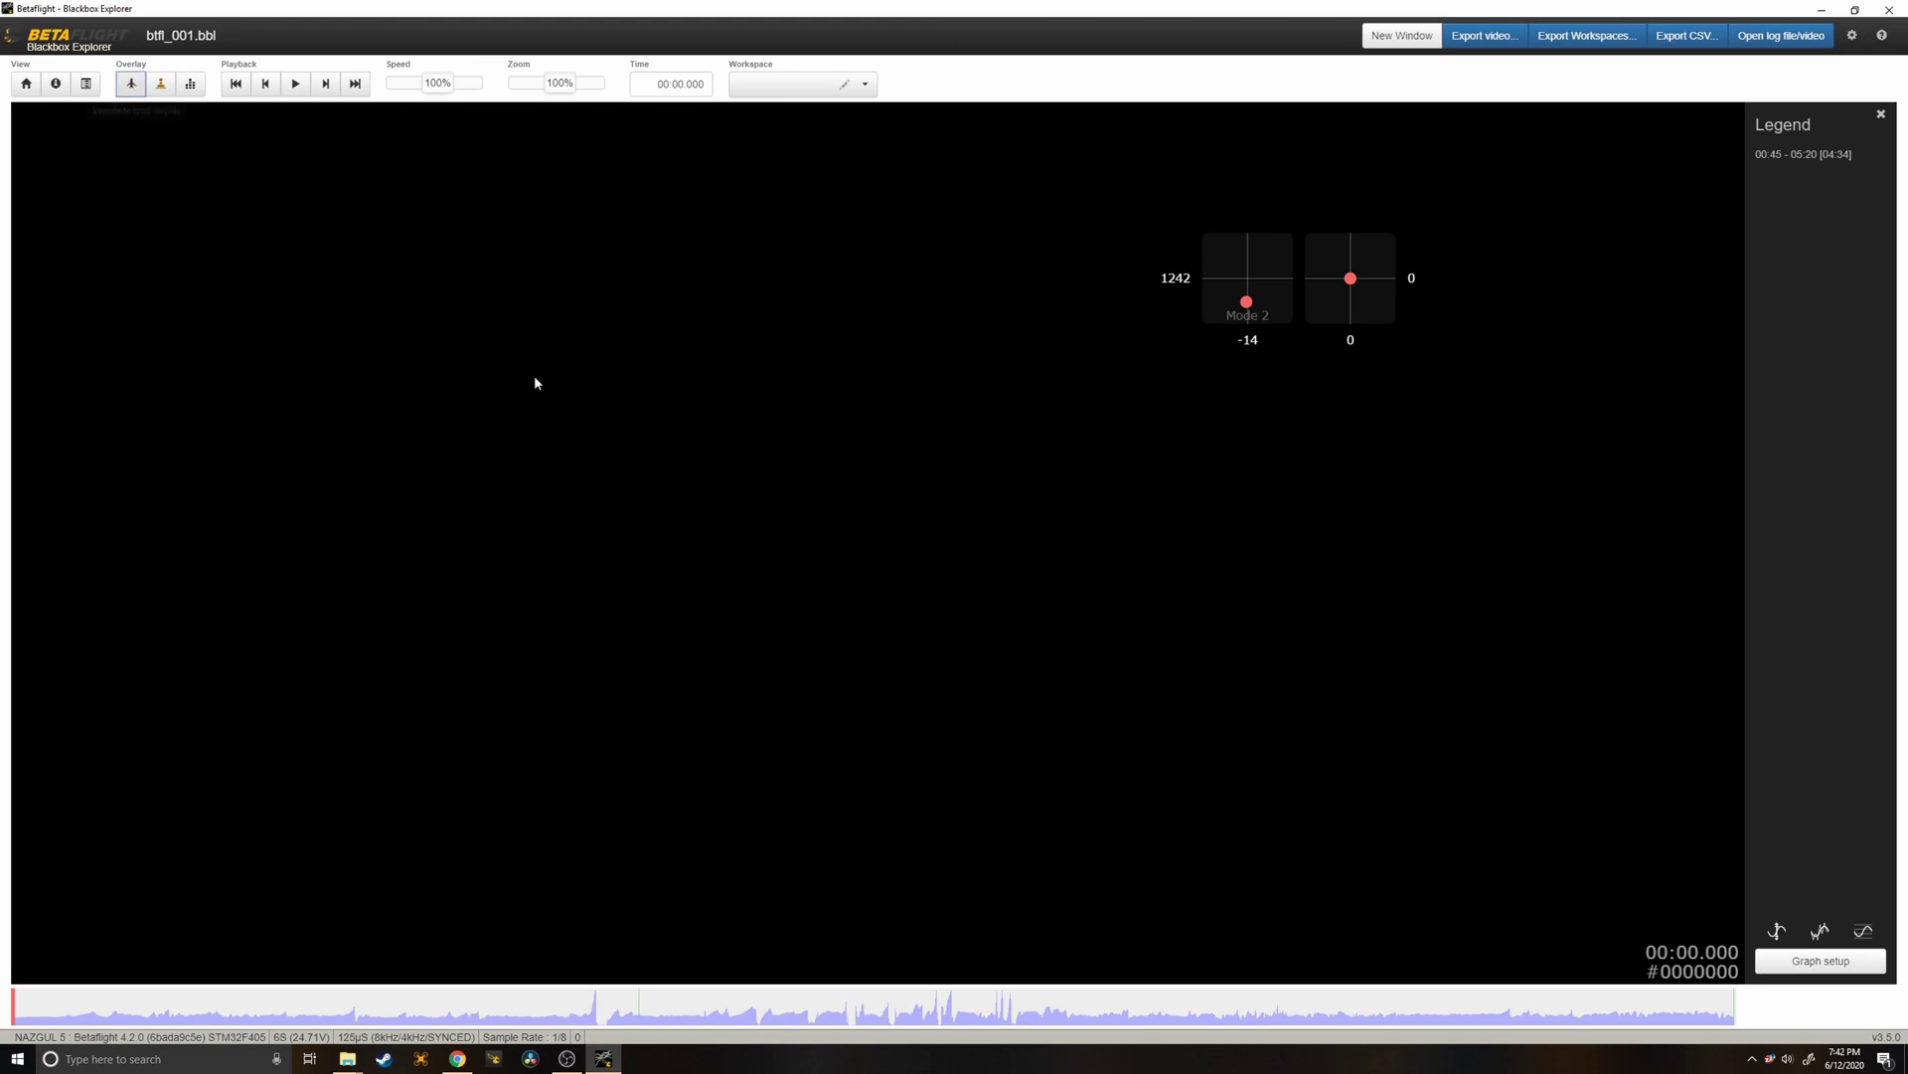
left_click(1855, 37)
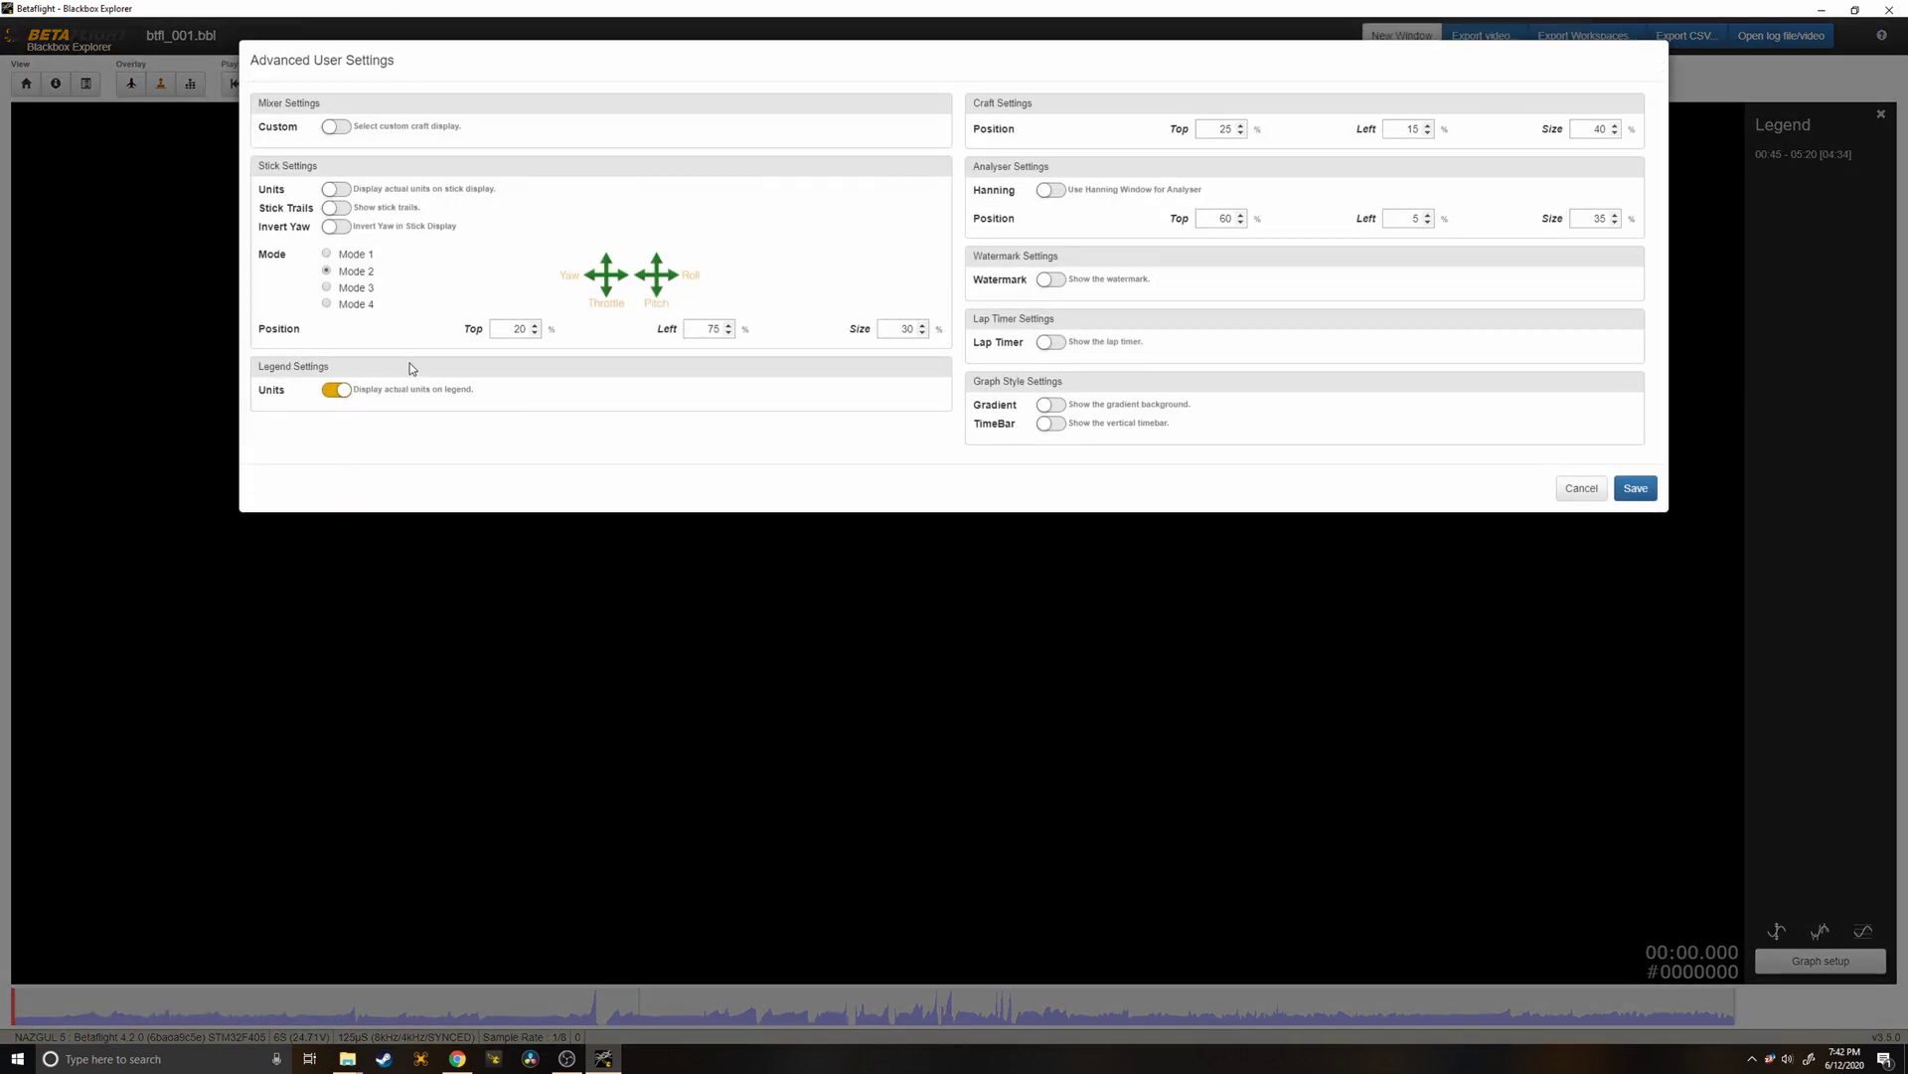
left_click(334, 208)
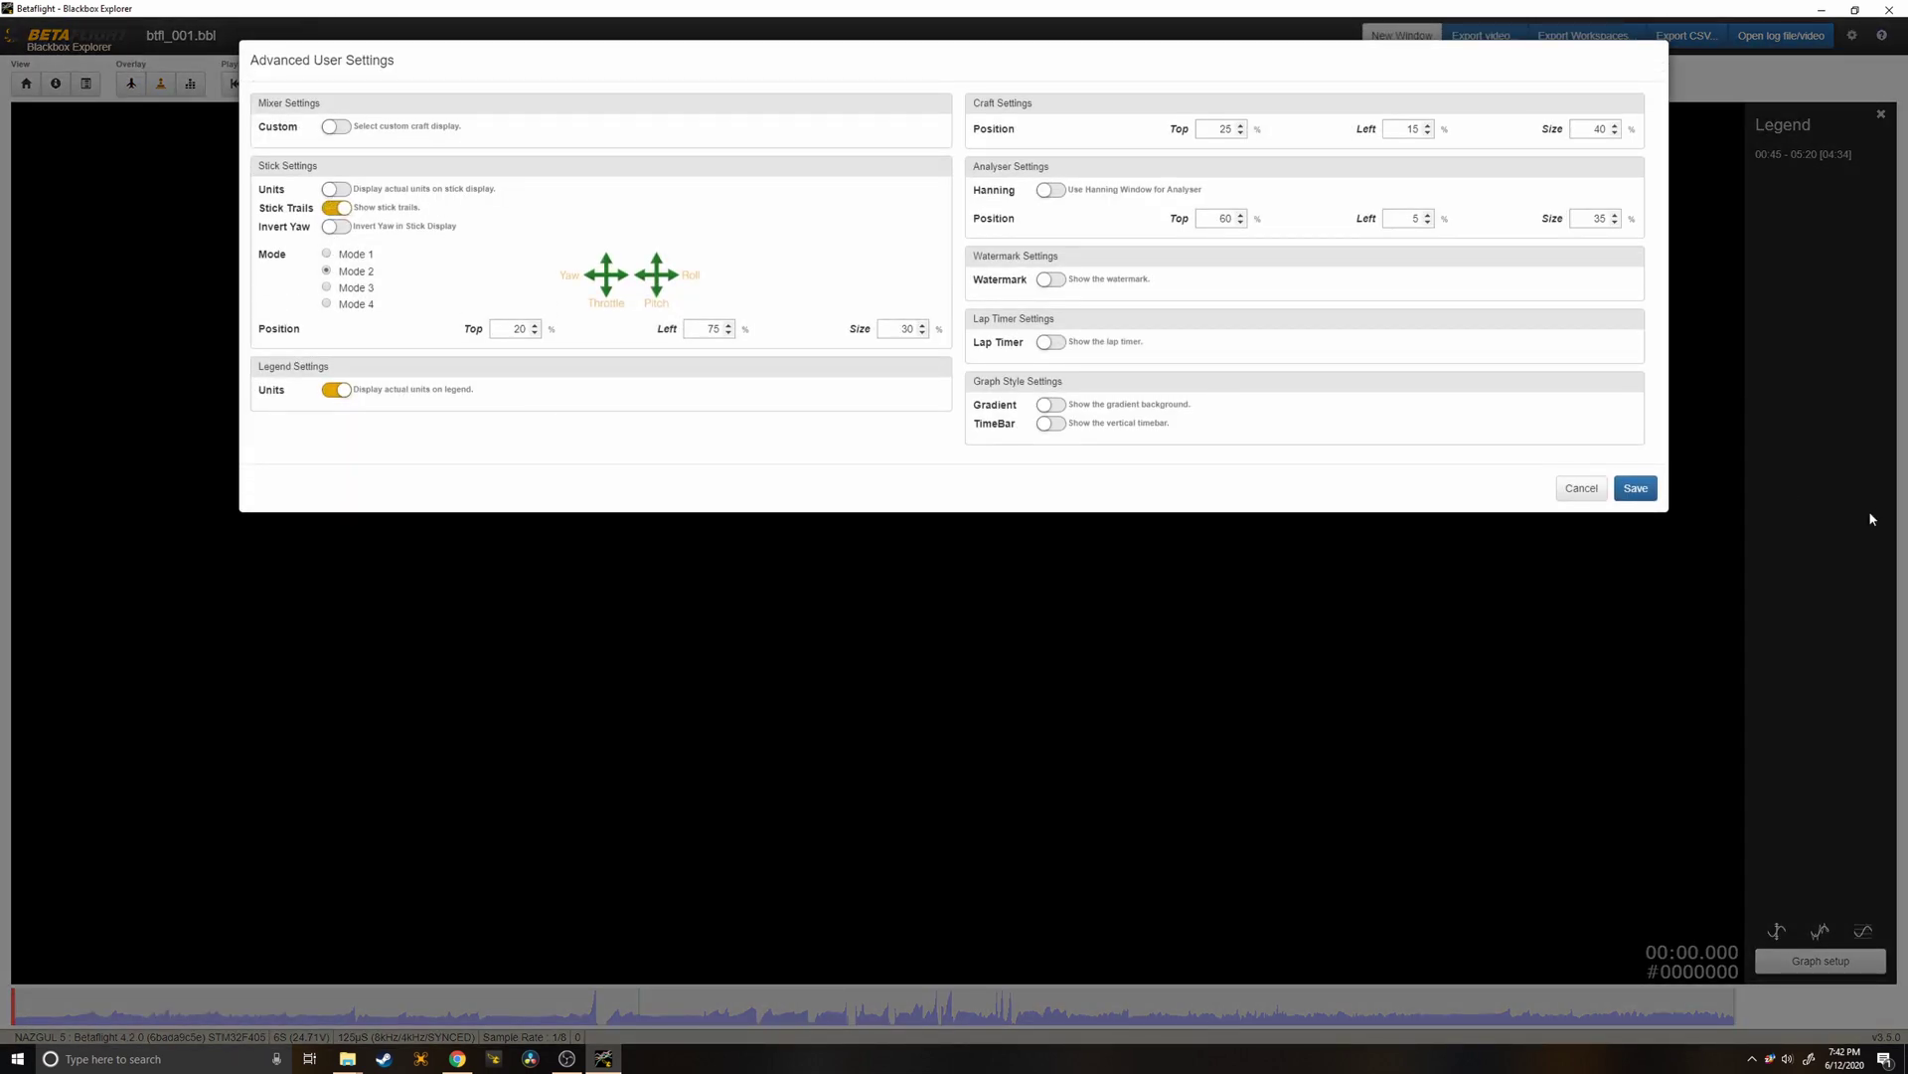
left_click(1646, 491)
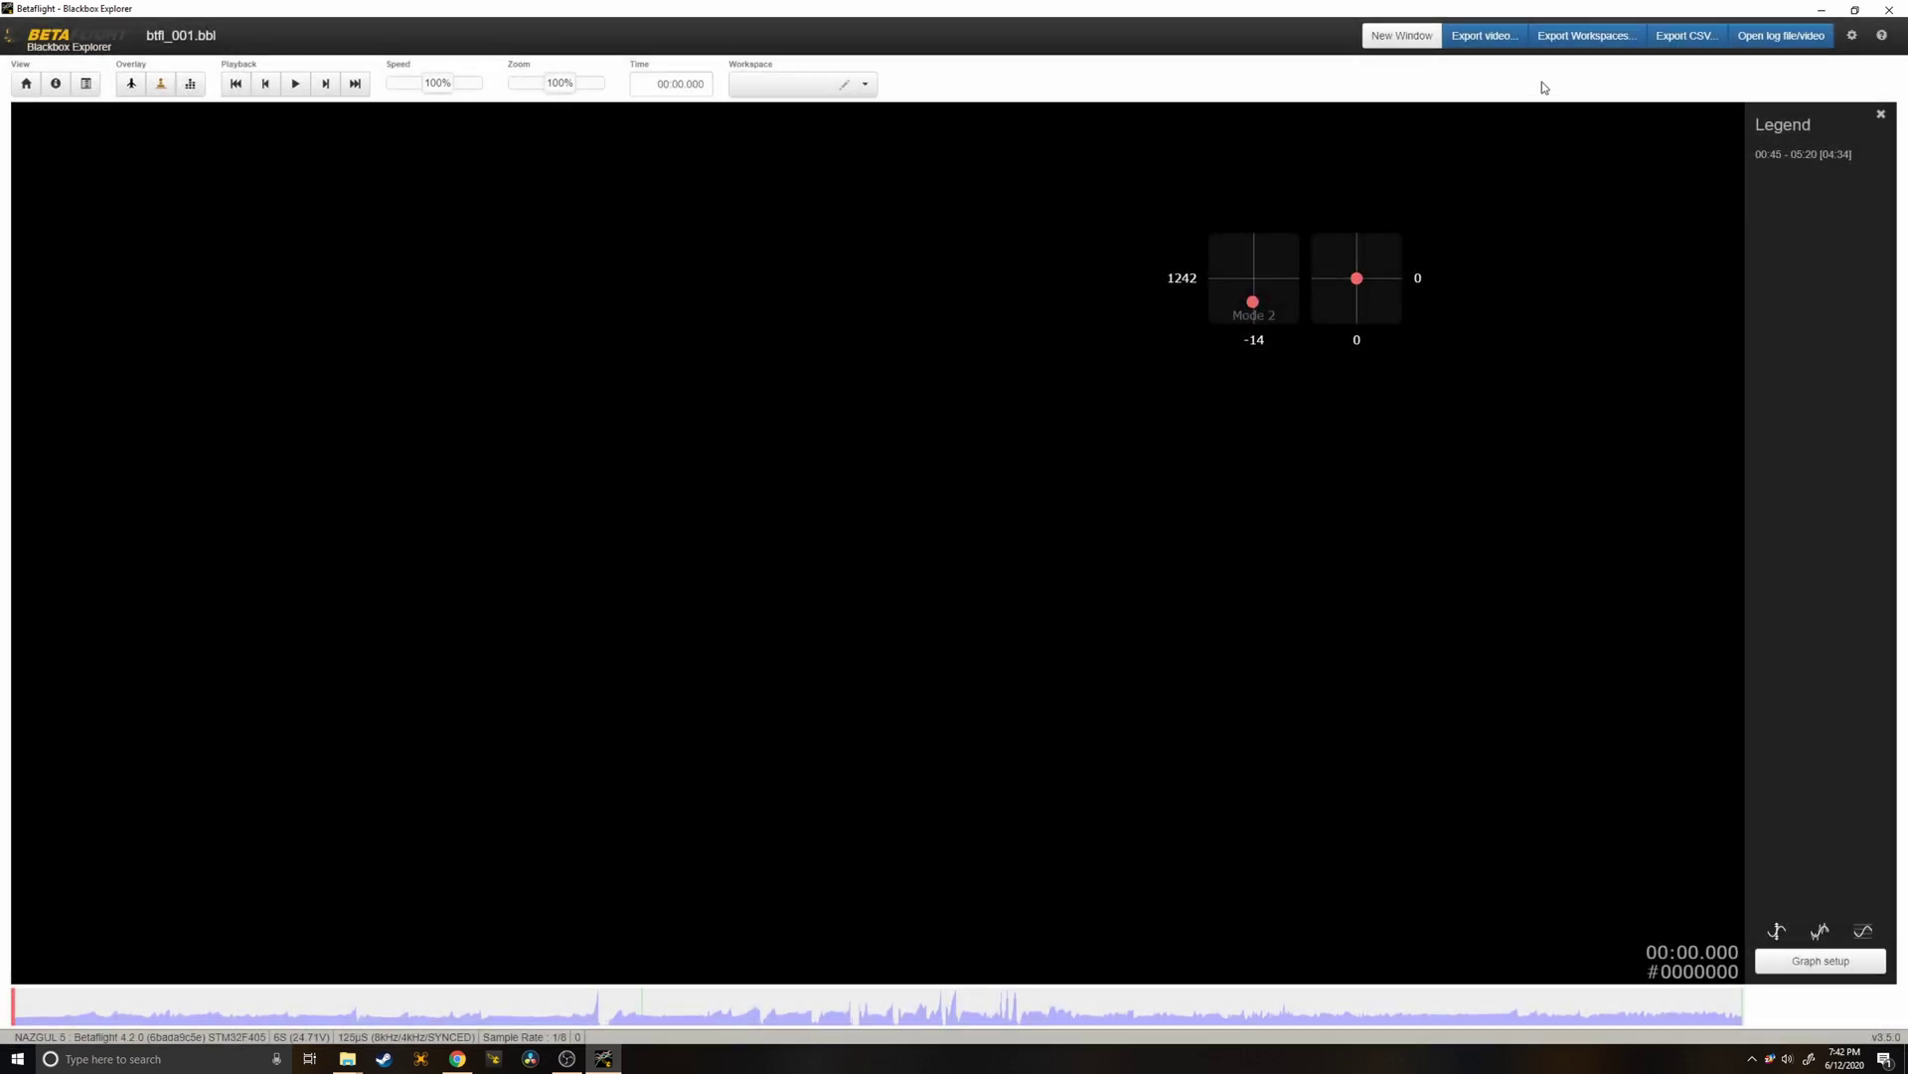
Export the stick overlay at 1080p, 29.97 fps as video.webm in Desktop > Overlay Tutorial.
left_click(1481, 35)
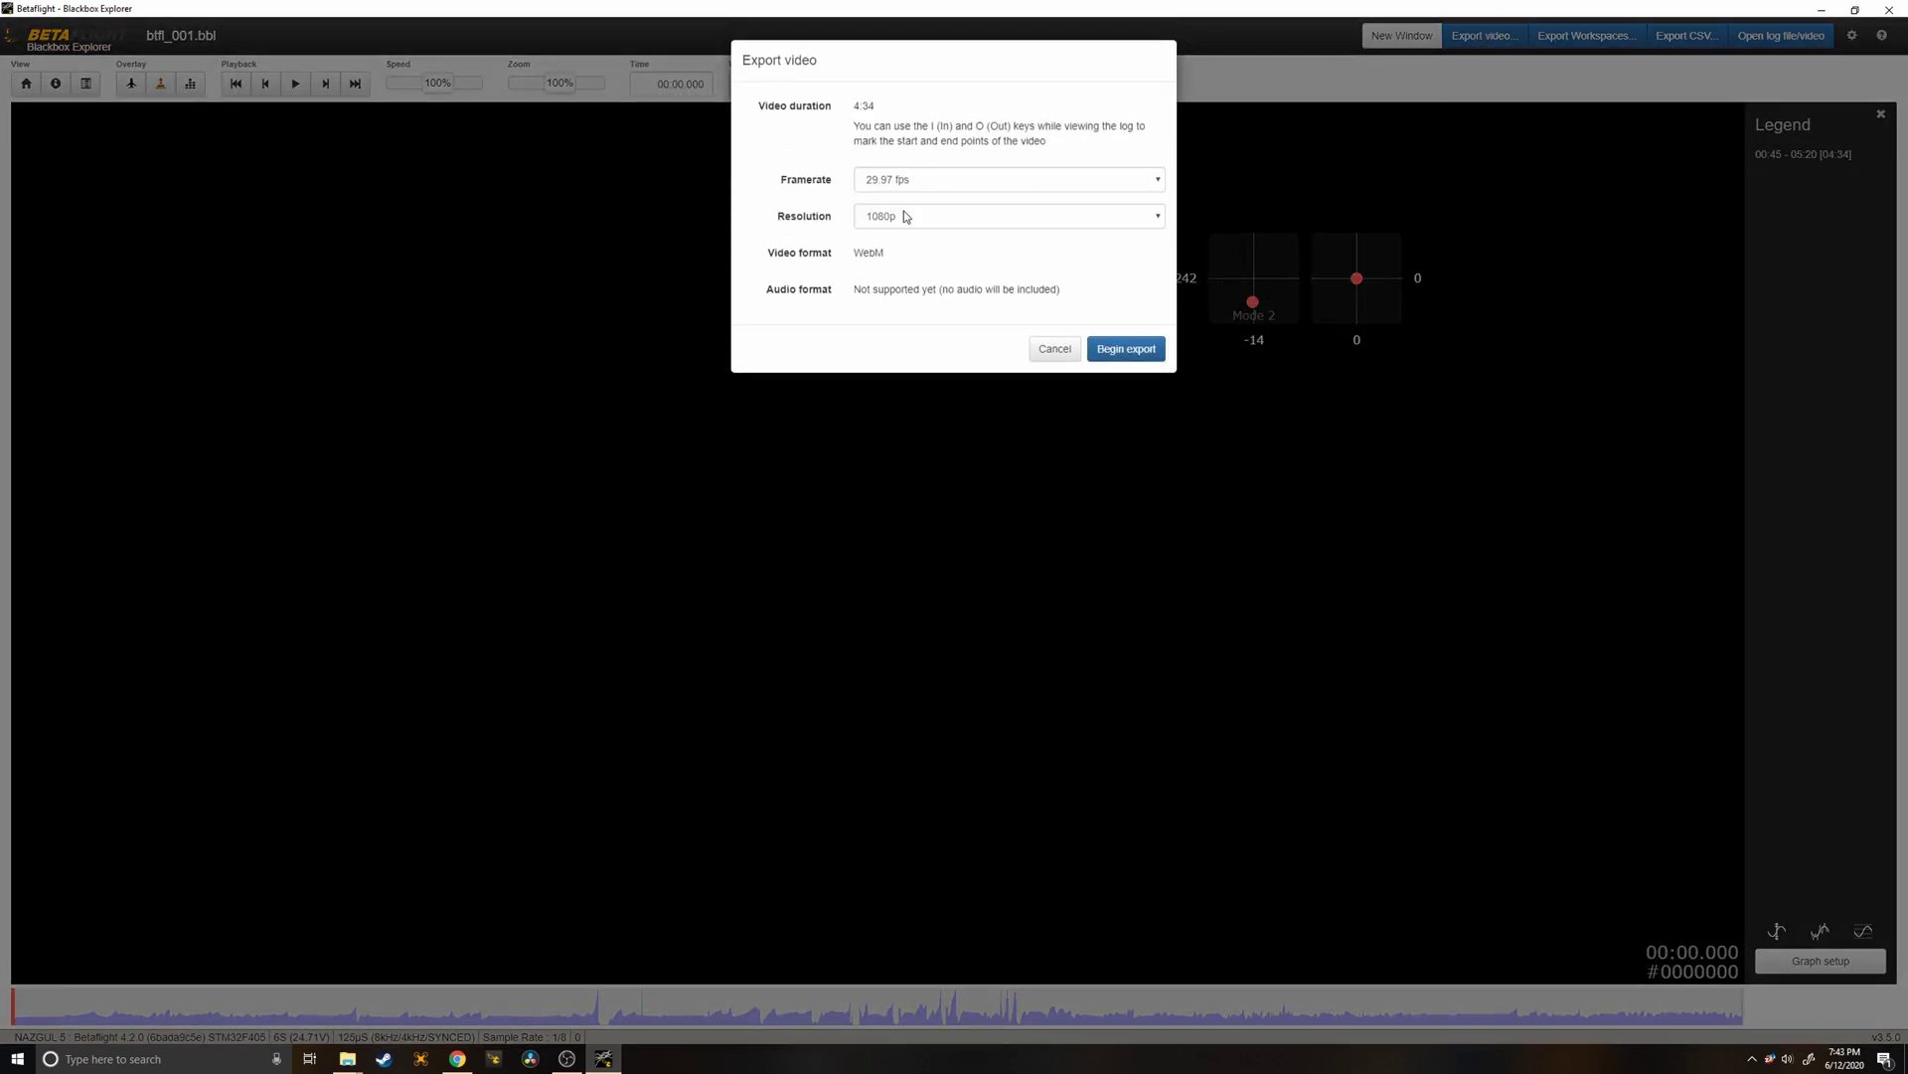
left_click(906, 216)
left_click(906, 216)
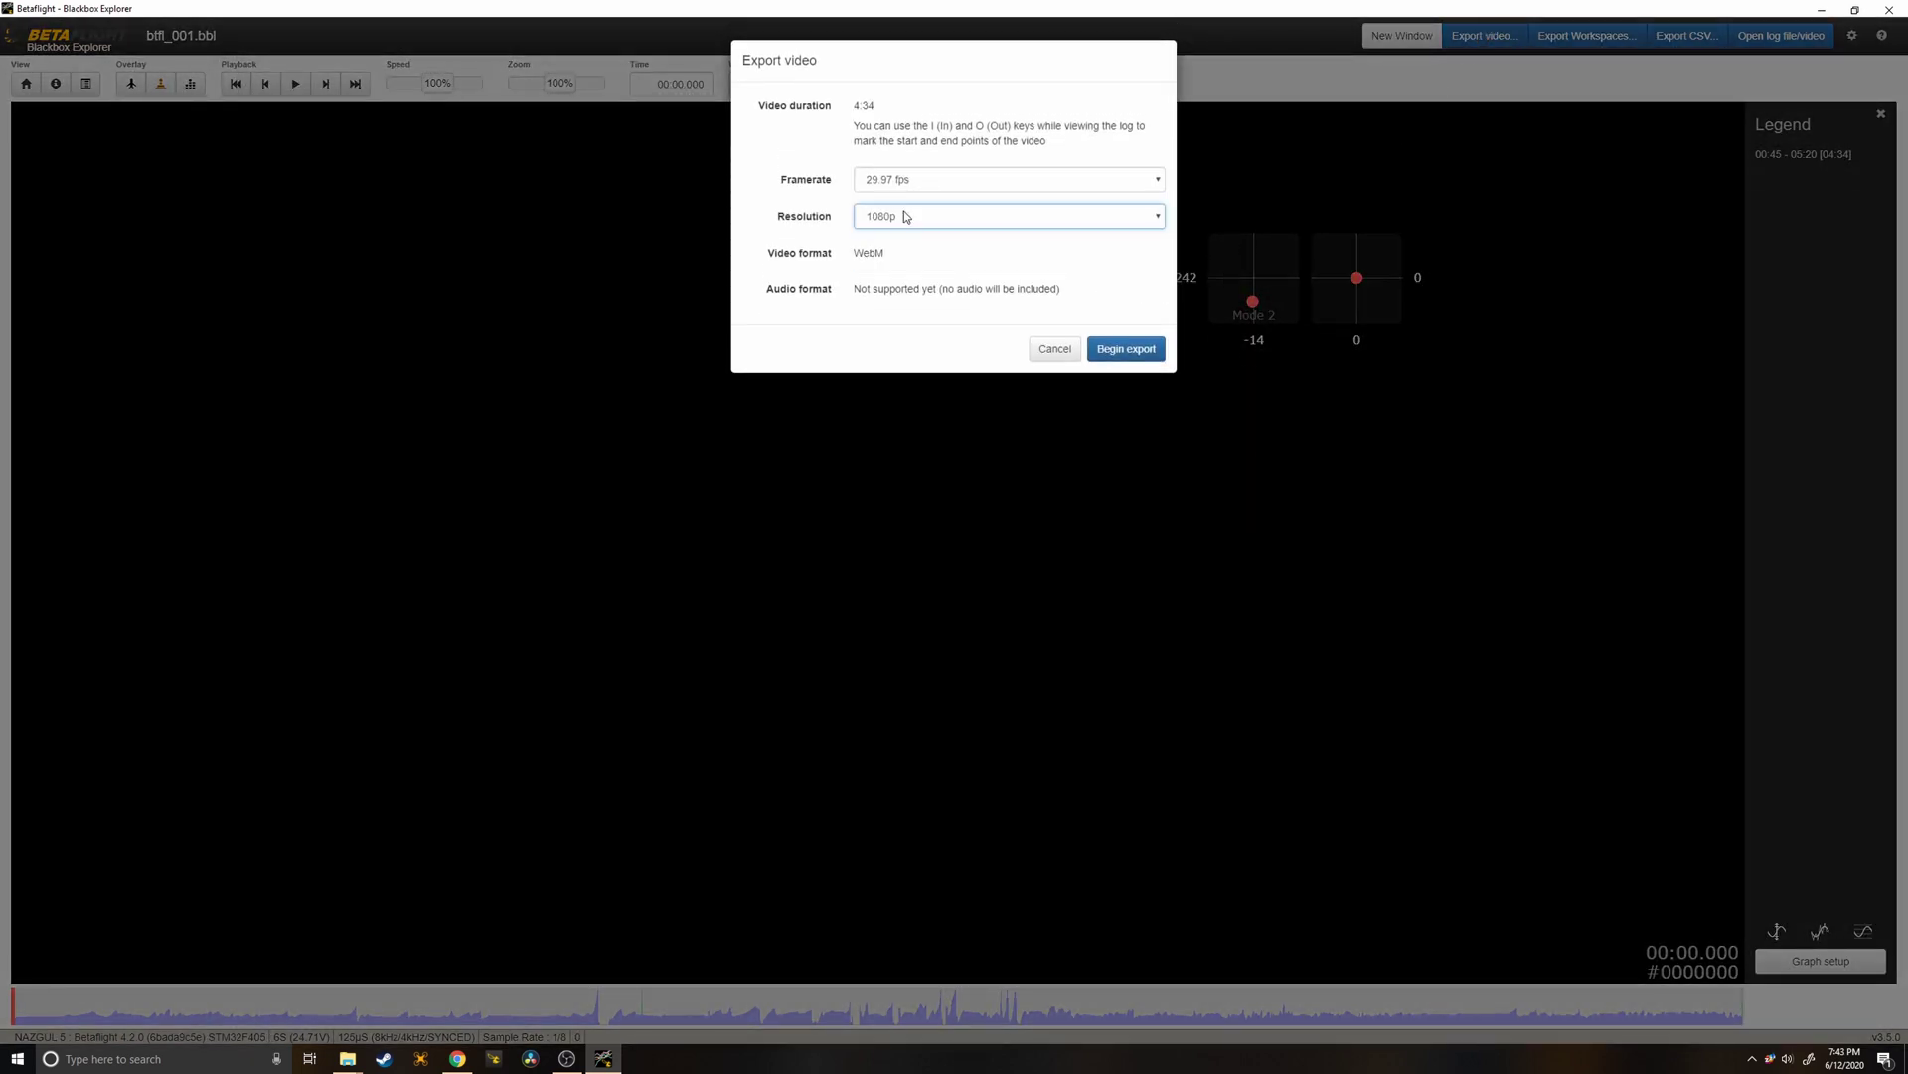
left_click(1129, 350)
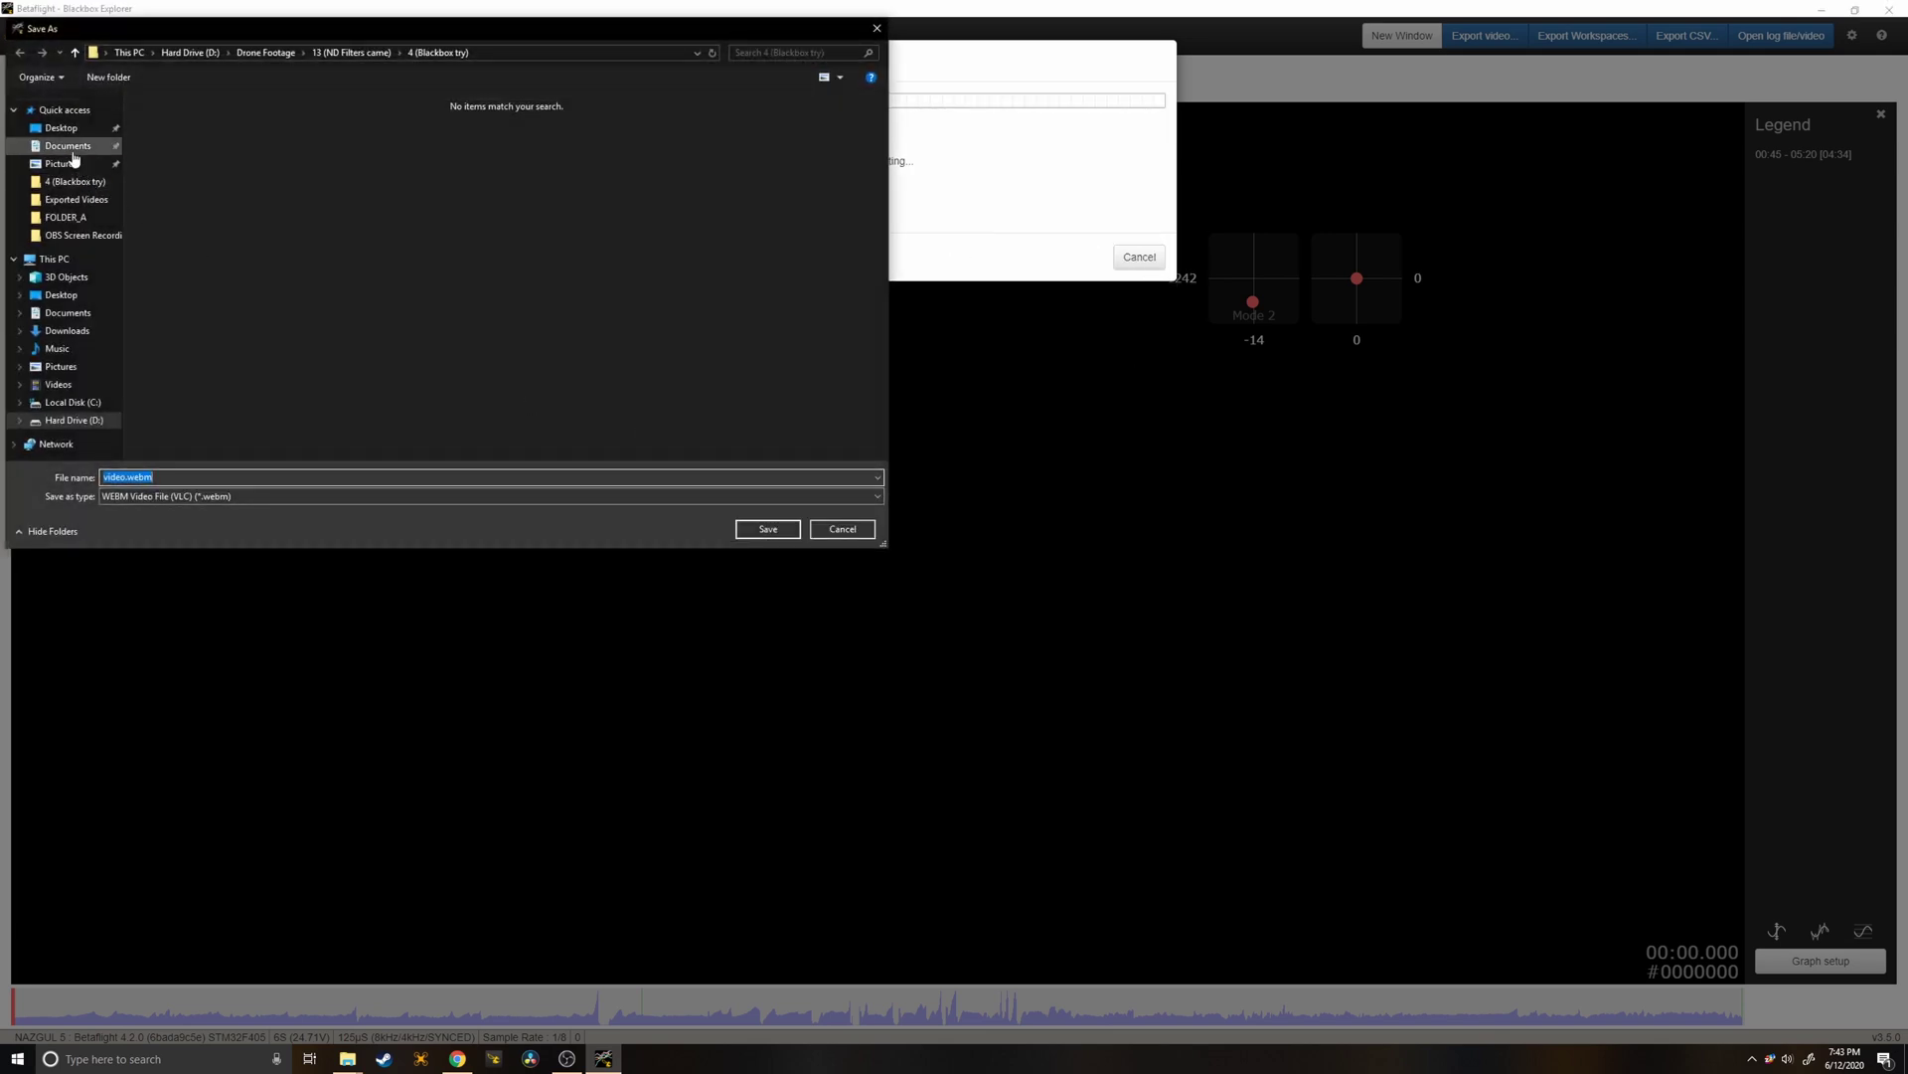
left_click(85, 128)
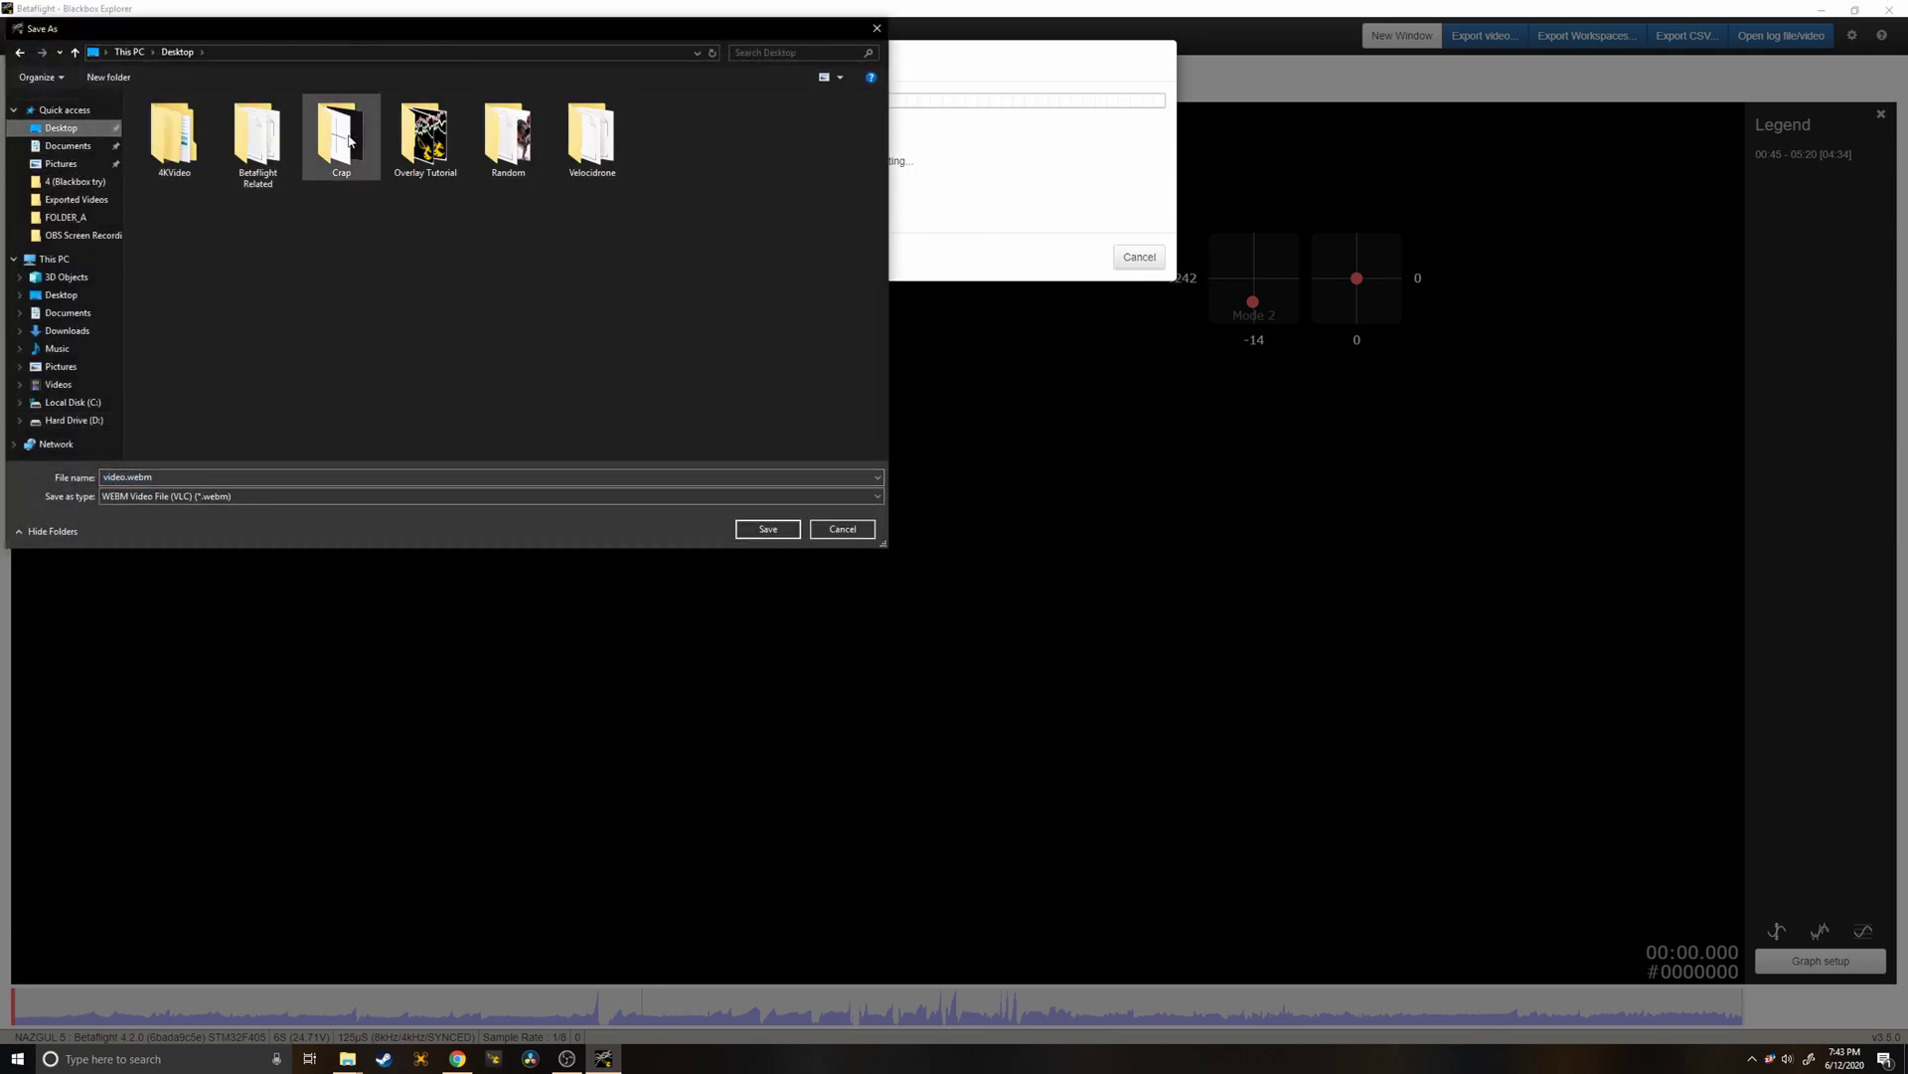
double_click(425, 139)
left_click(765, 528)
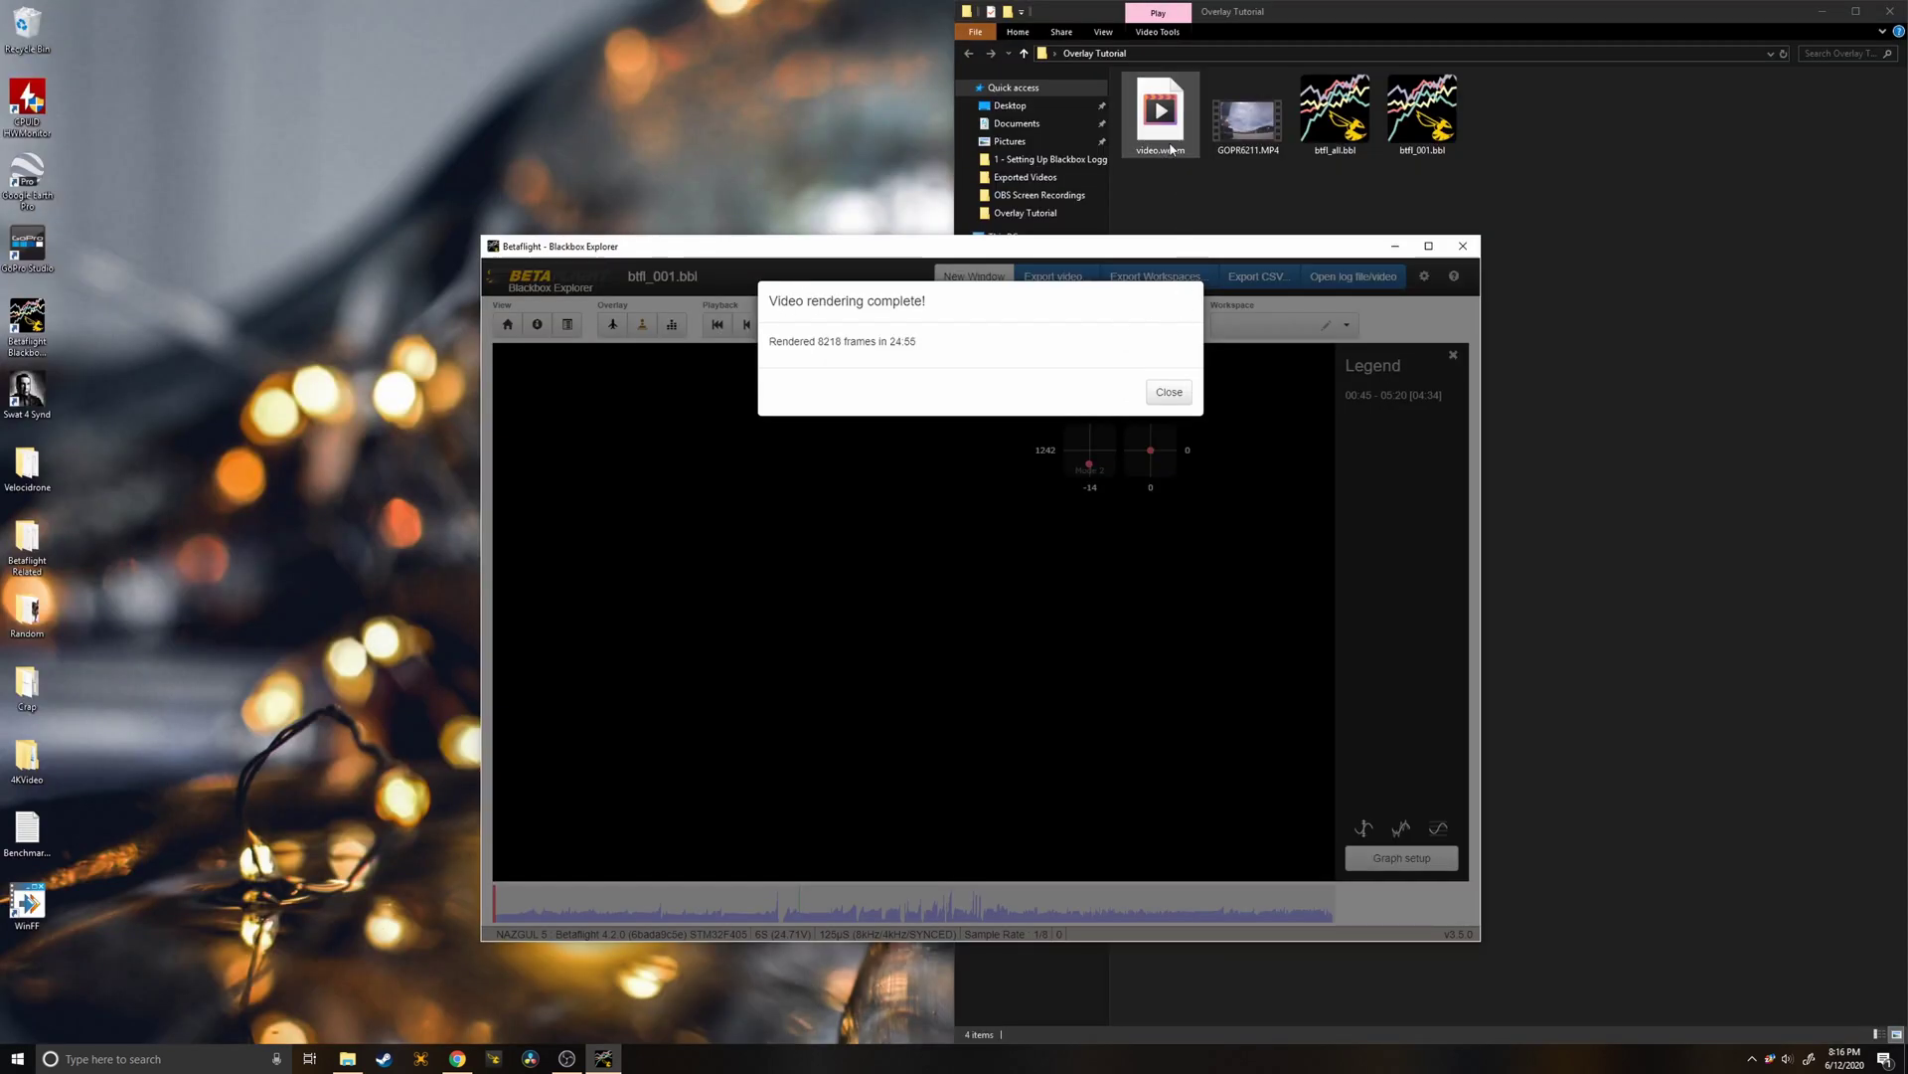
Launch WinFF and add video.webm to its conversion queue.
left_click(1171, 150)
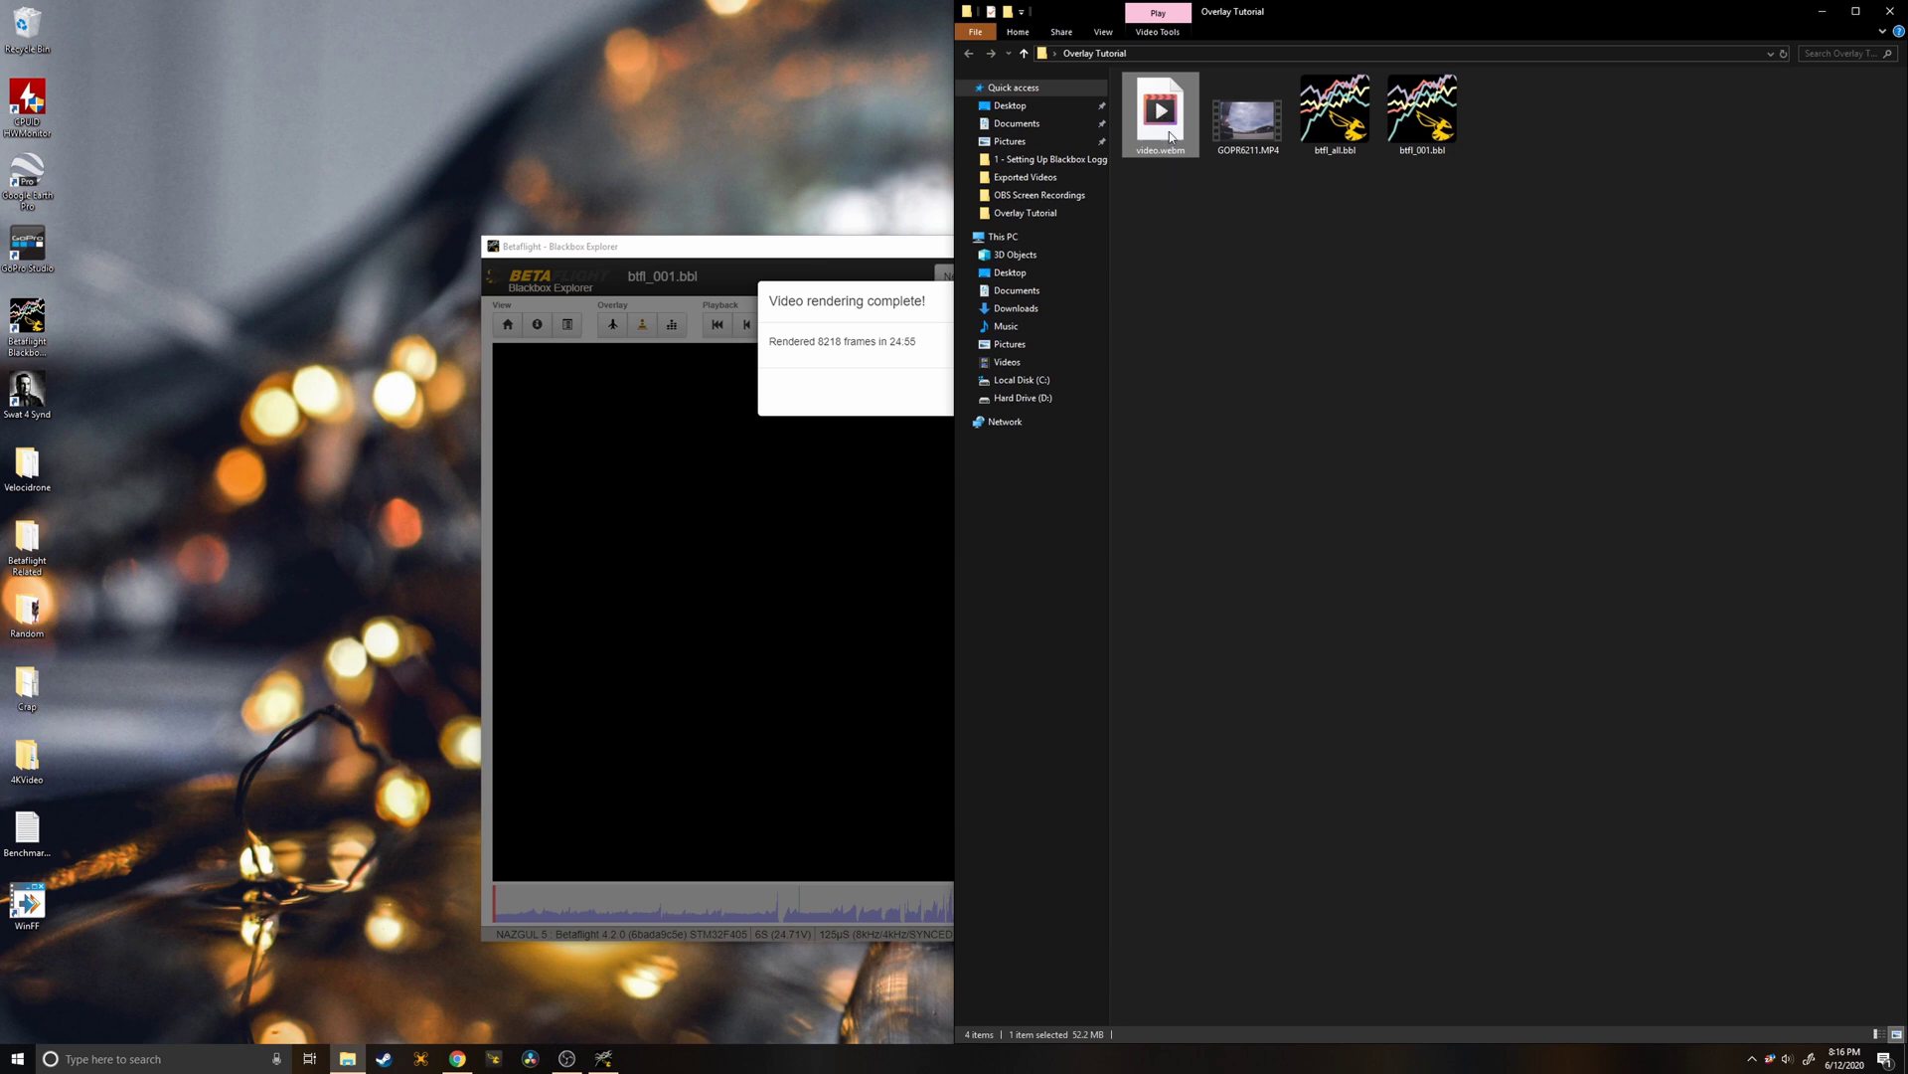
double_click(30, 905)
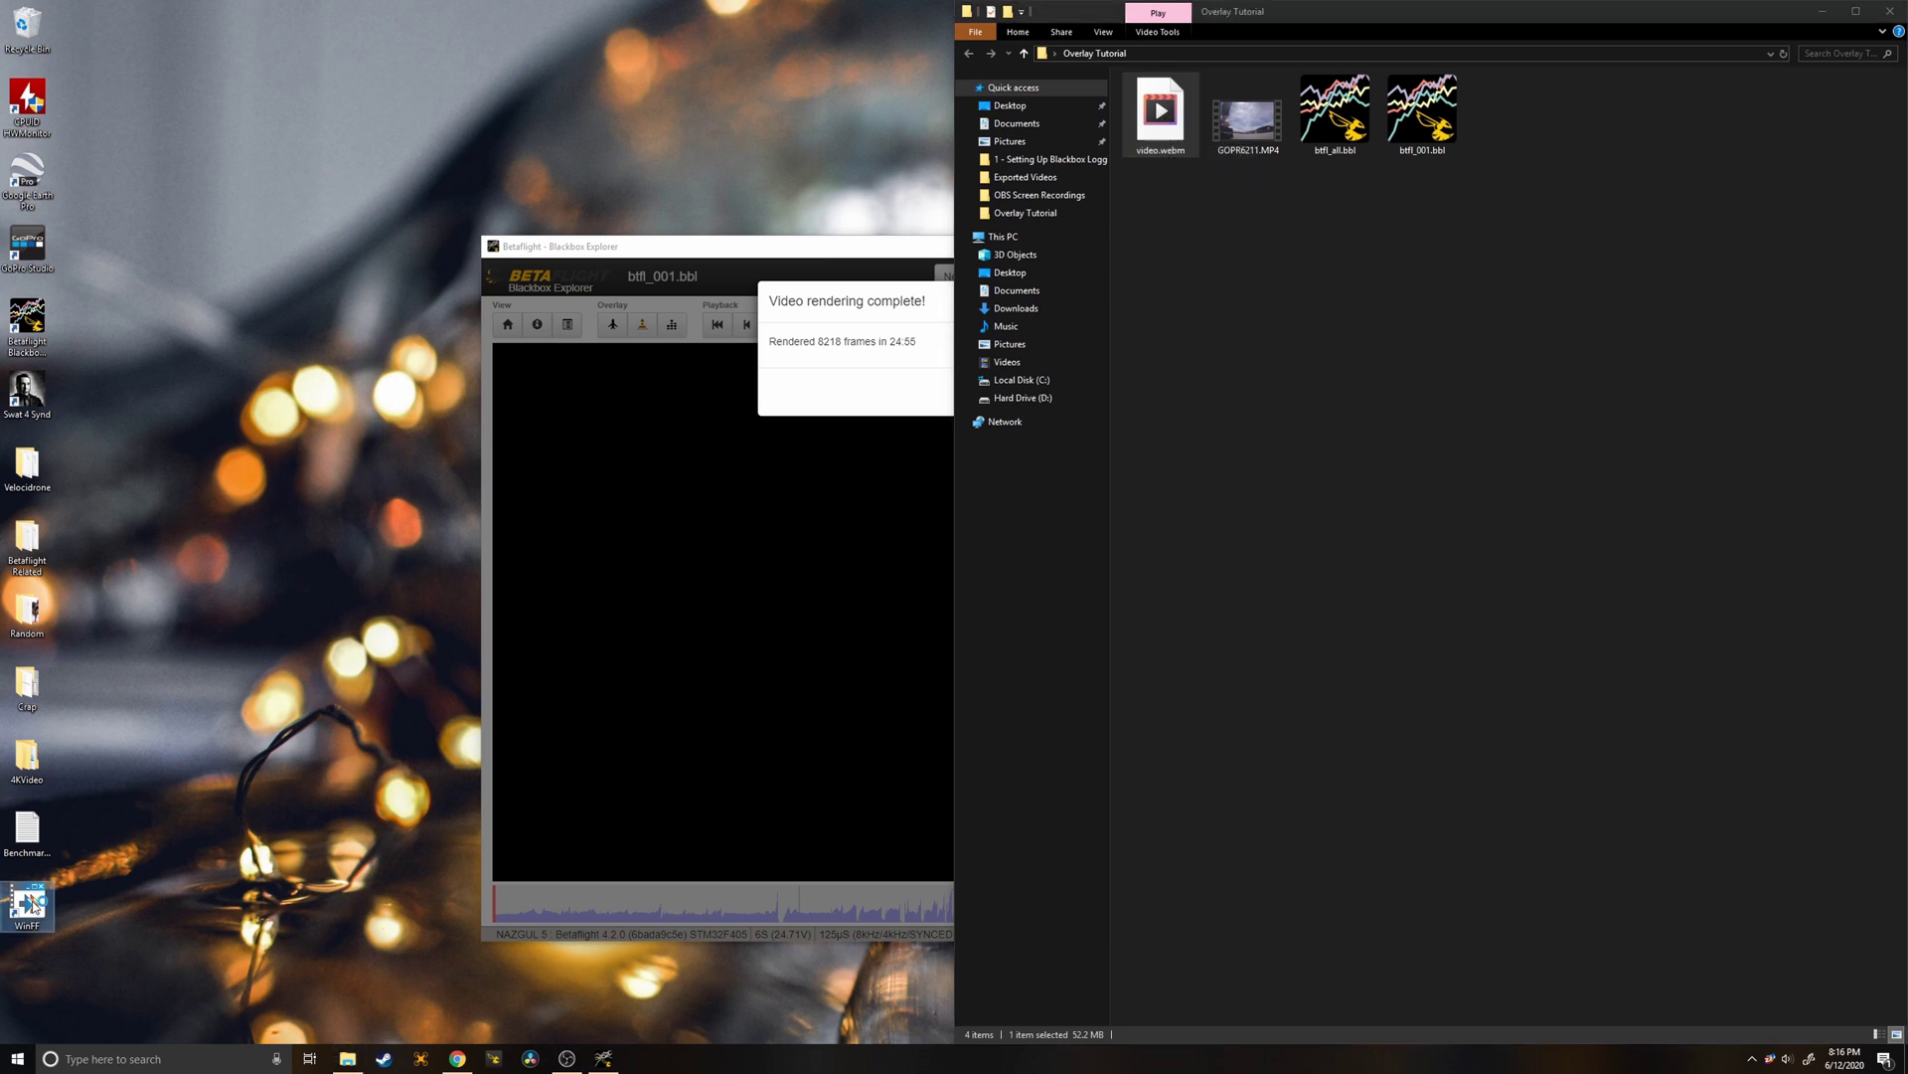
left_click_drag(867, 401, 827, 353)
left_click_drag(1160, 137, 791, 441)
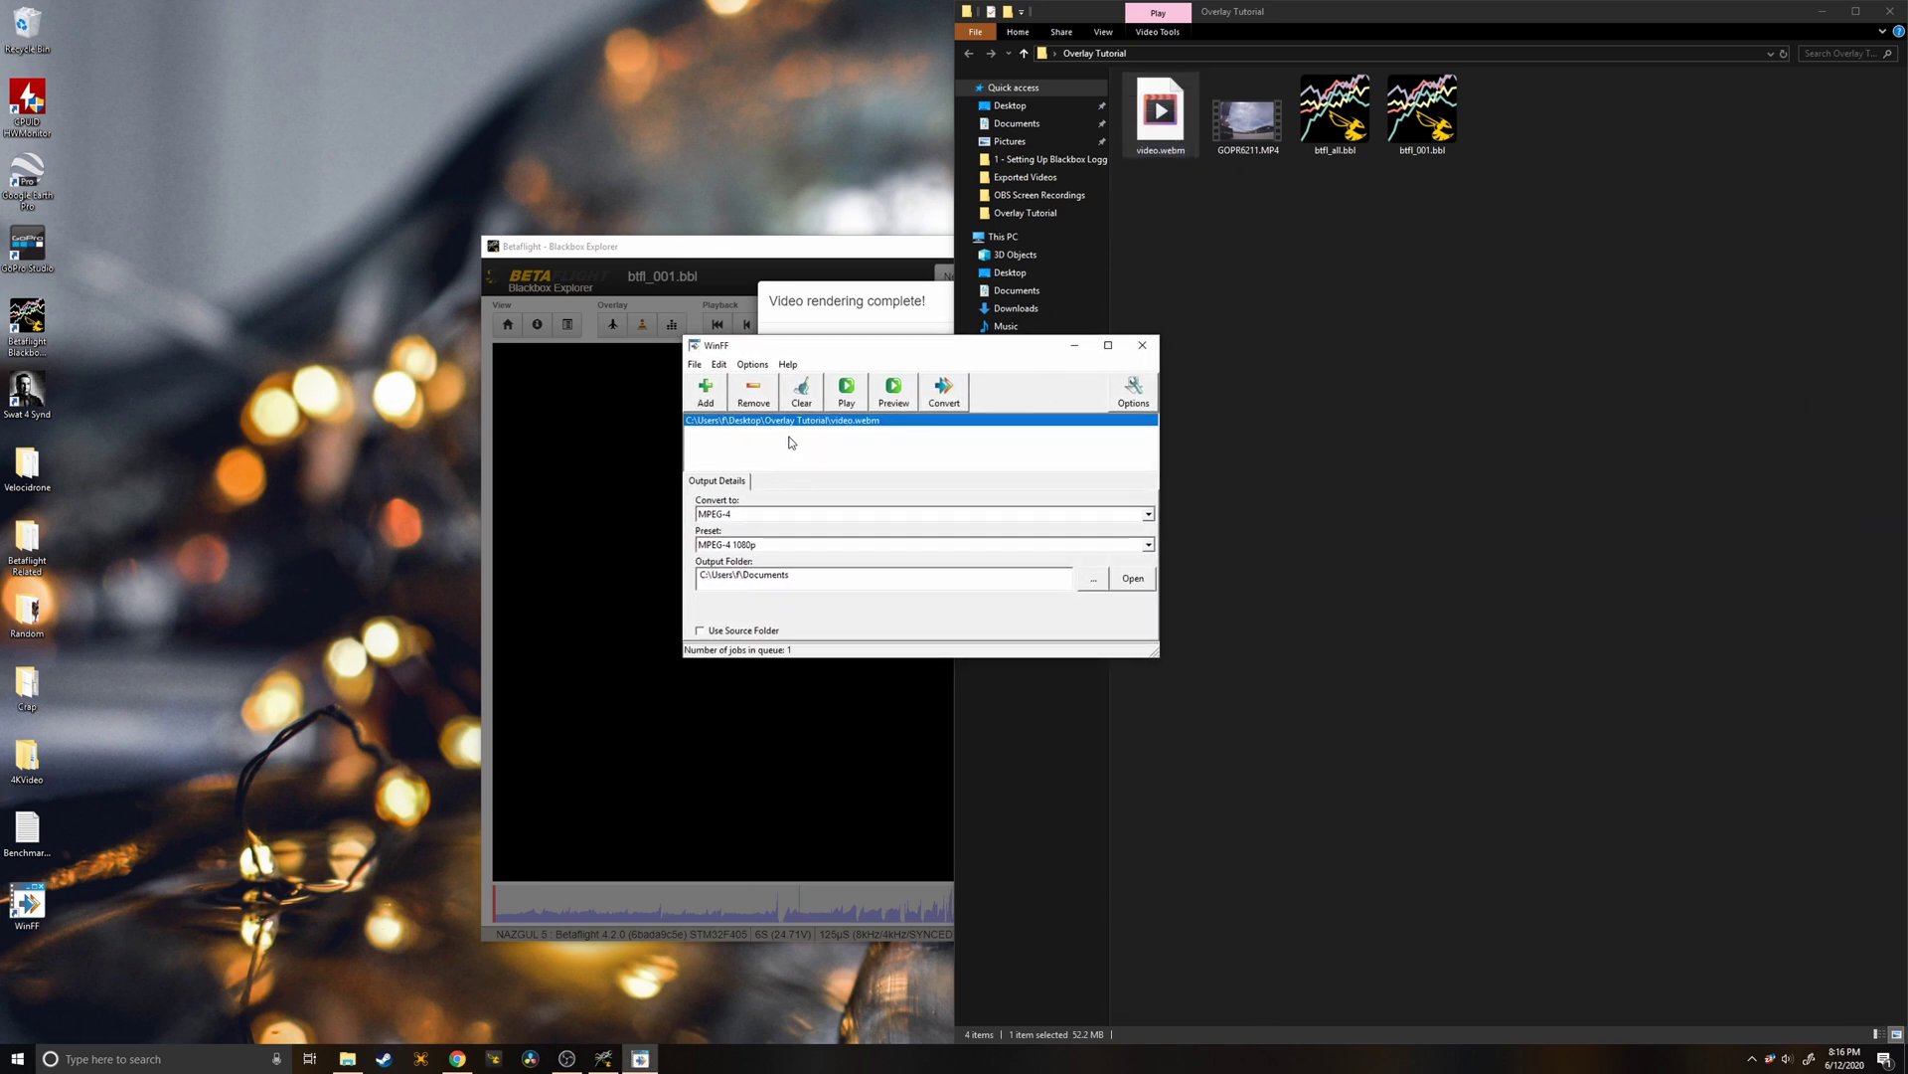
Convert to MPEG-4 with the MPEG-4 1080p preset, outputting to the Overlay Tutorial folder.
left_click(746, 514)
left_click(741, 545)
left_click(741, 545)
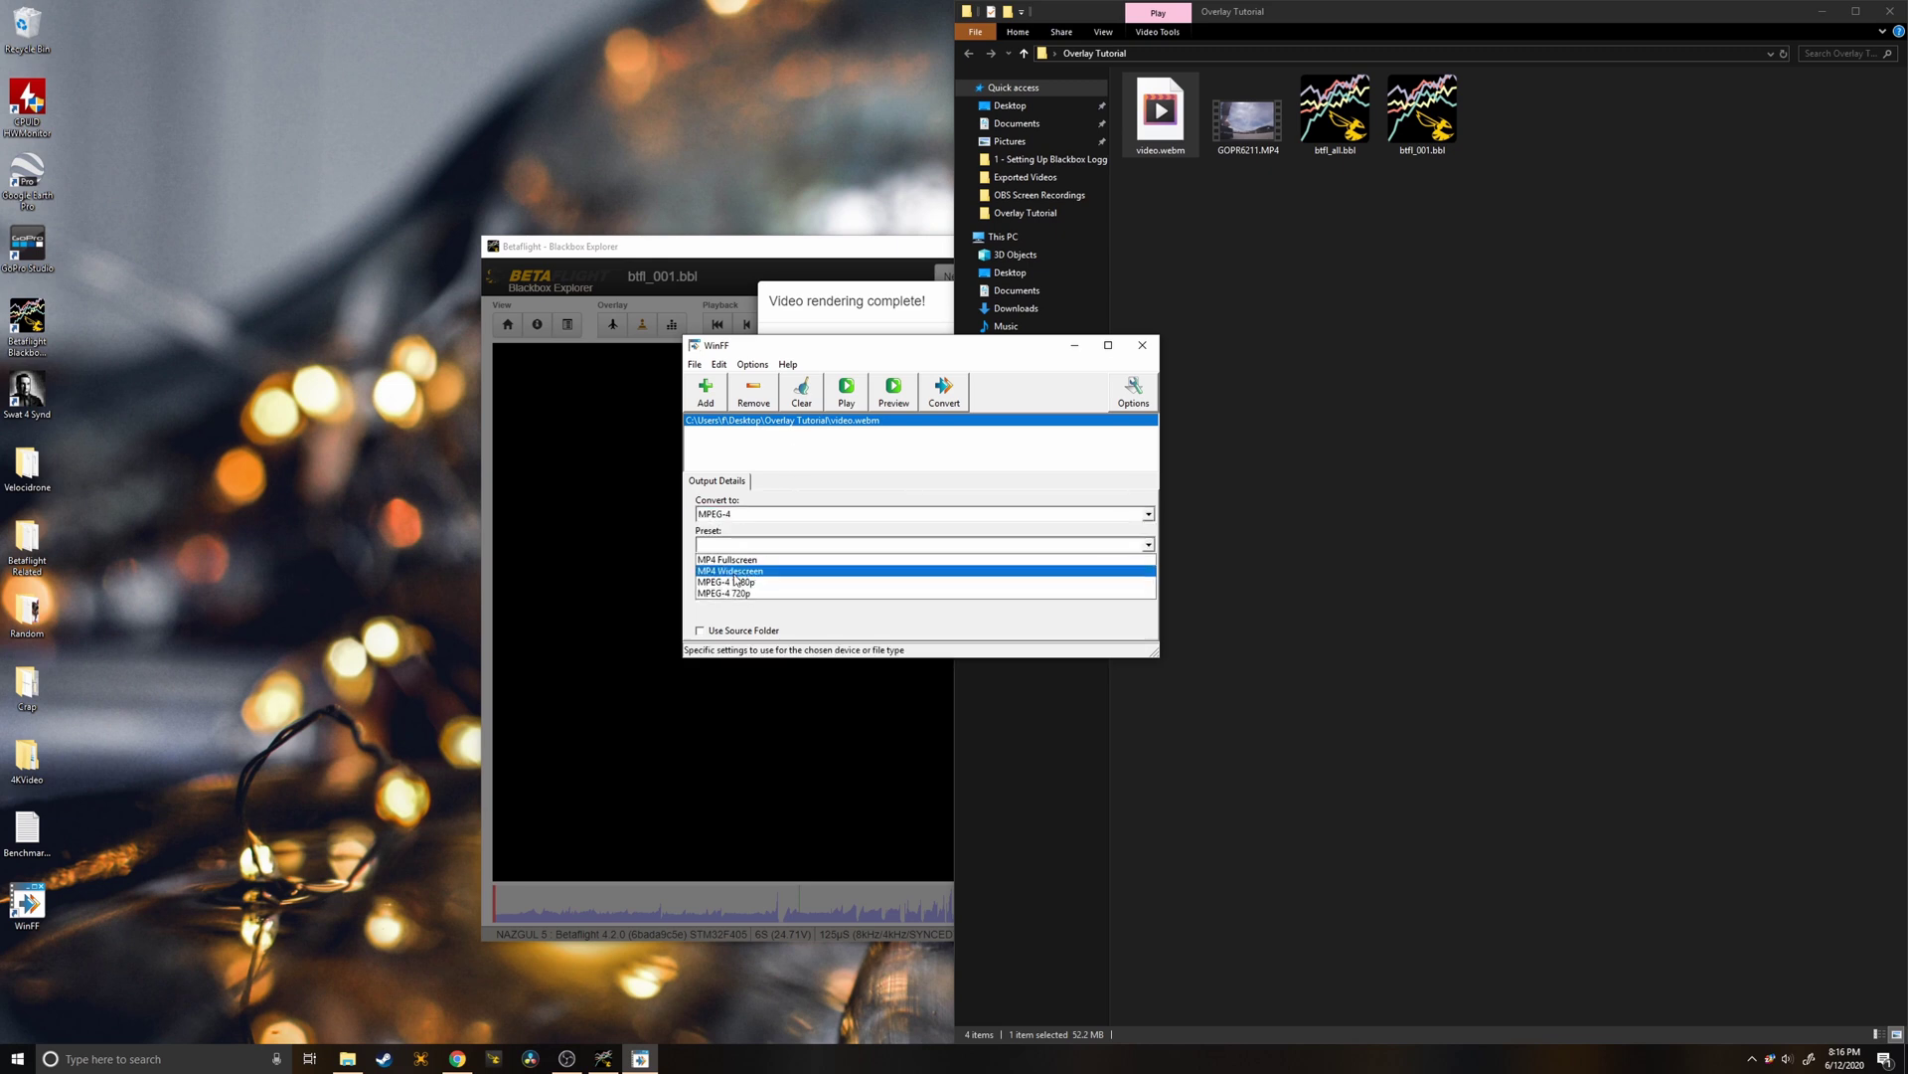
left_click(751, 578)
left_click(1090, 582)
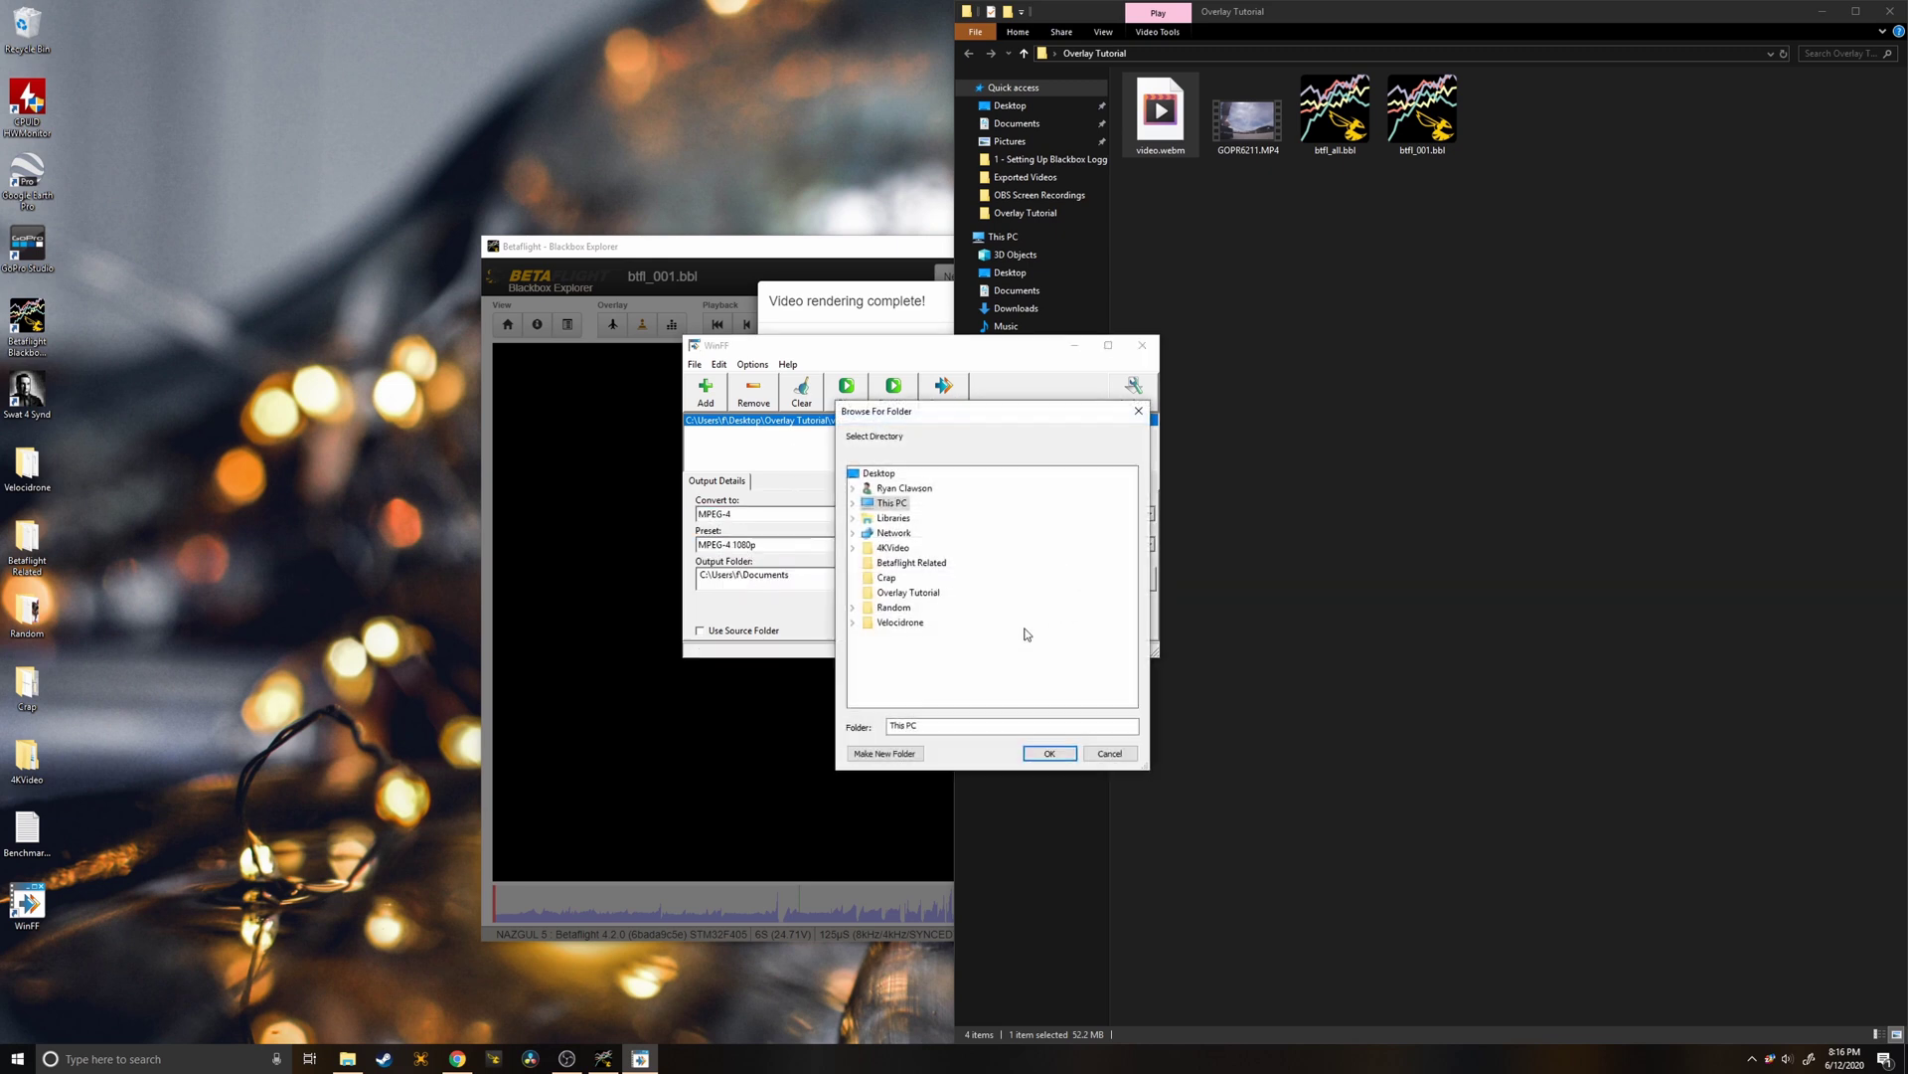
left_click(907, 593)
left_click(1045, 753)
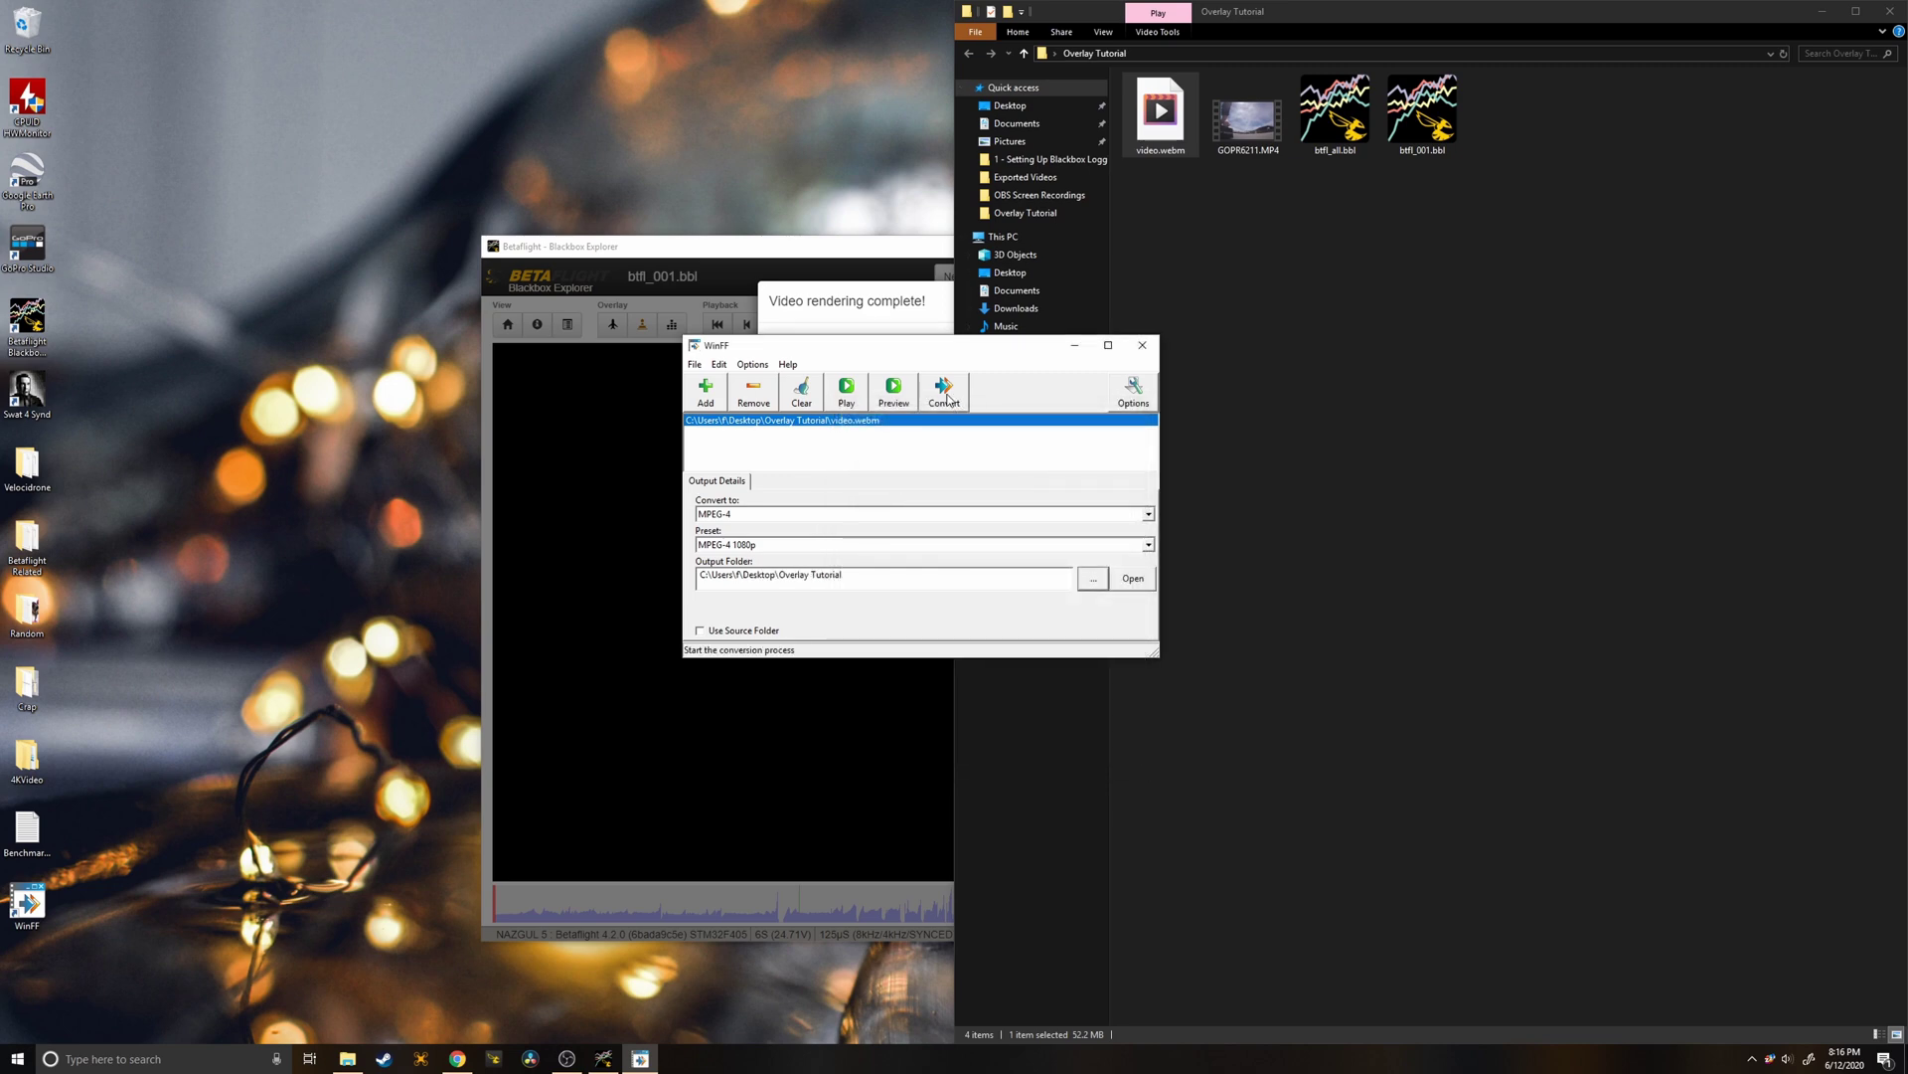
left_click(943, 390)
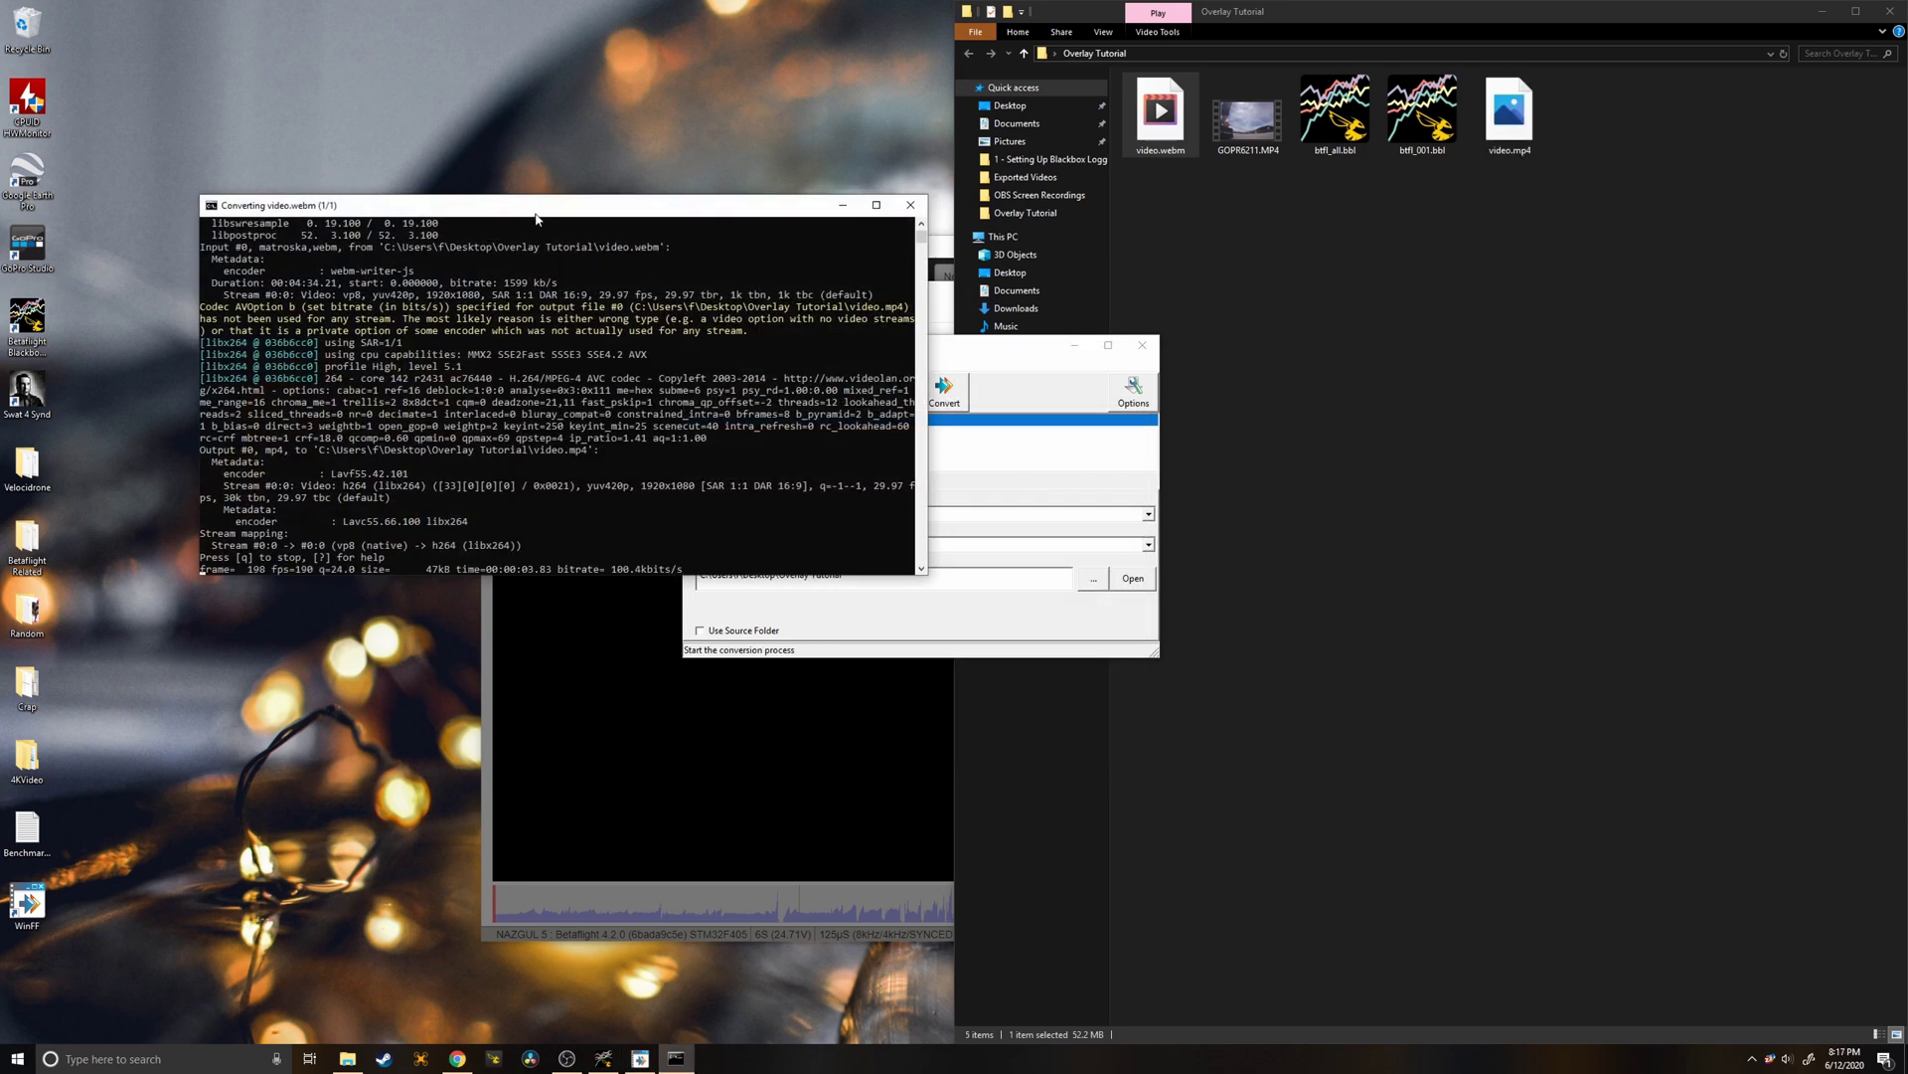
left_click_drag(537, 206, 643, 220)
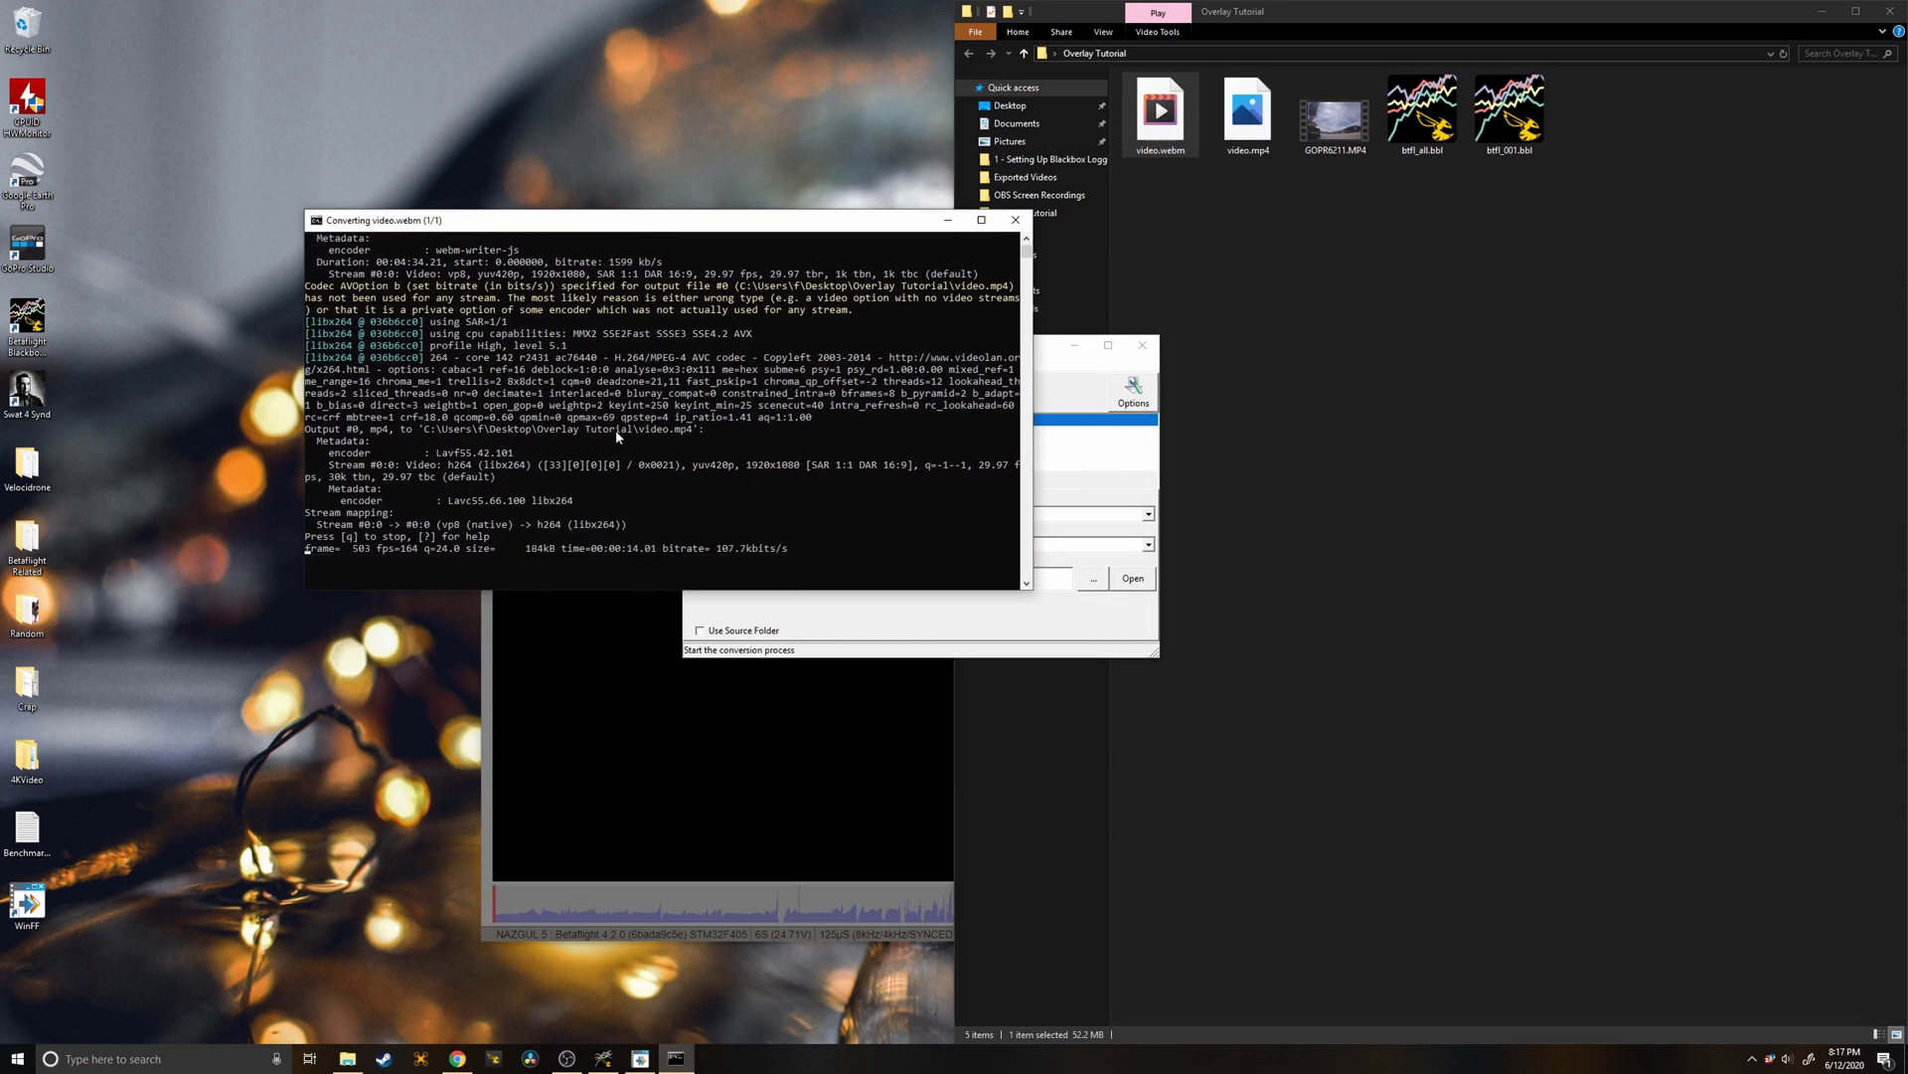
scroll(616, 435, "up", 1)
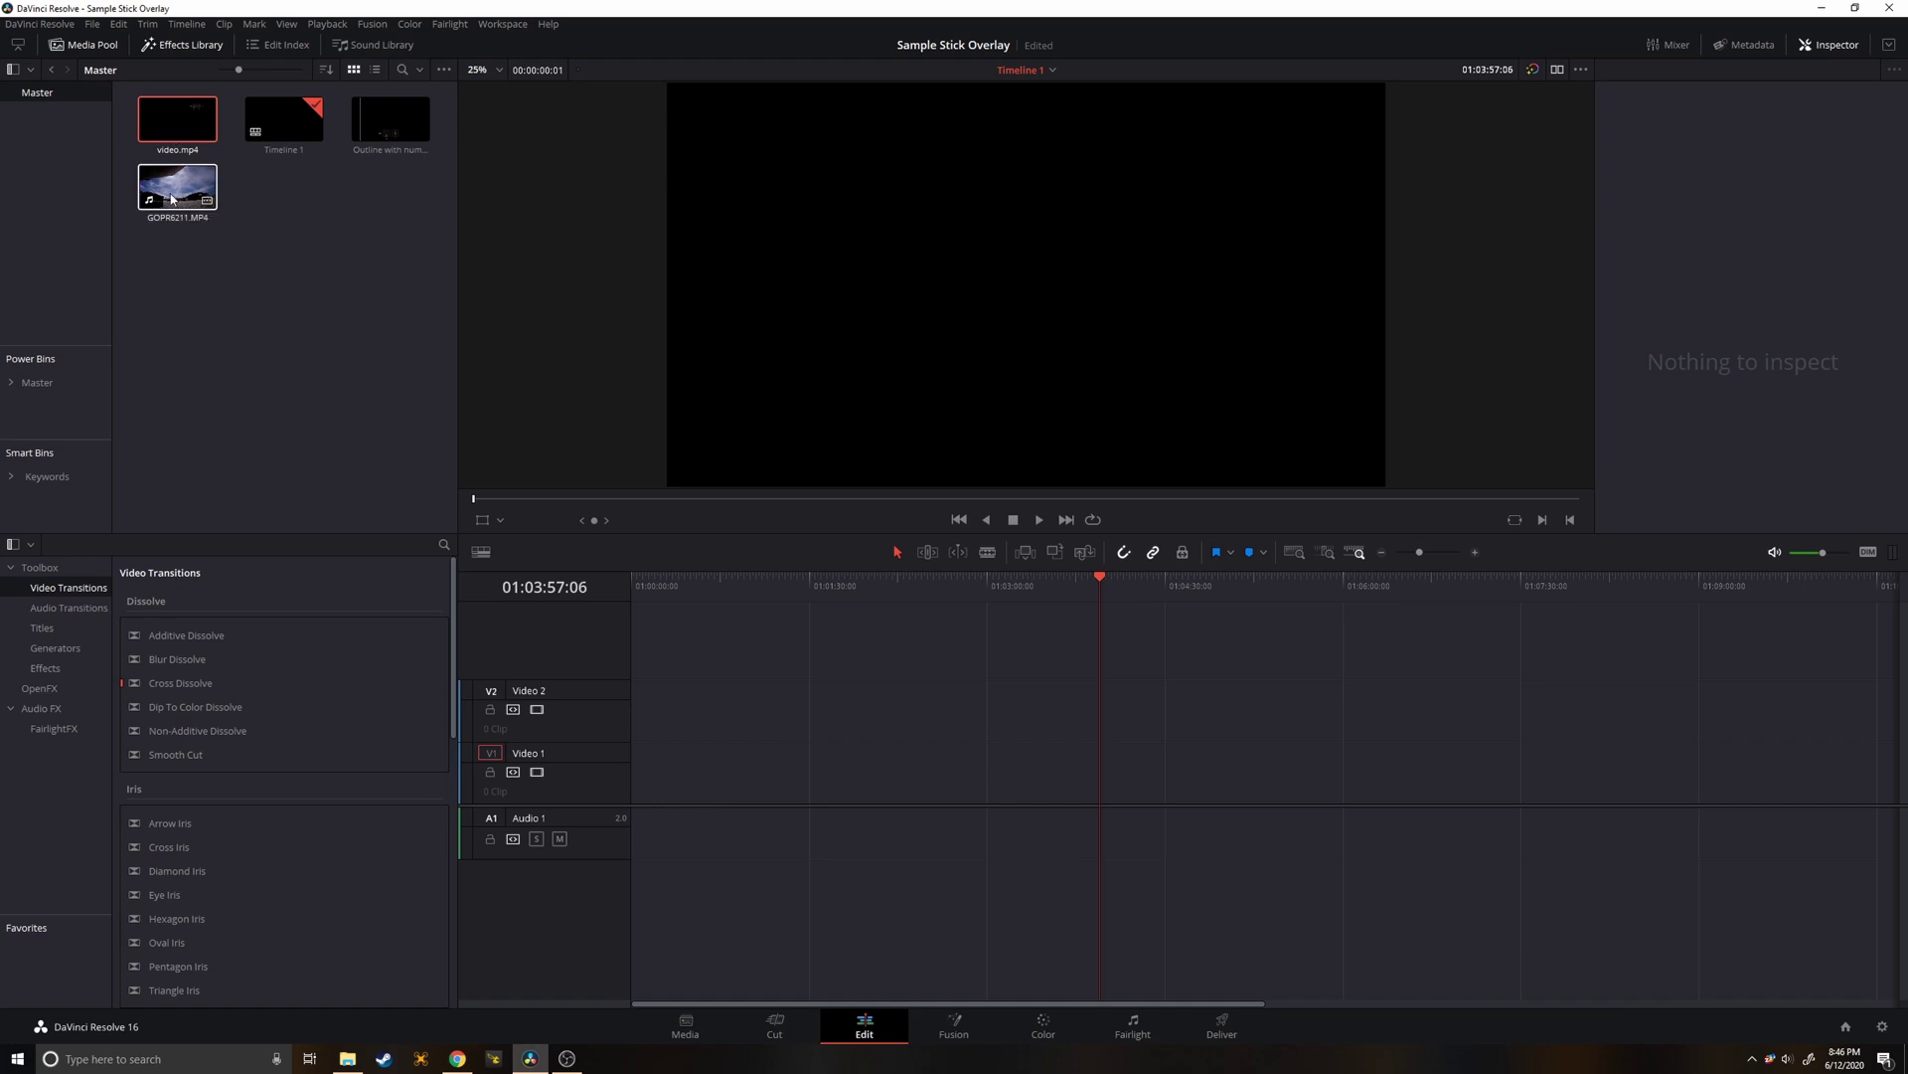
Place GOPR6211.MP4 on the timeline and video.mp4 on Video 2 directly above it.
left_click_drag(171, 199, 637, 773)
left_click_drag(176, 119, 709, 697)
left_click(909, 586)
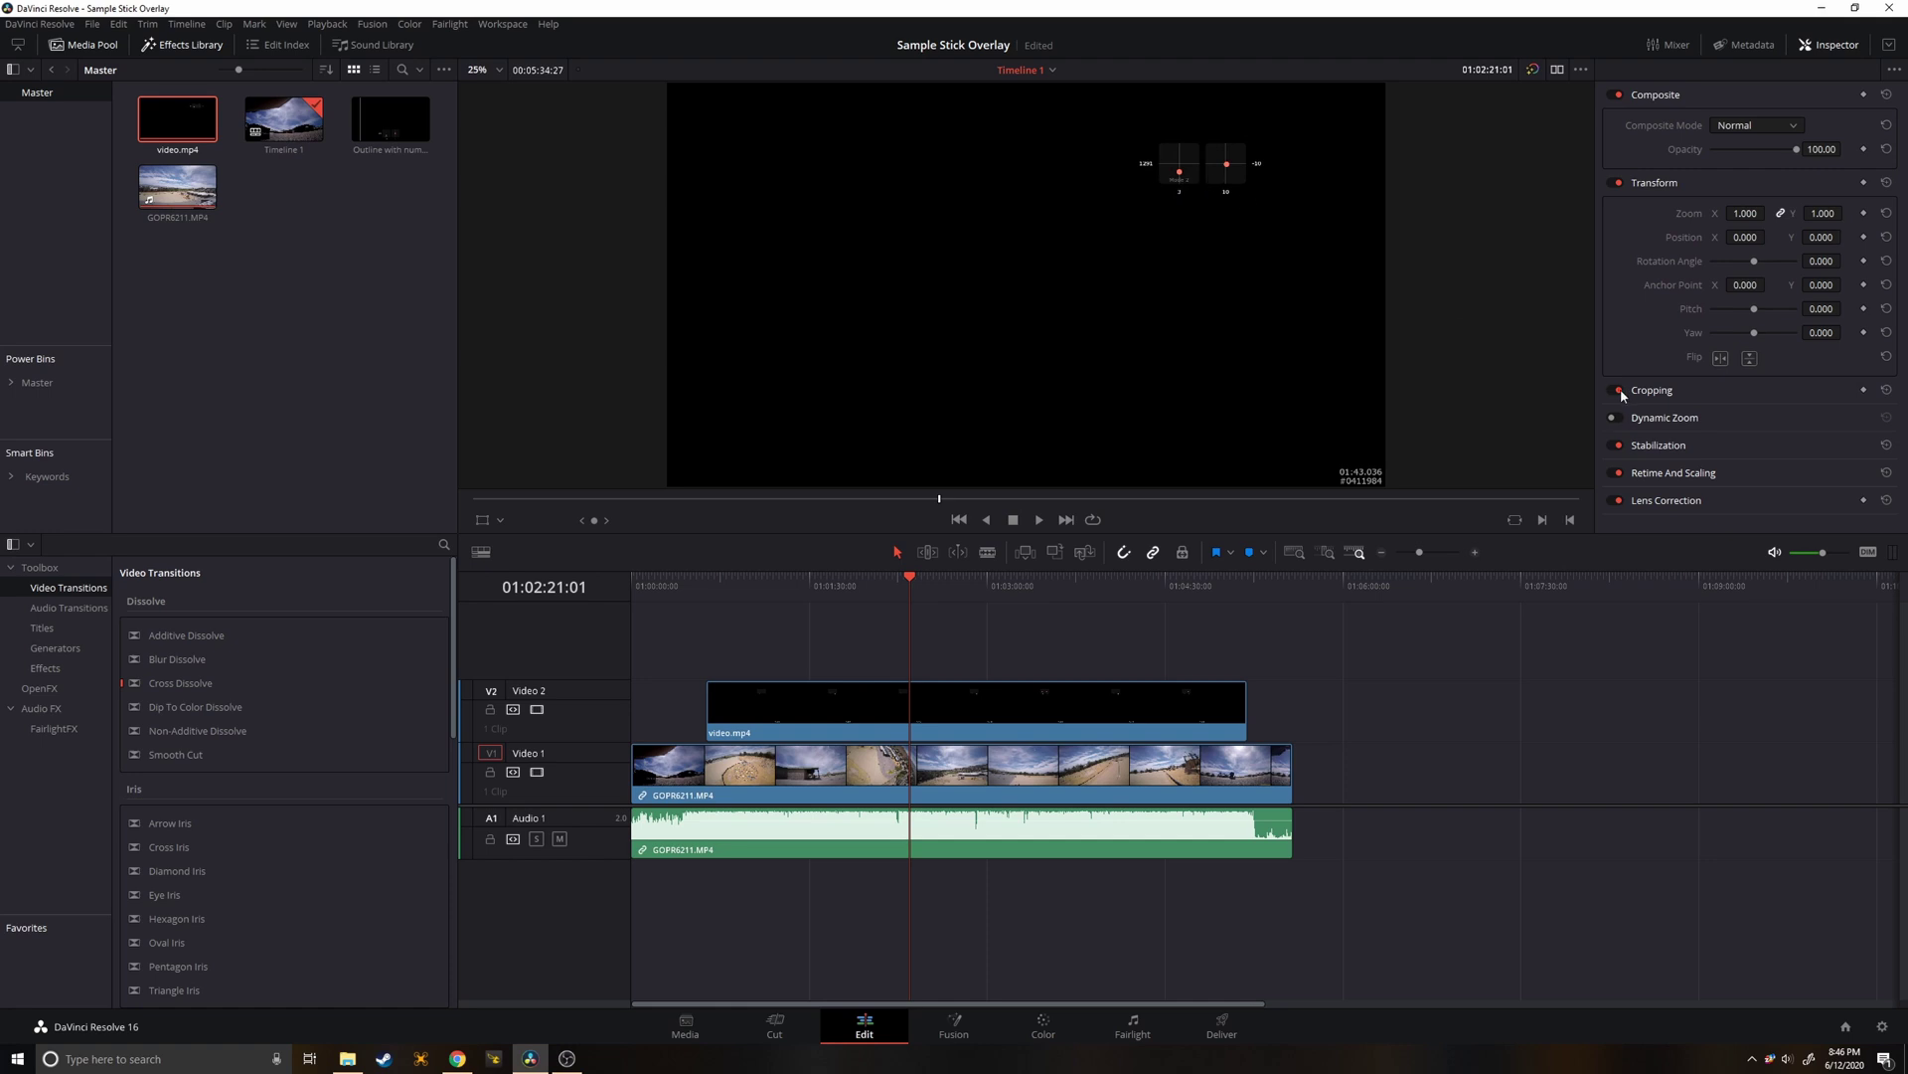
left_click(1655, 390)
Crop the overlay to its stick boxes, move it lower centre, and set opacity 81.74.
left_click_drag(1716, 417, 1772, 487)
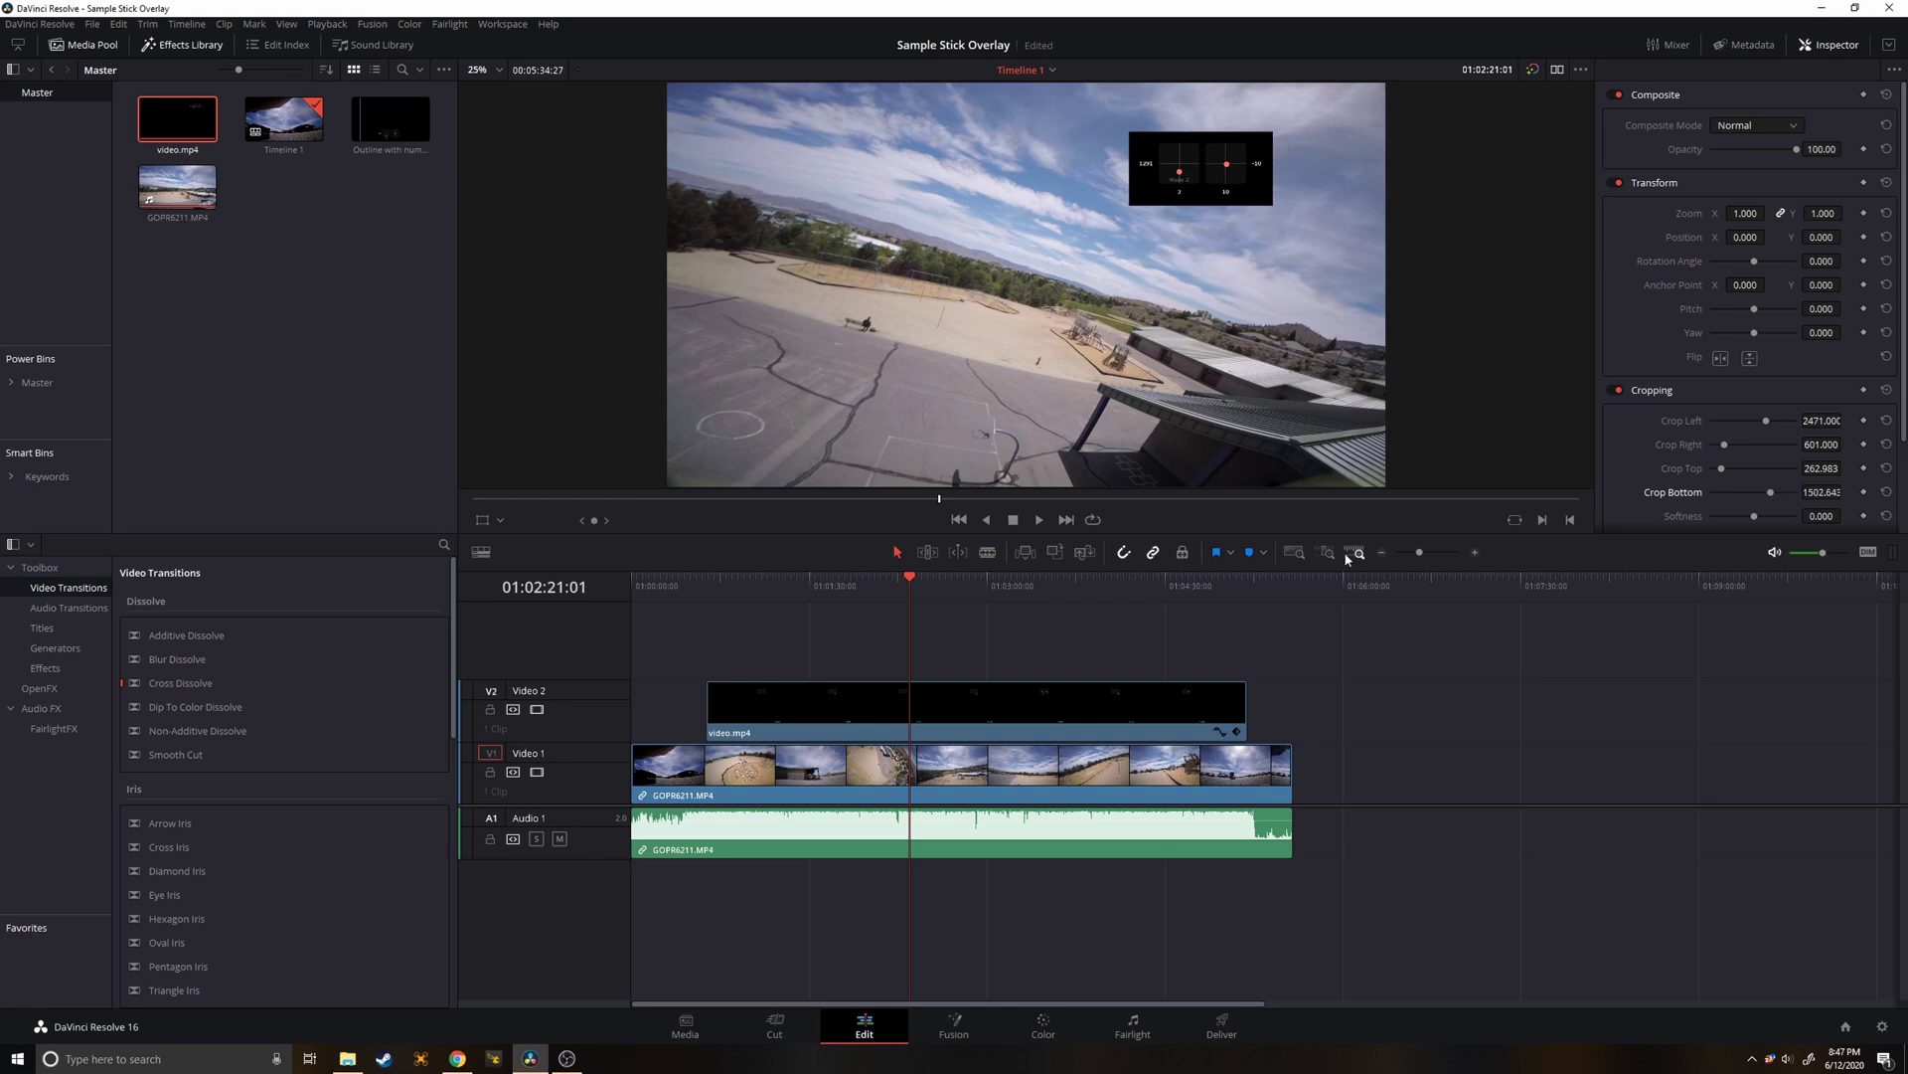
left_click(481, 524)
left_click_drag(1204, 161, 1063, 444)
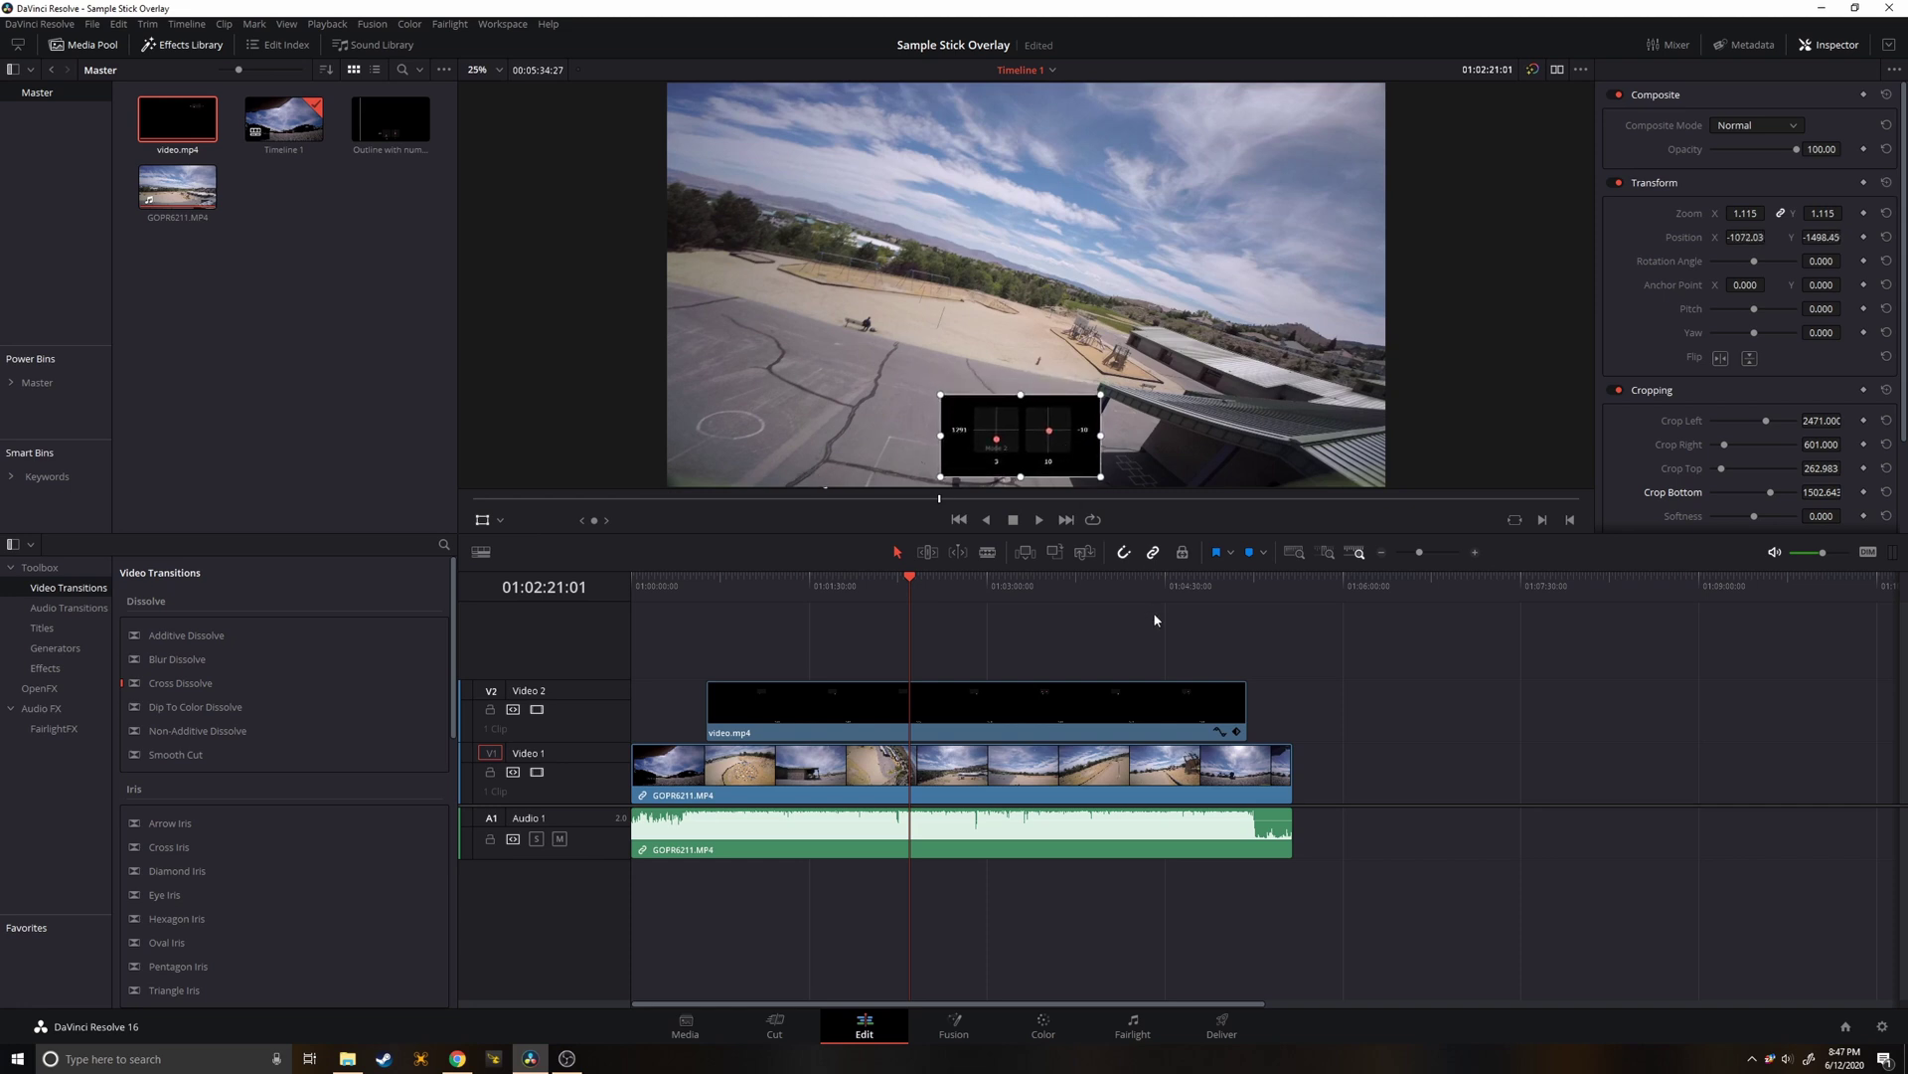
left_click_drag(1801, 150, 1785, 157)
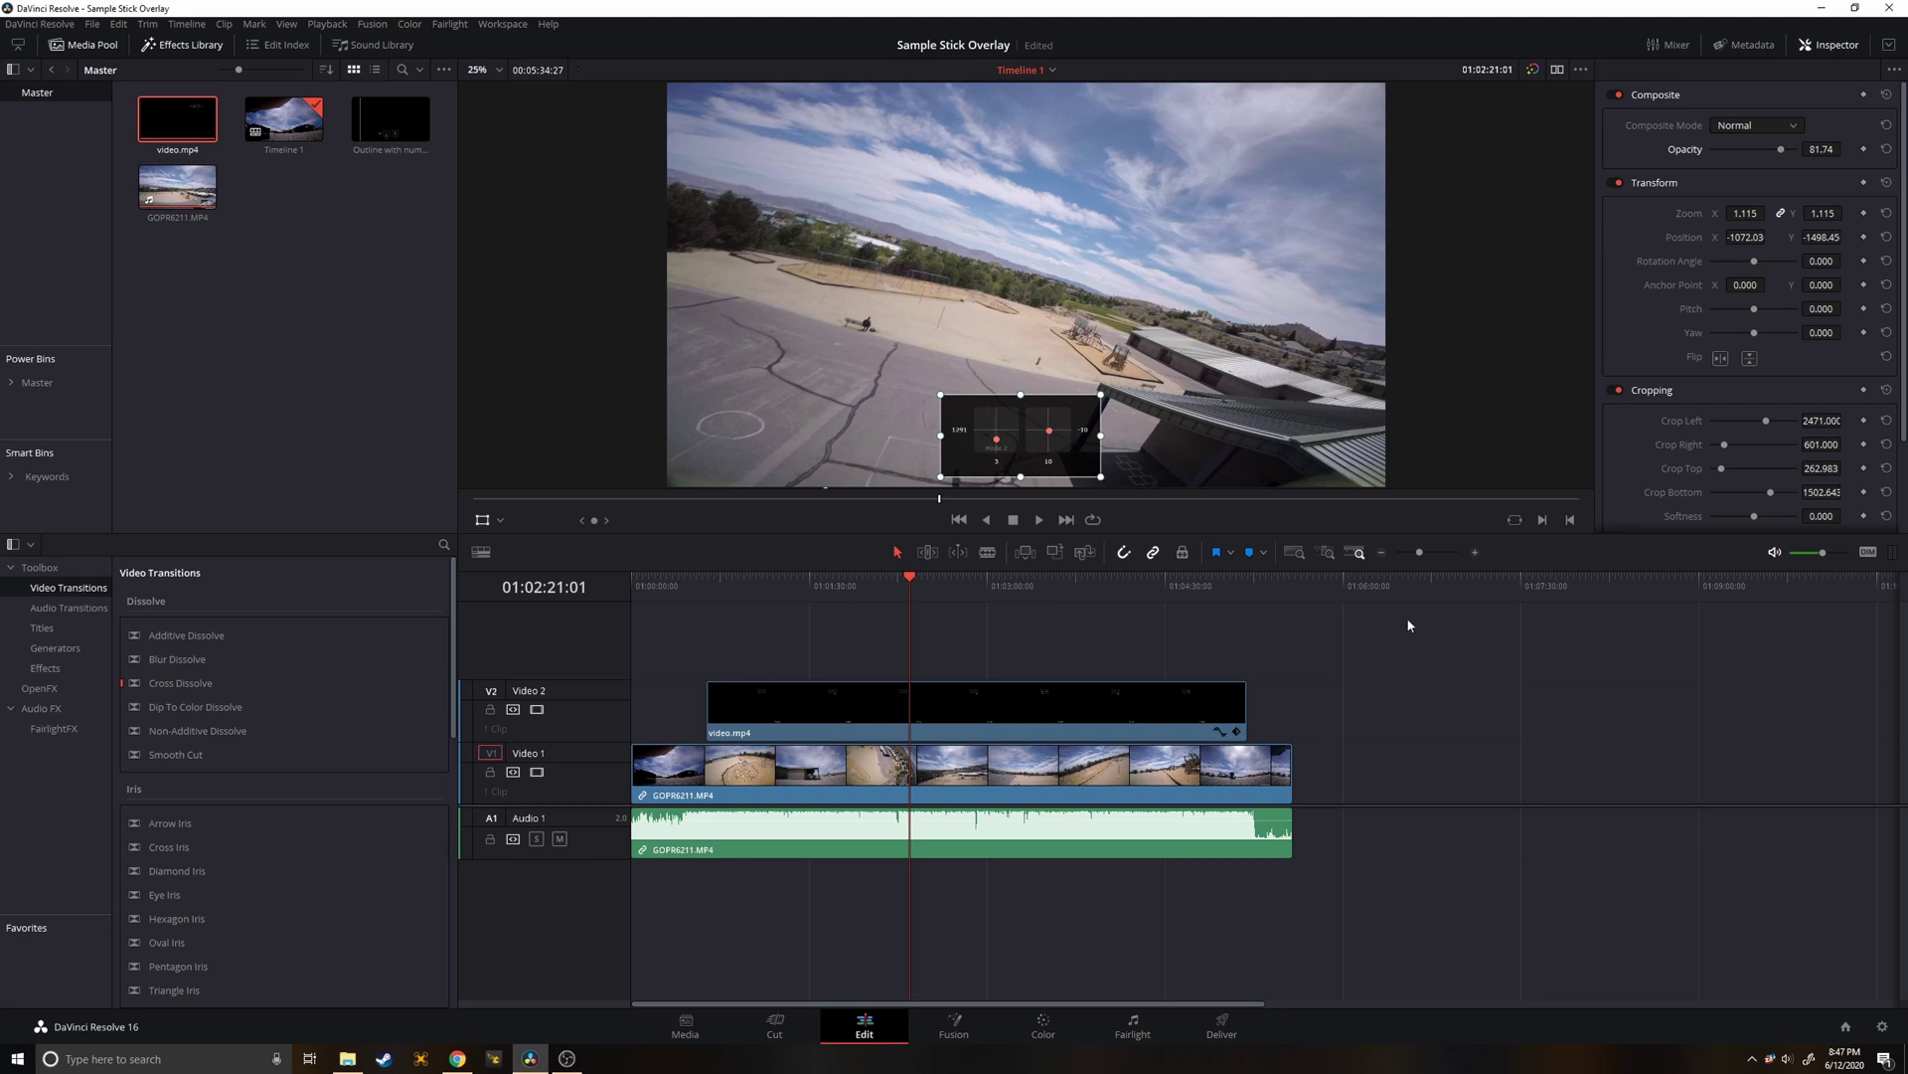
Check playback and slide the overlay clip slightly later on the timeline.
left_click(1251, 587)
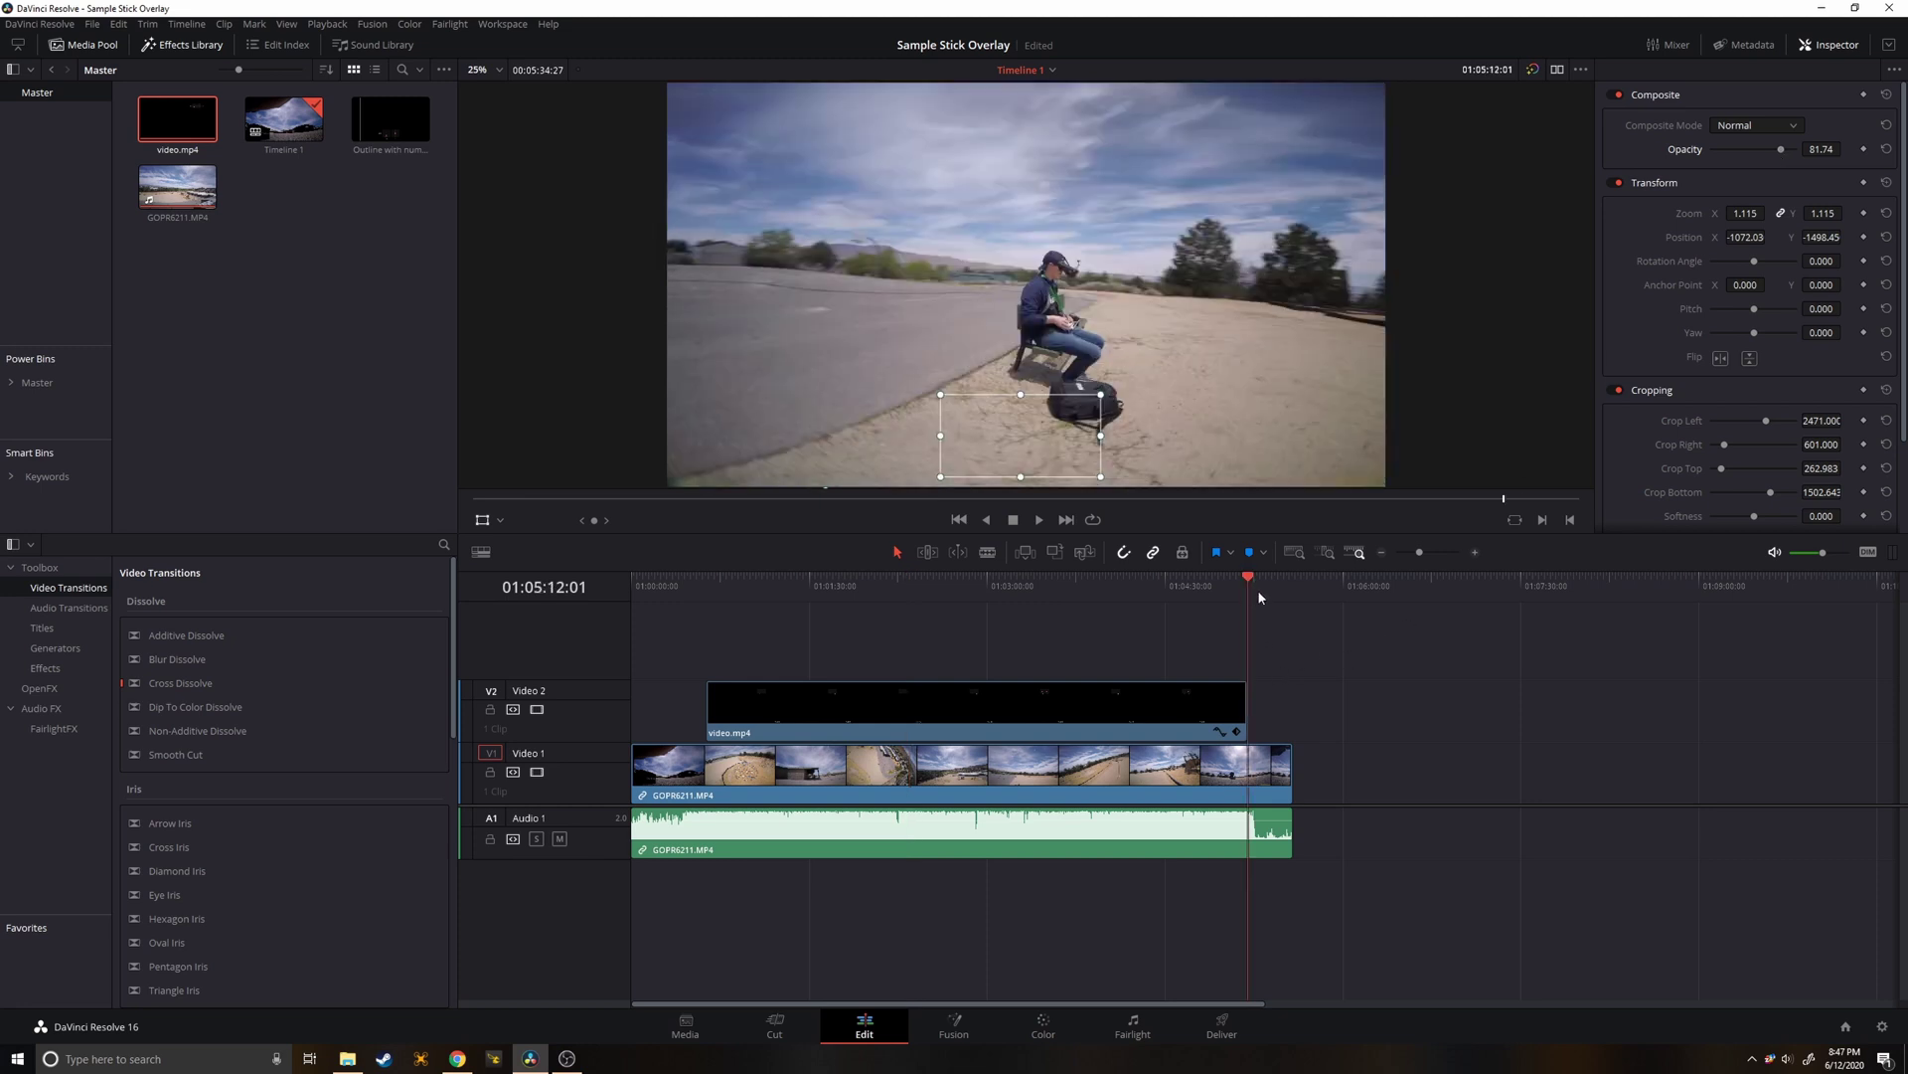
key("space")
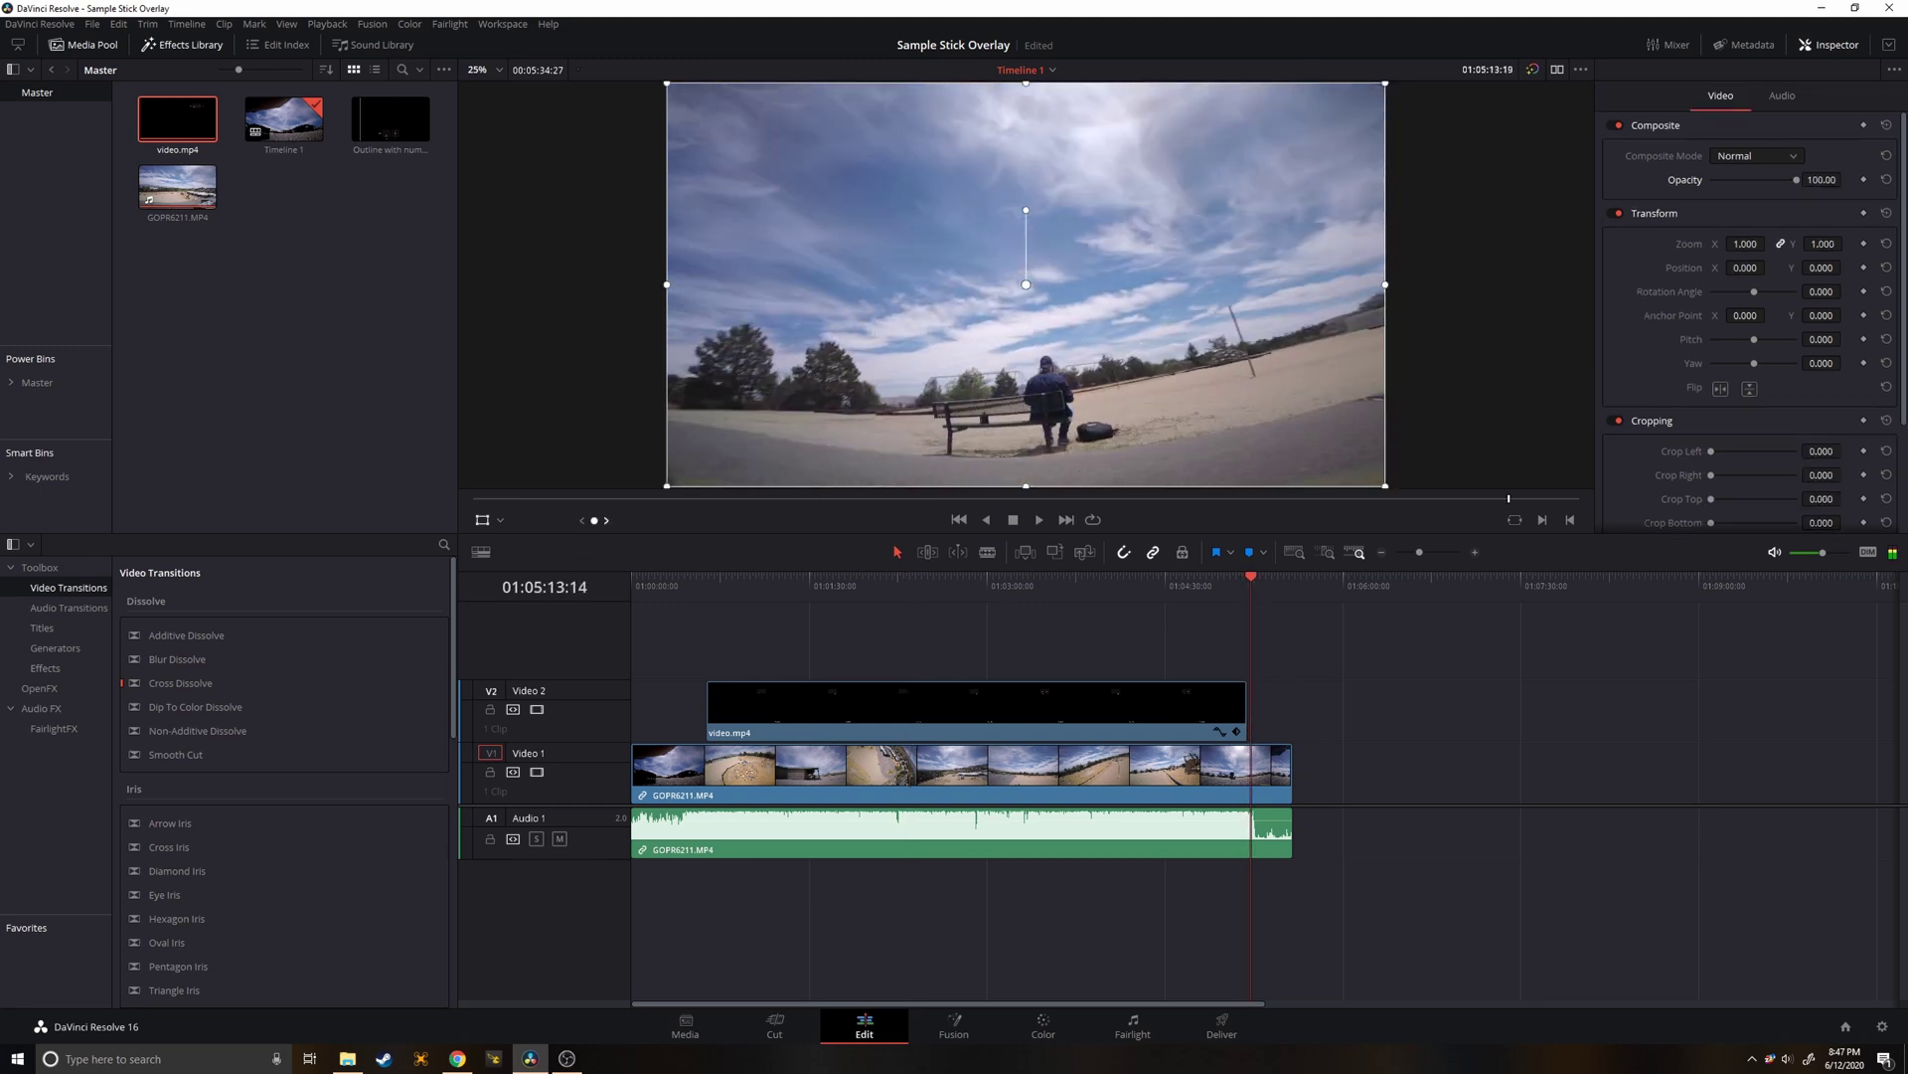
key("space")
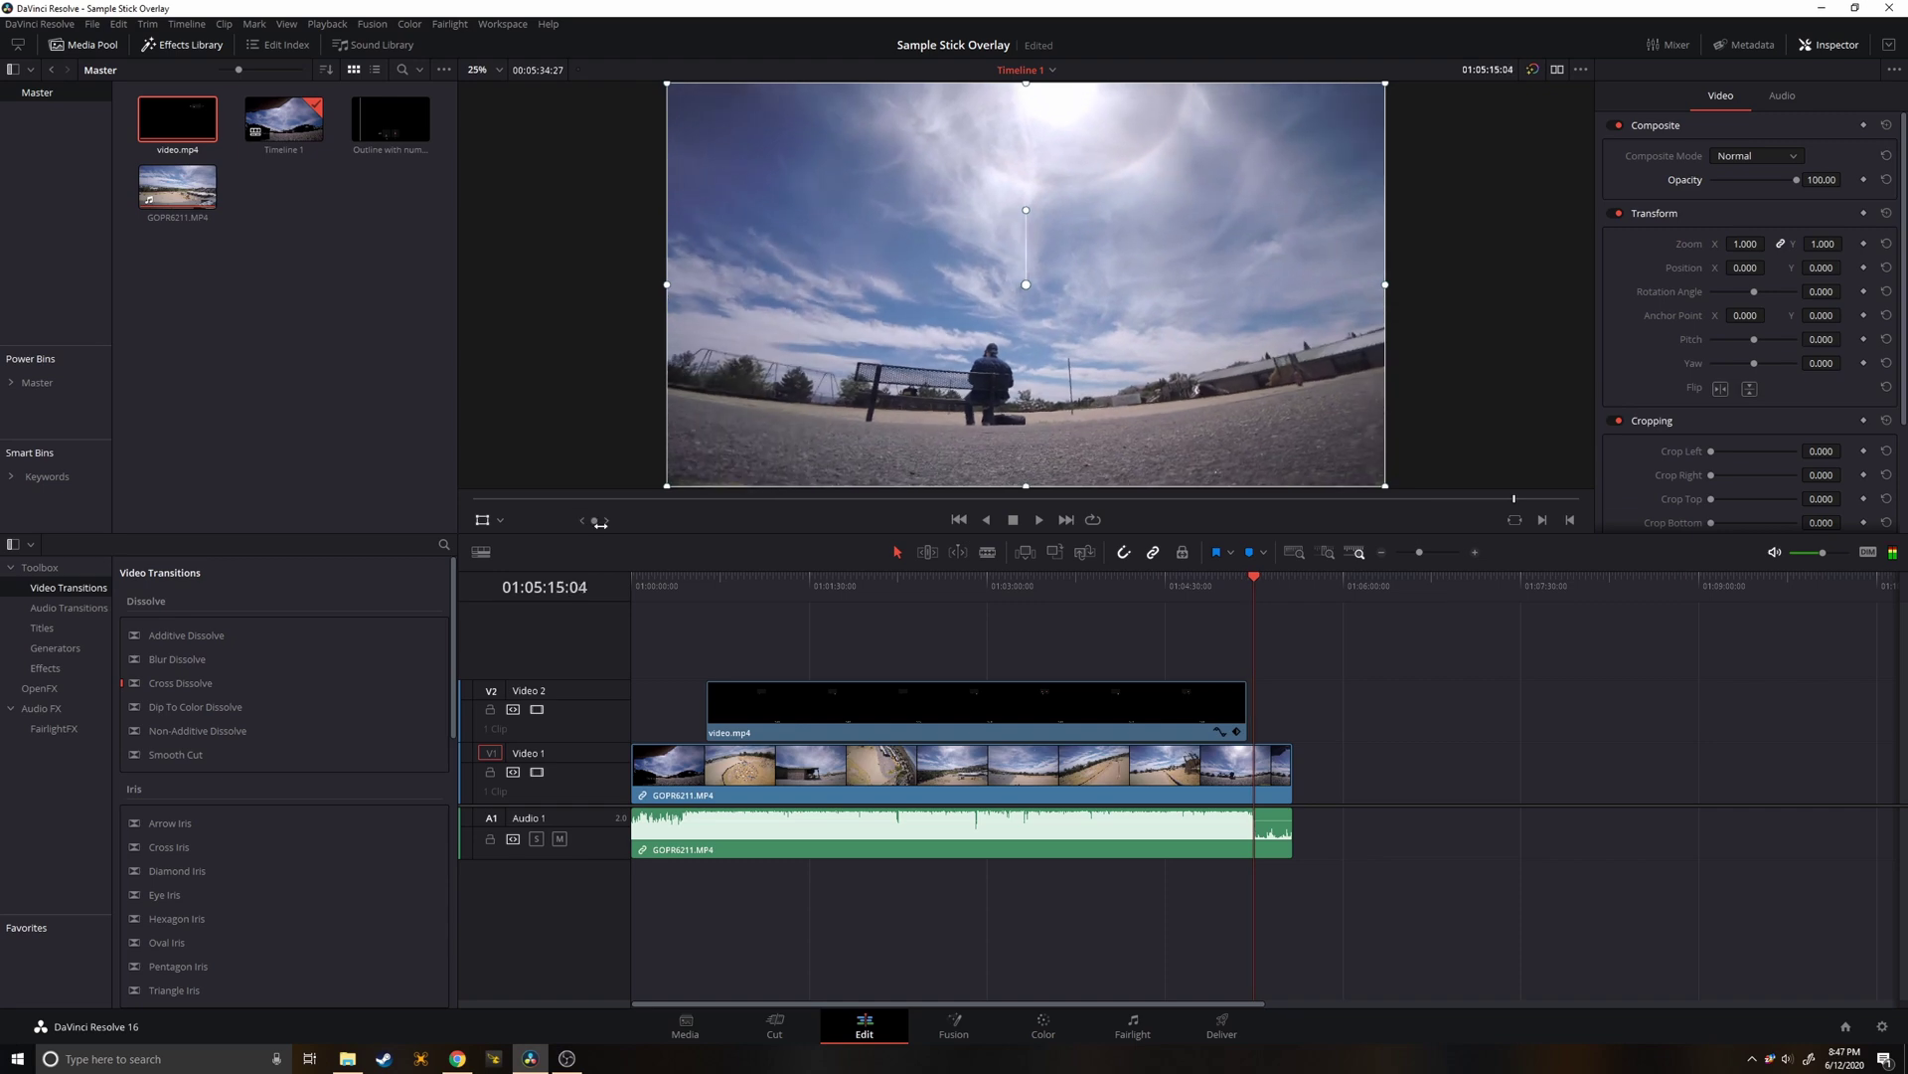
left_click_drag(1005, 701, 1011, 702)
left_click(1006, 595)
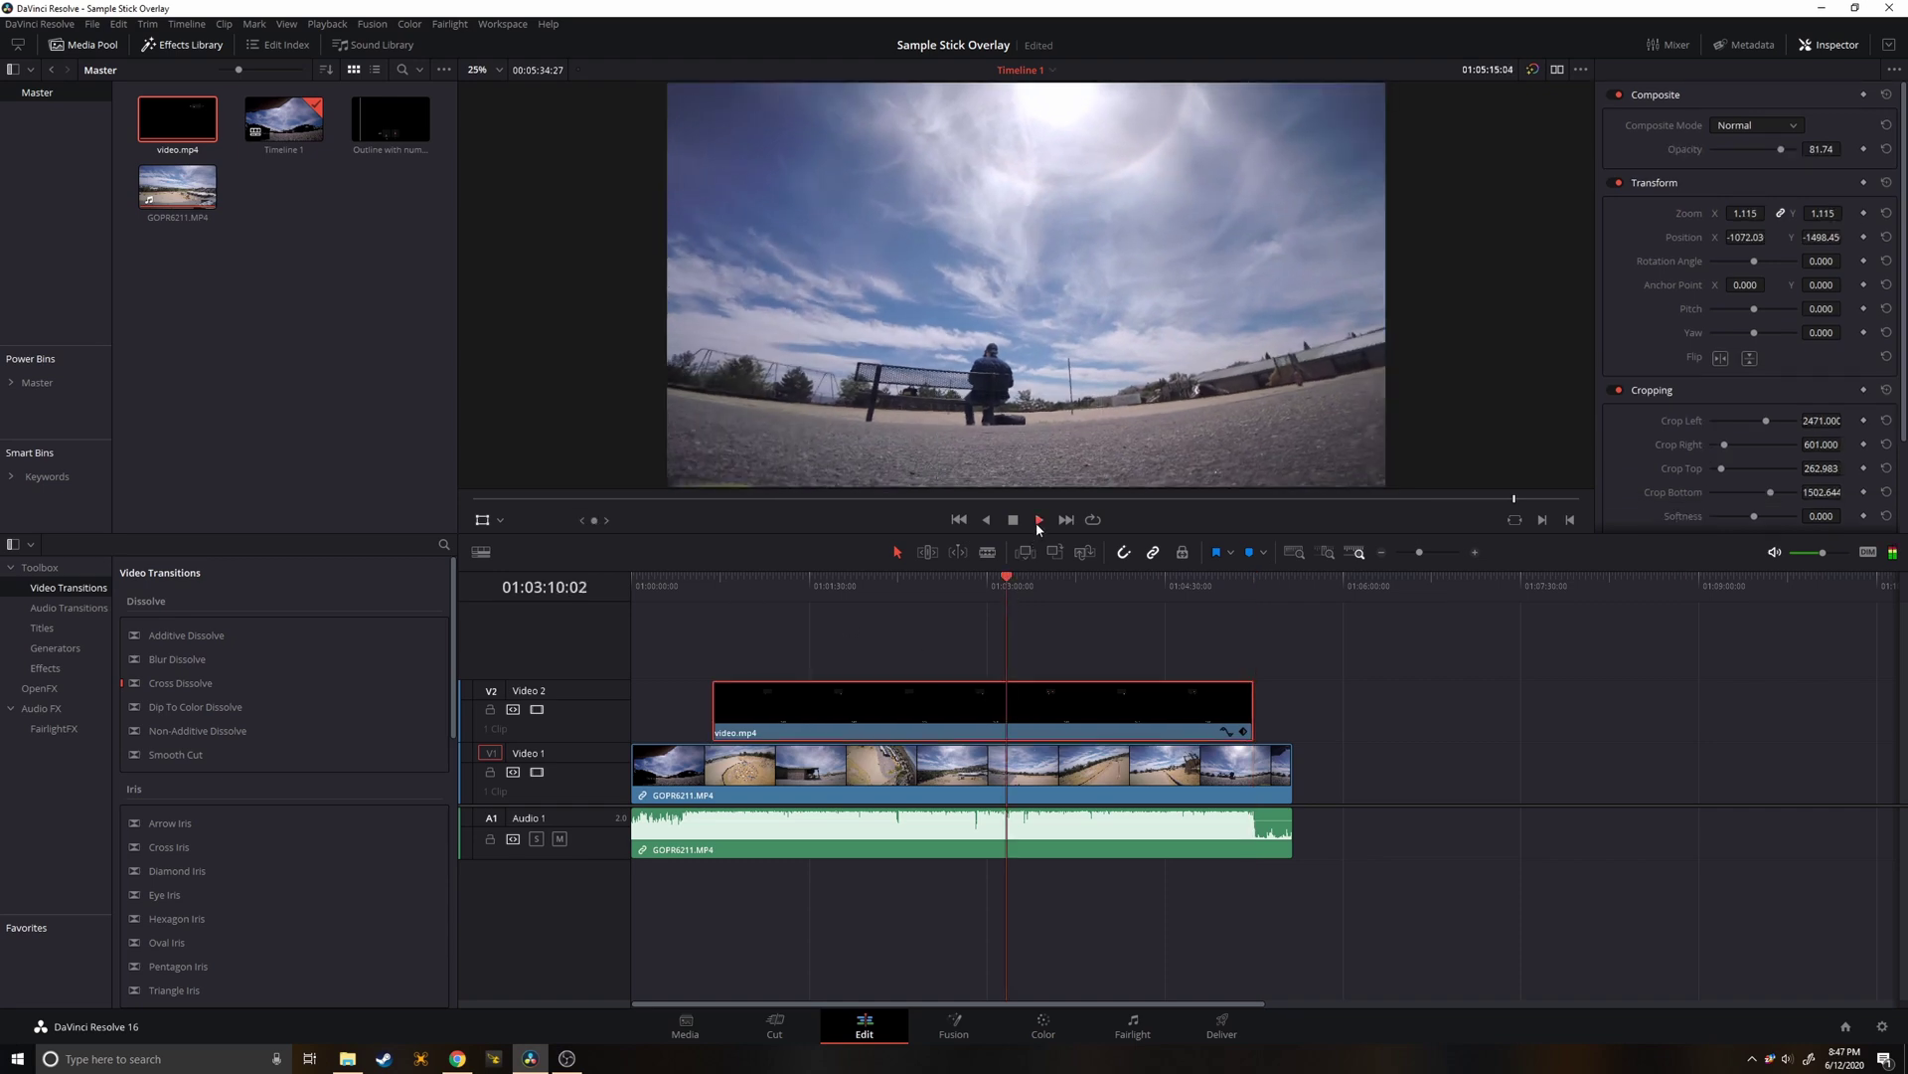
Play back the footage with its overlay, stop, and switch to the Color page.
left_click(1038, 520)
left_click(1014, 520)
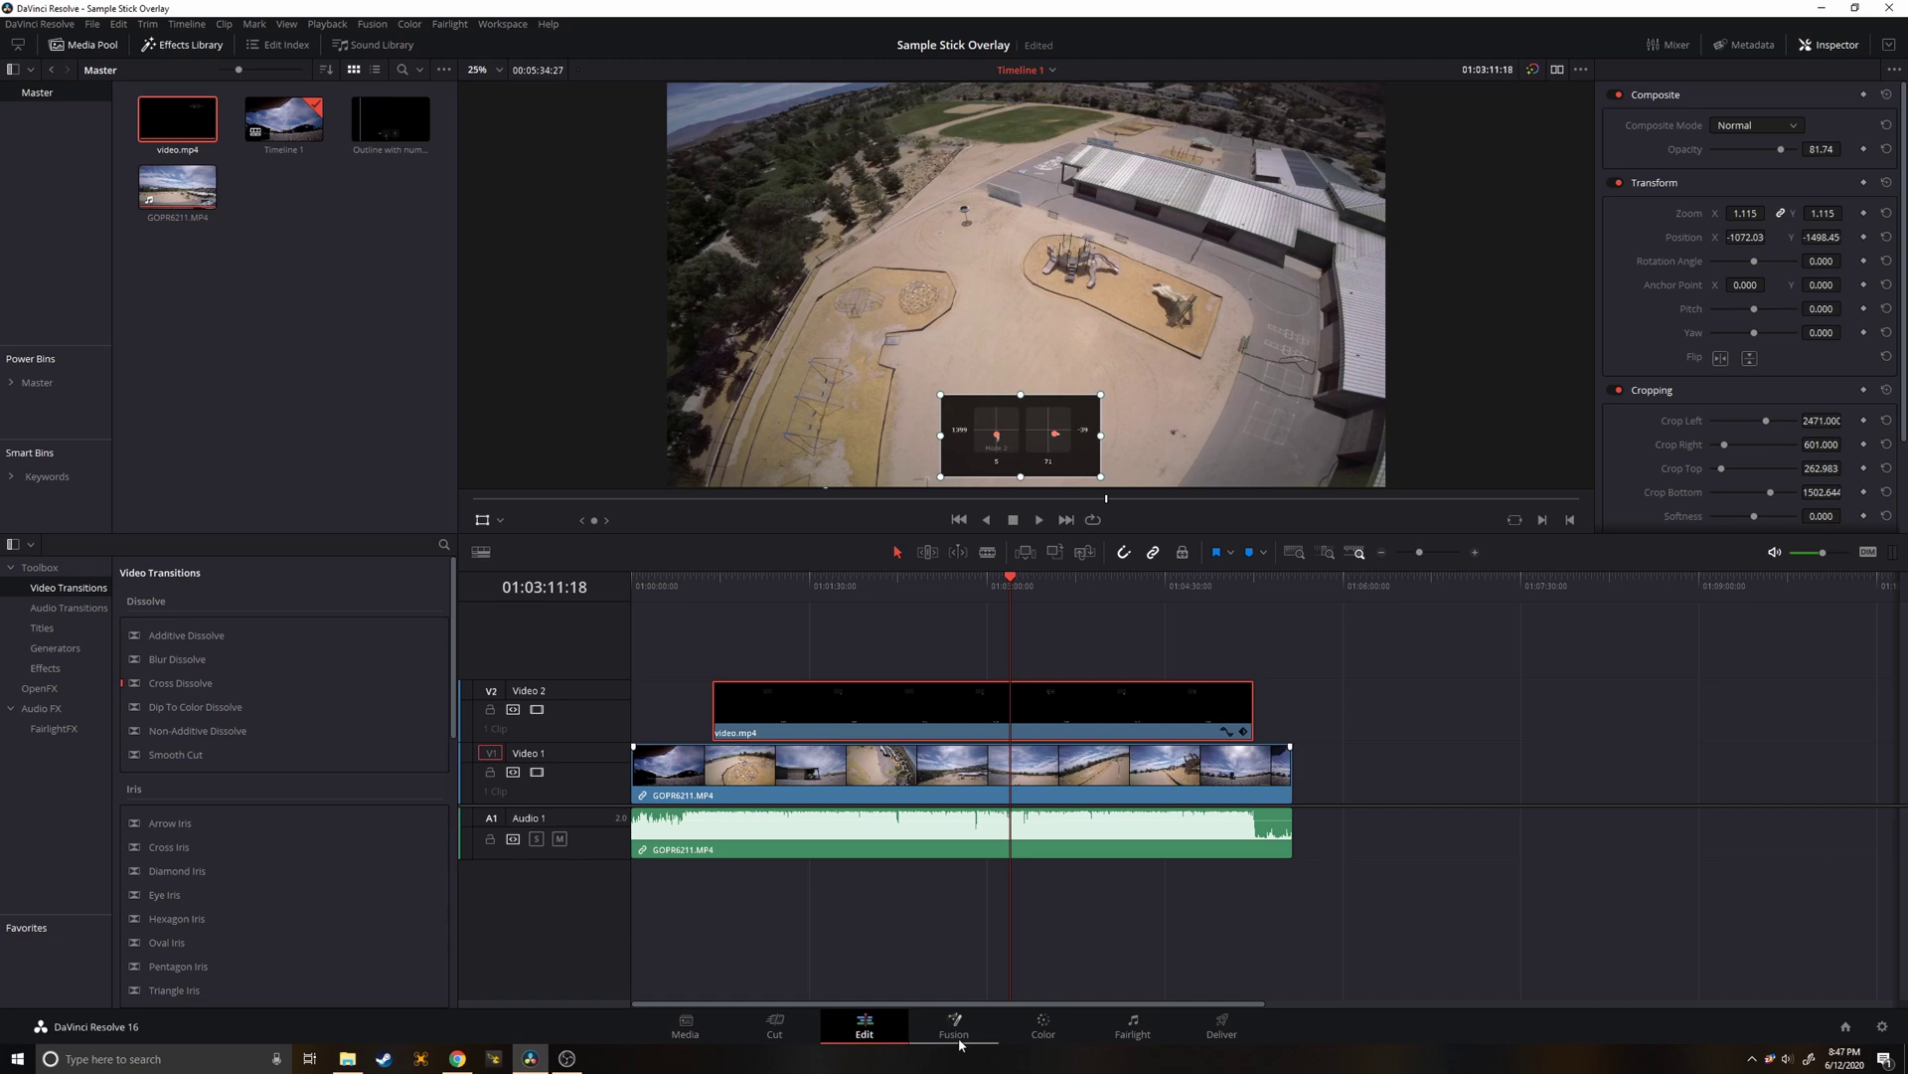
left_click(1043, 1029)
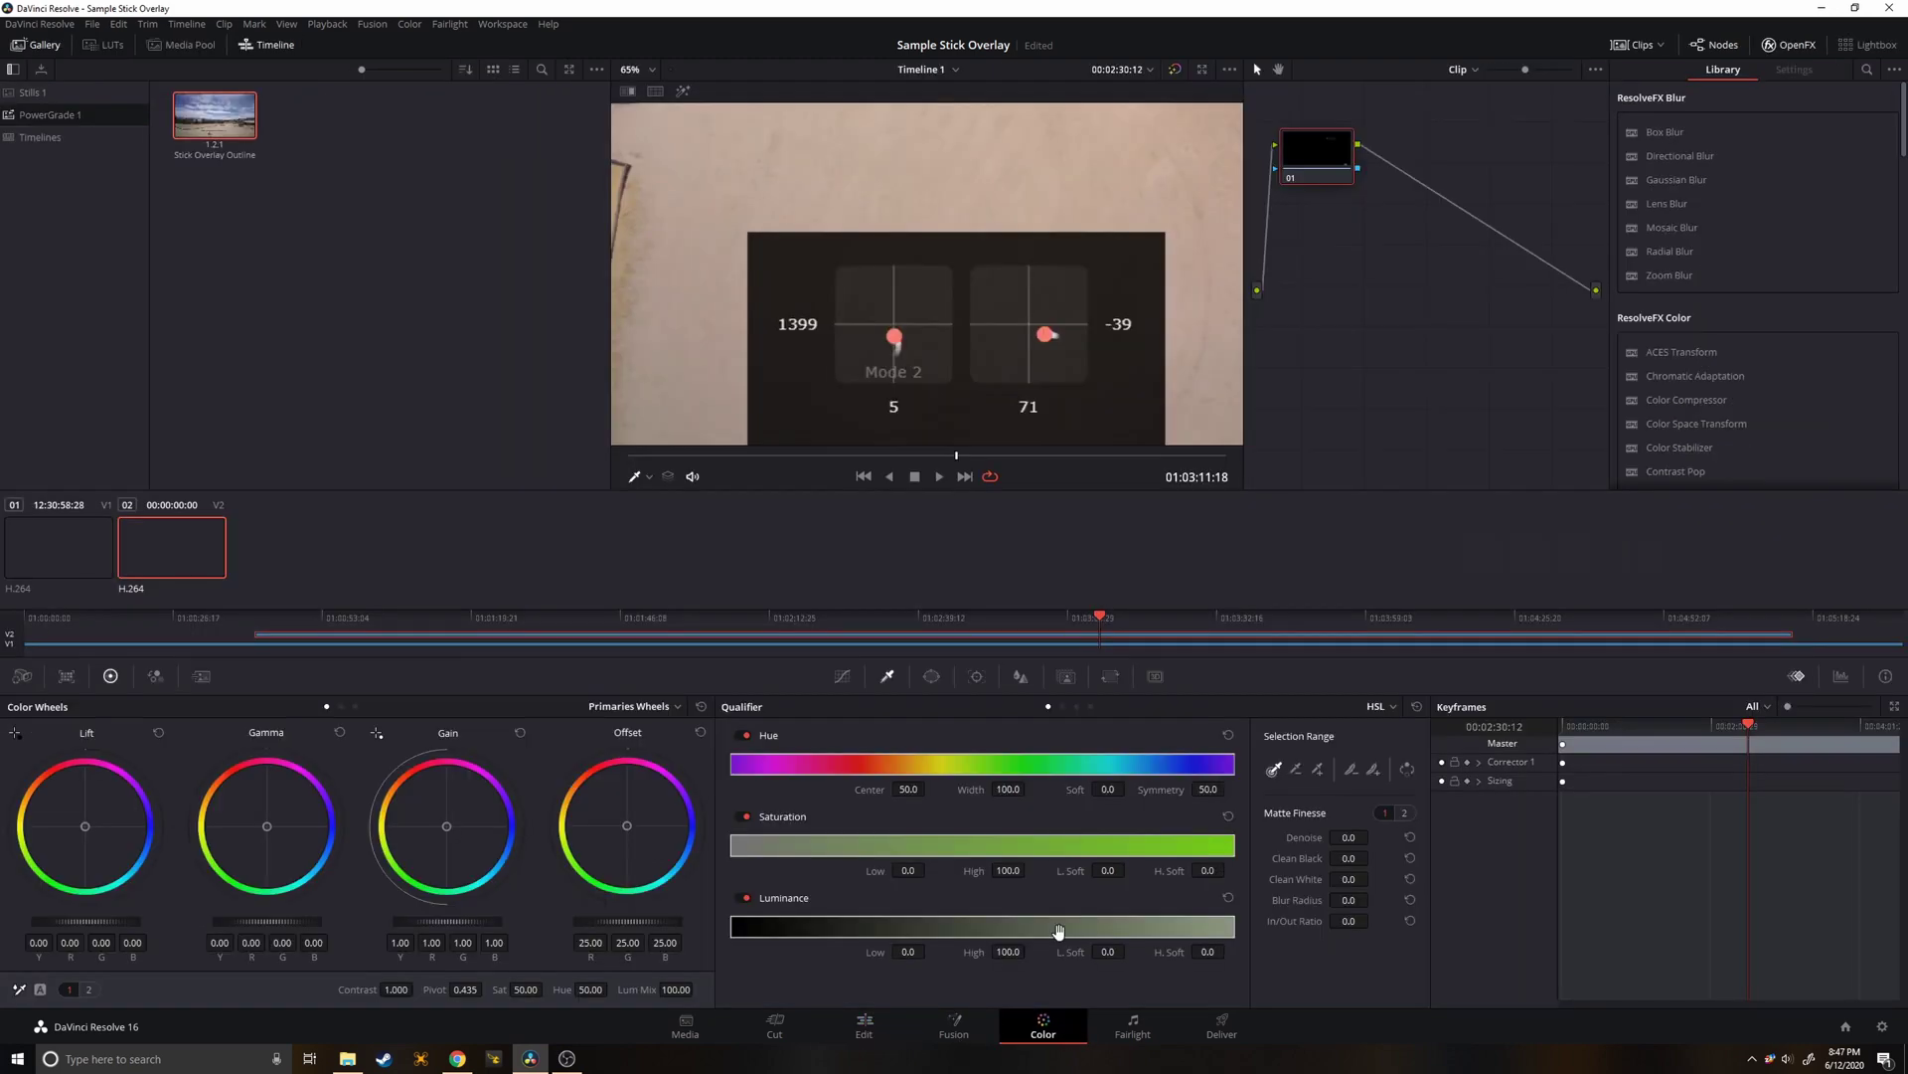
Add an alpha output to the overlay node and sample its dark background with the qualifier.
scroll(937, 341, "down", 3)
scroll(937, 341, "up", 2)
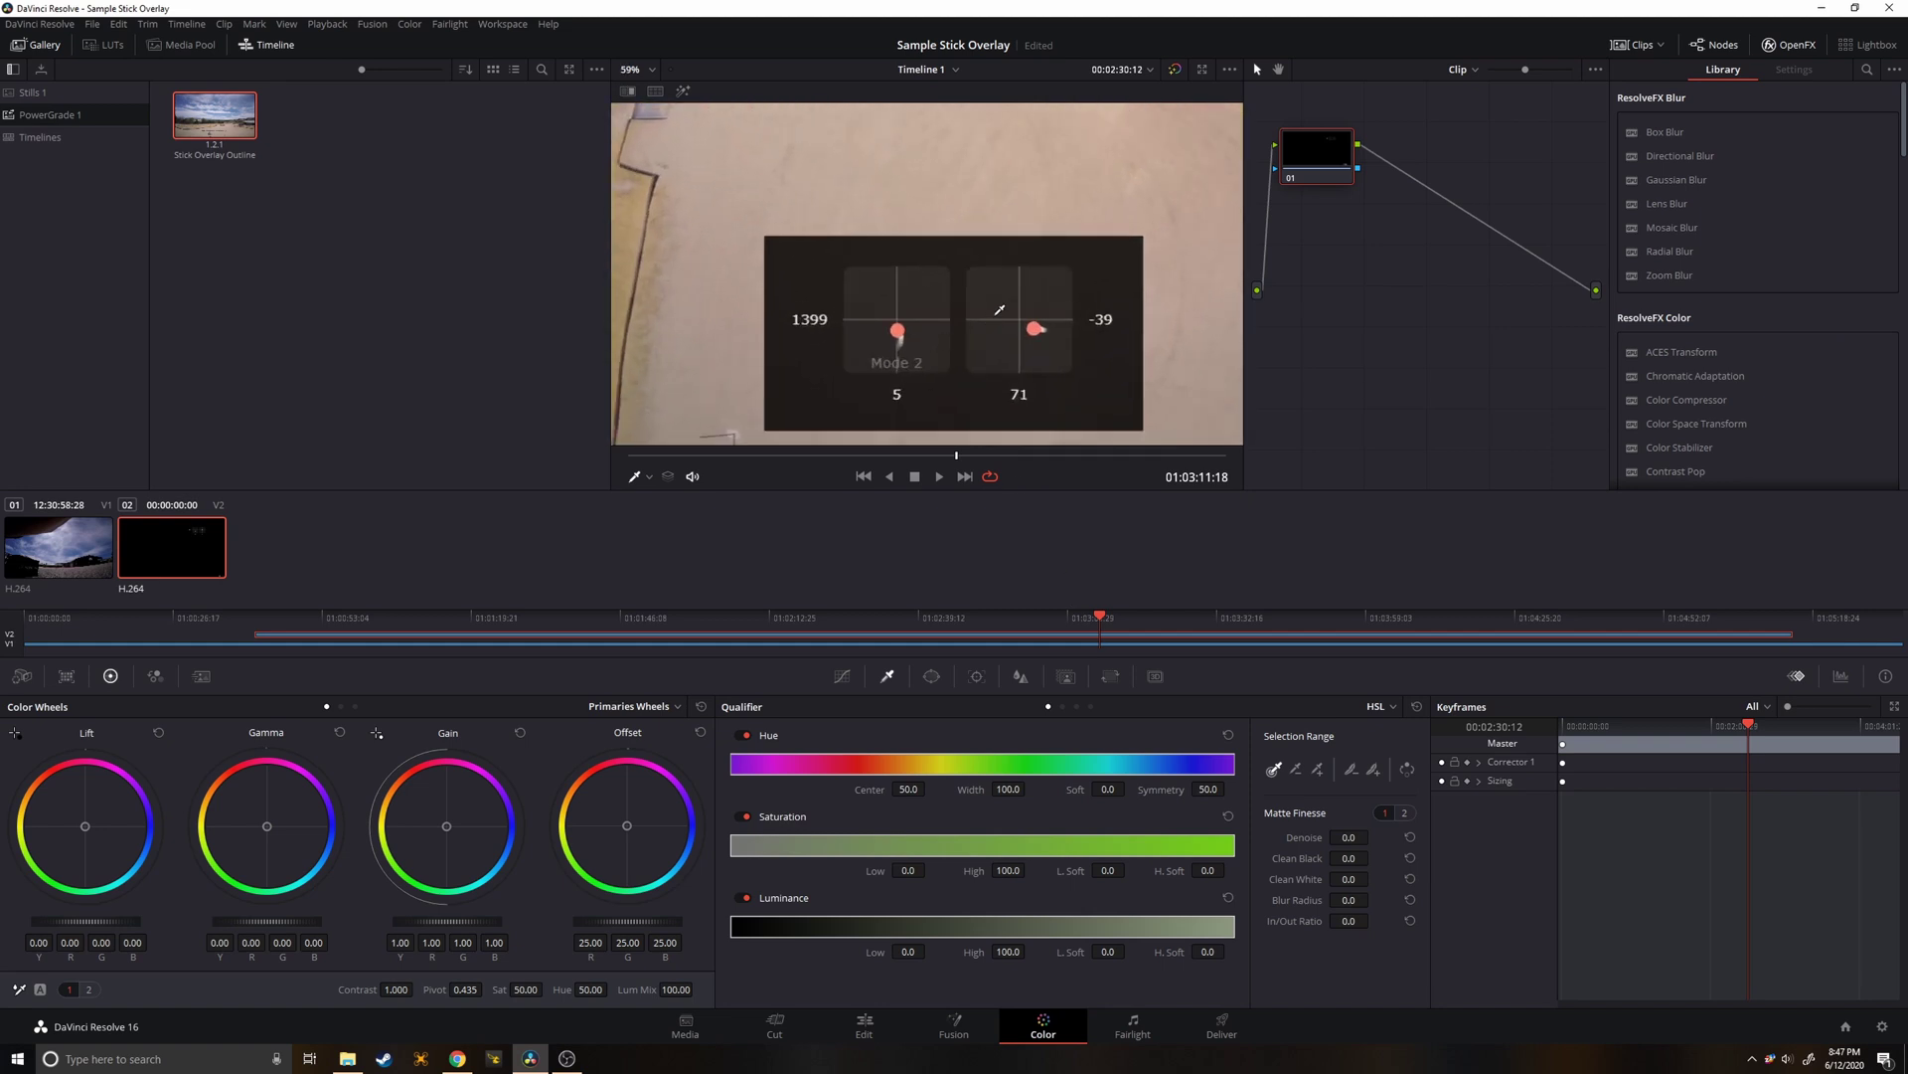
right_click(1518, 323)
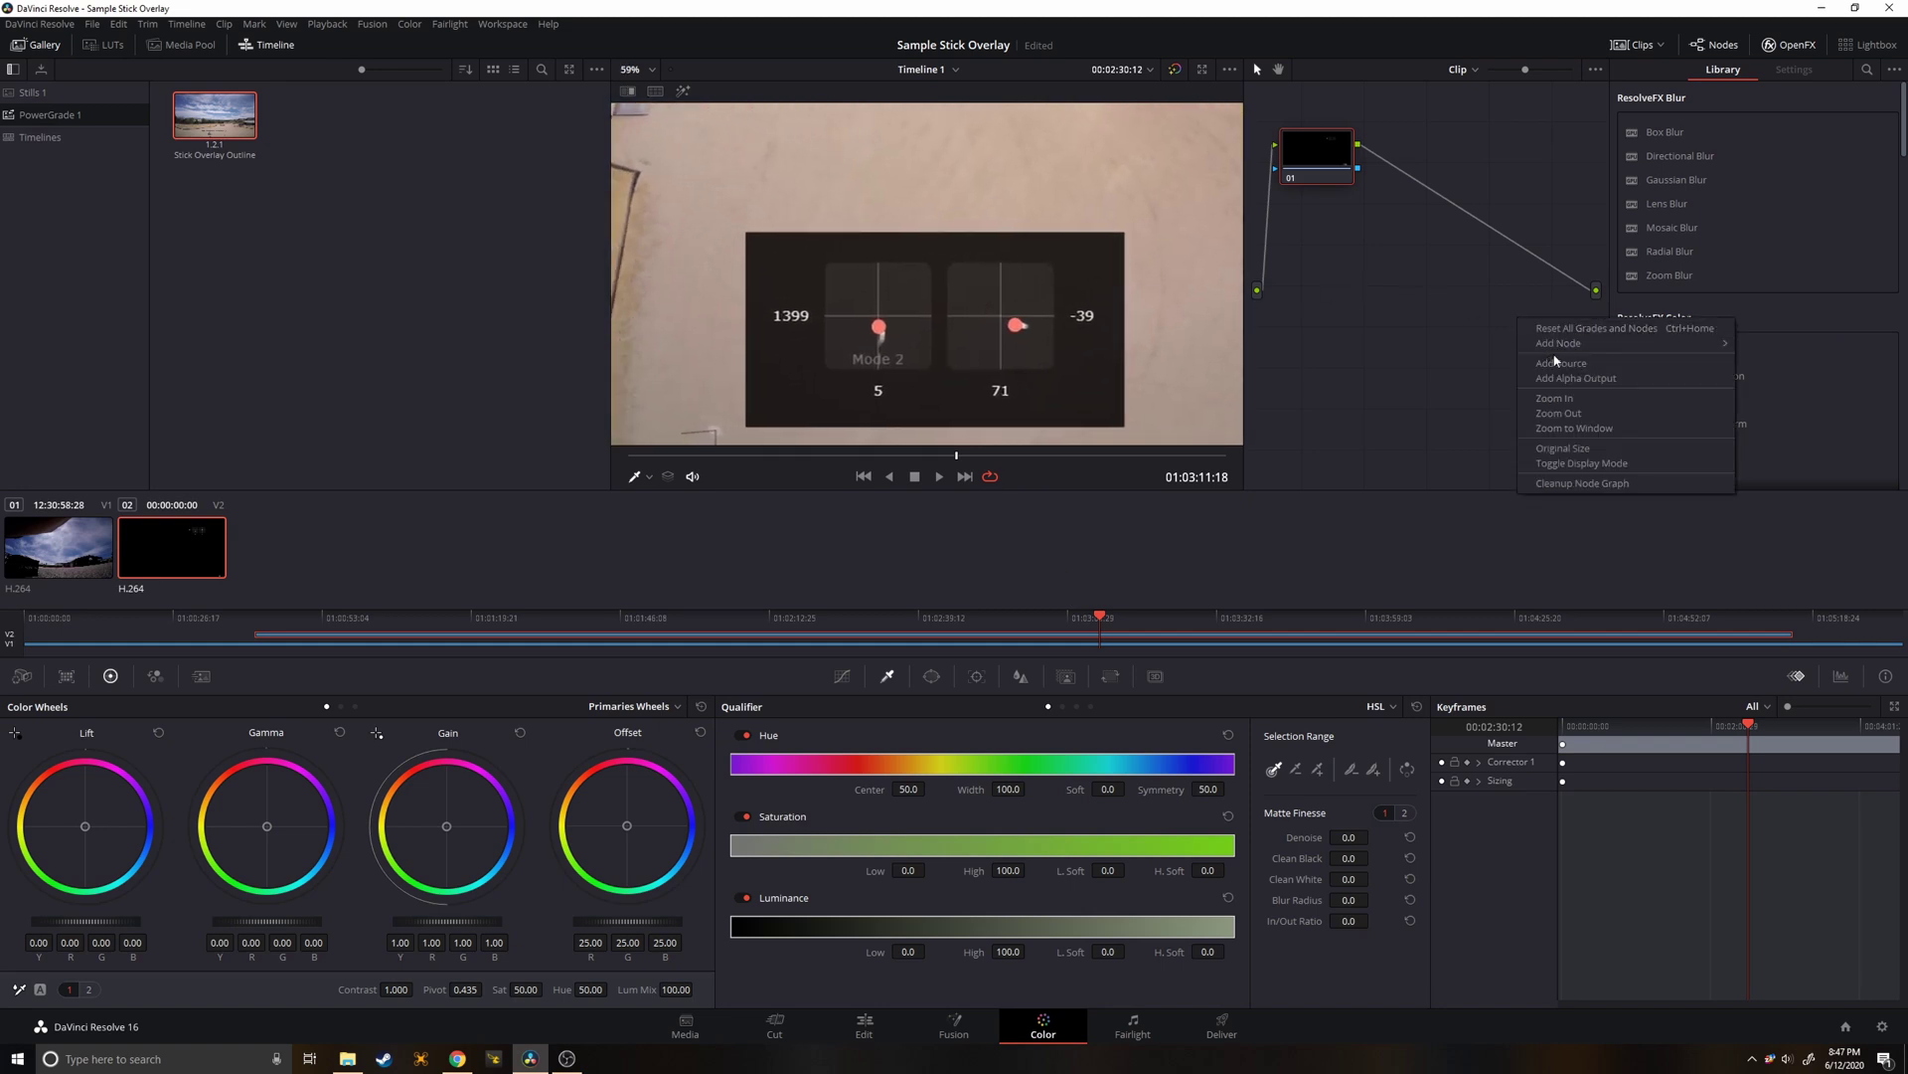
left_click(1571, 378)
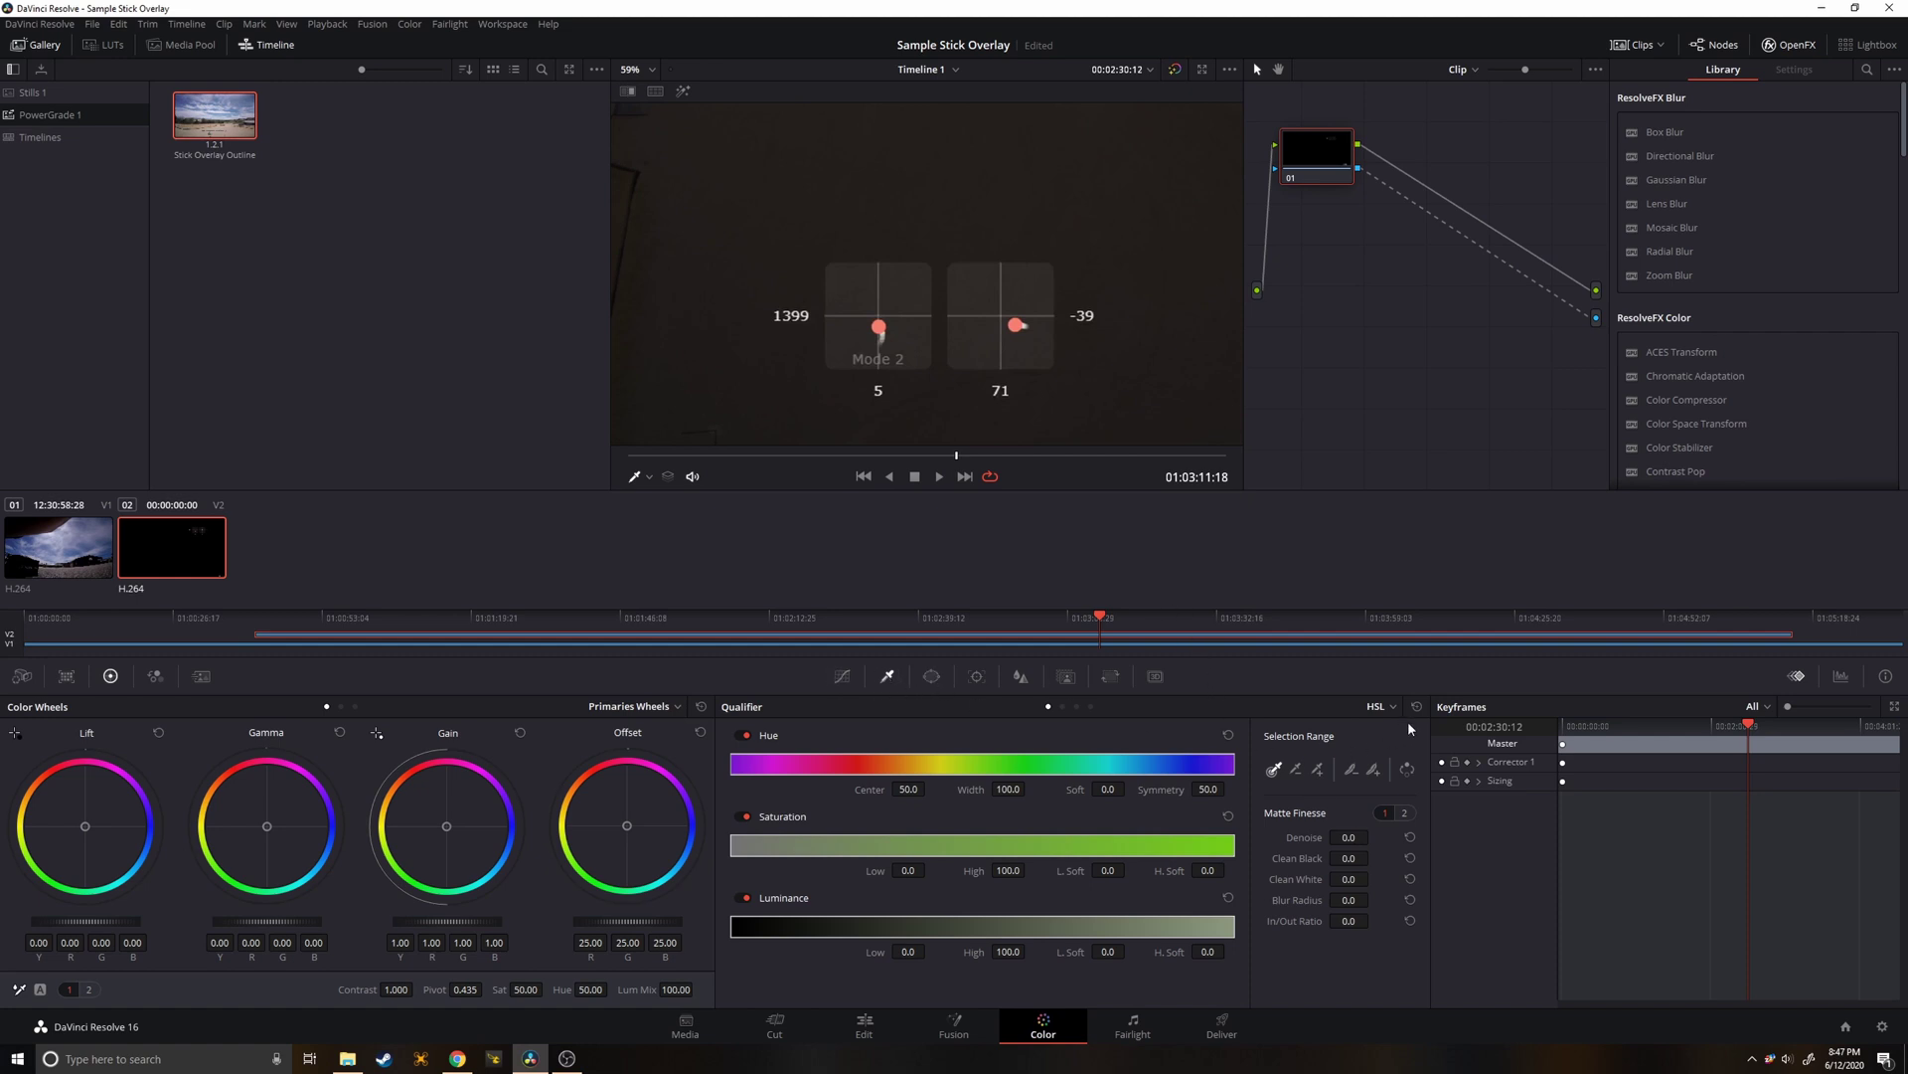
left_click(1150, 263)
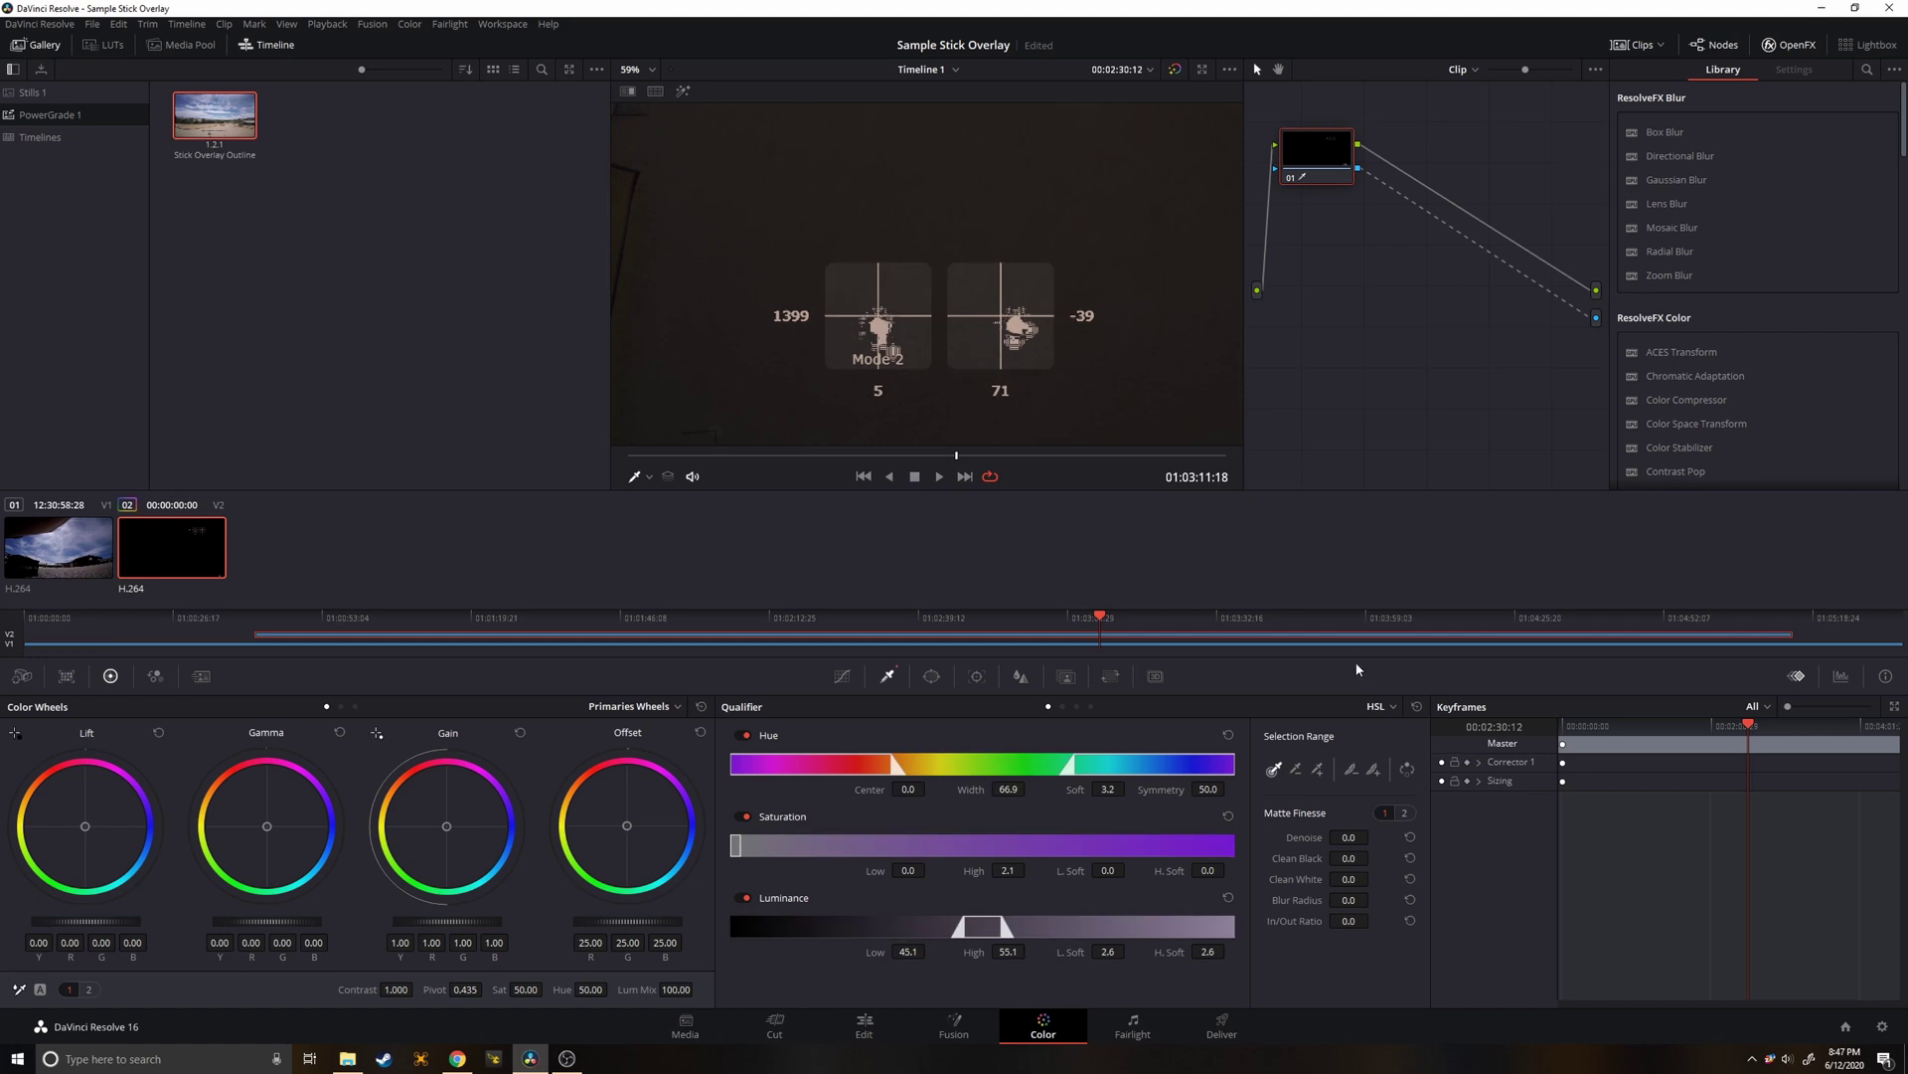
Invert the key and refine the matte with Denoise, Clean Black/White and Blur Radius.
left_click(1408, 773)
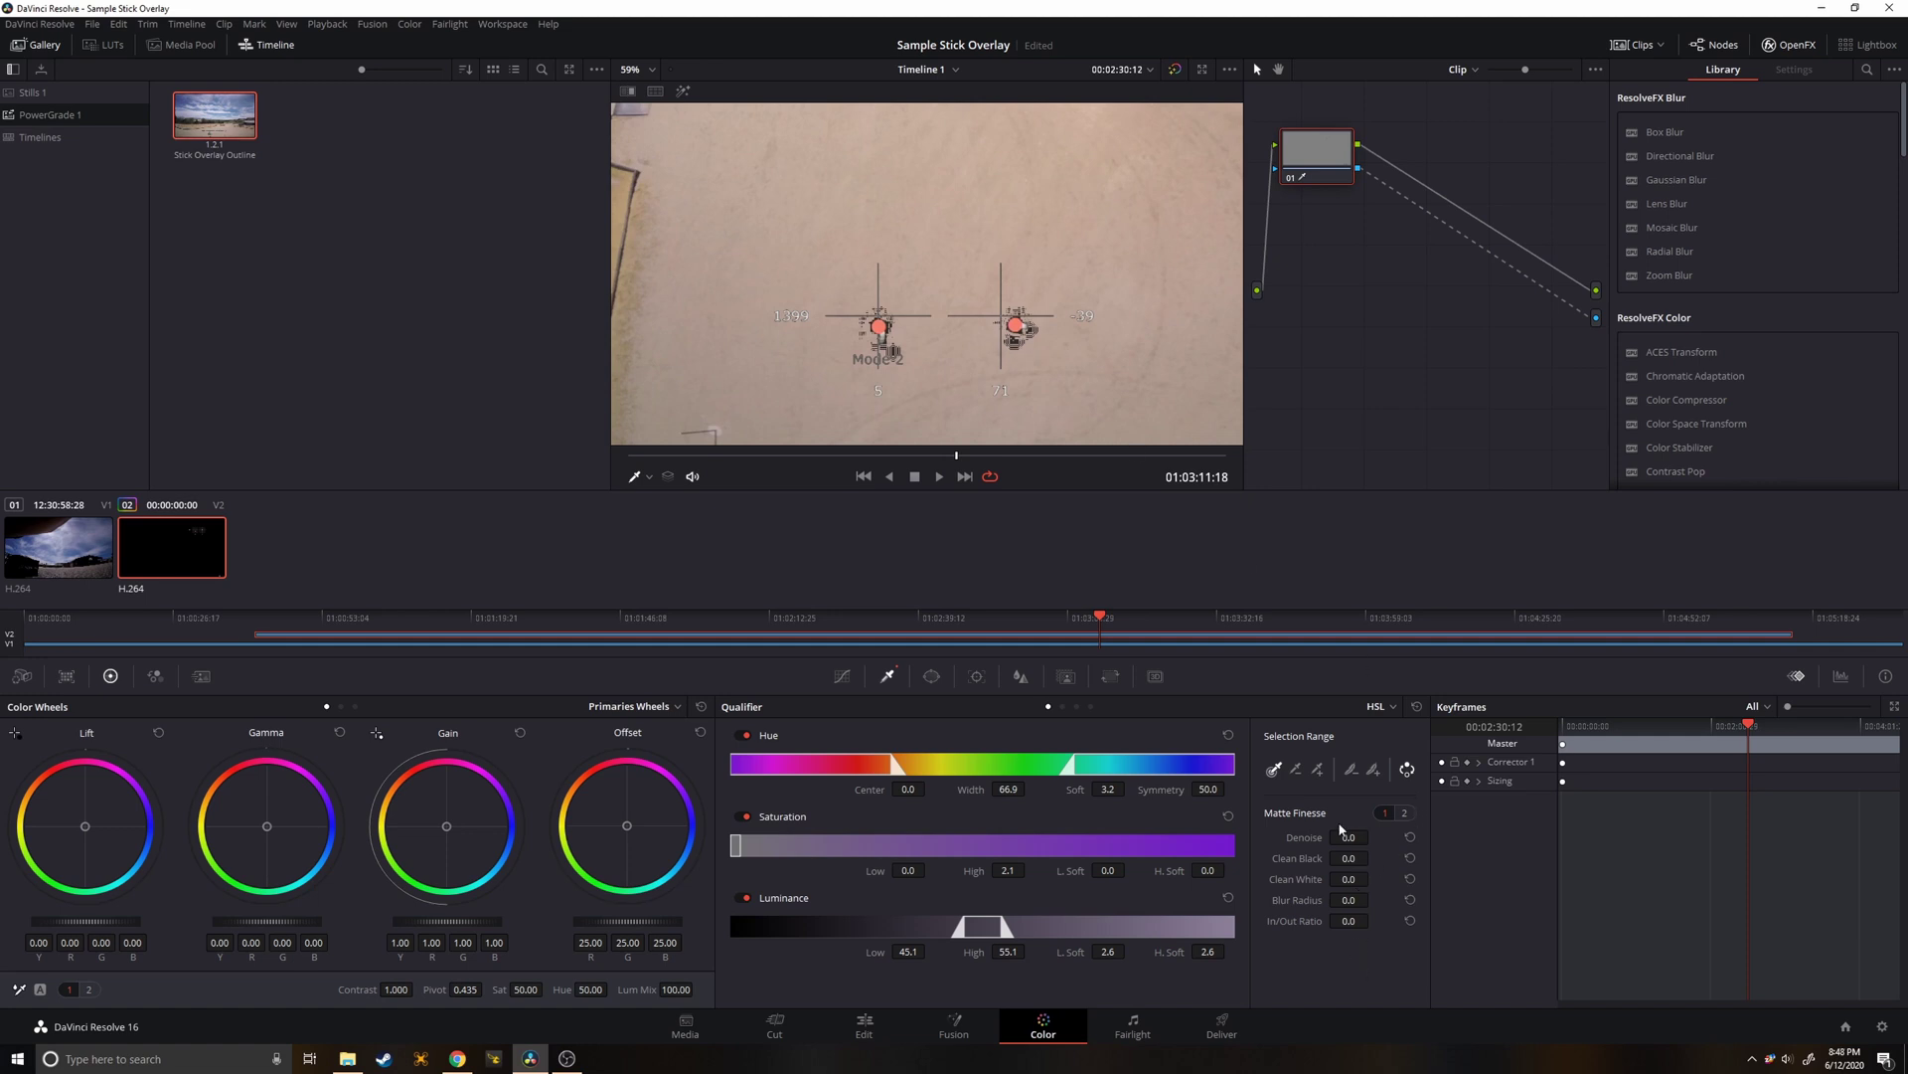
left_click_drag(1372, 837, 1373, 858)
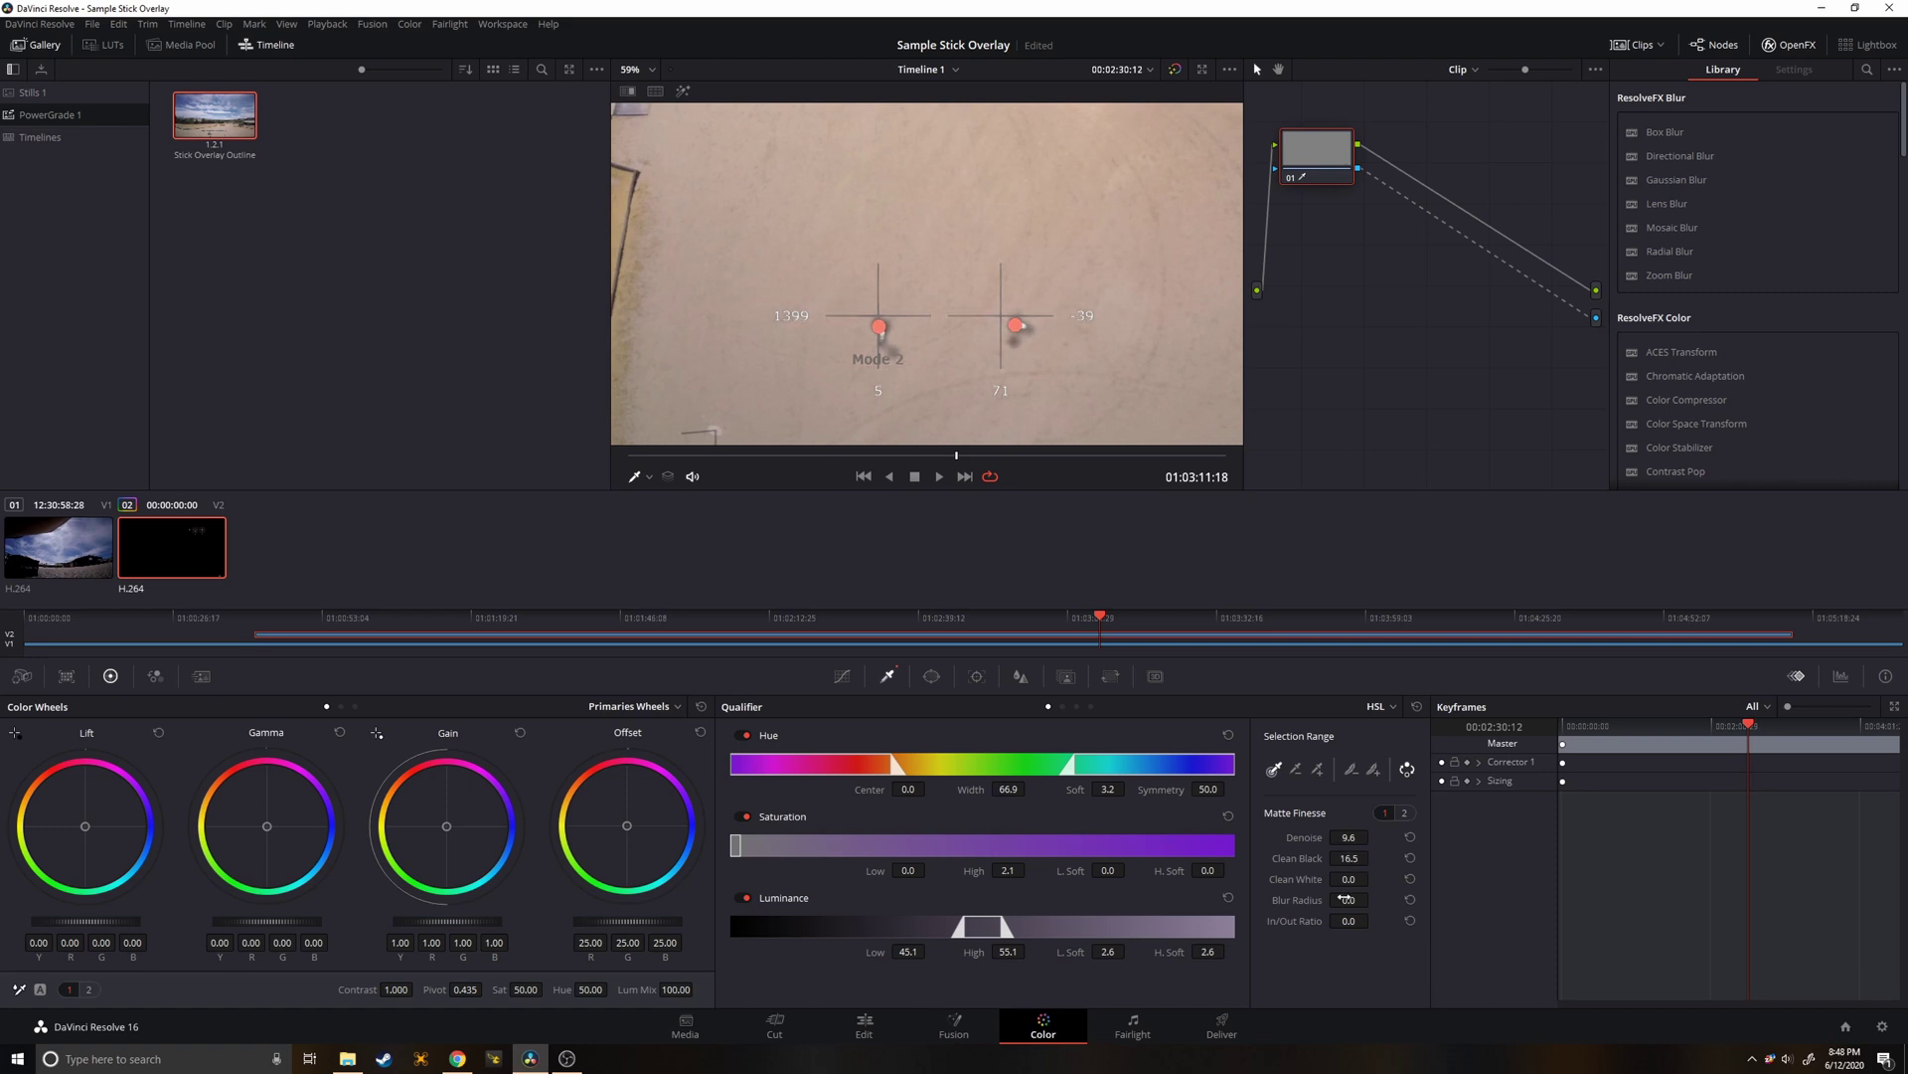
left_click_drag(1373, 878, 1374, 857)
mouse_move(1373, 920)
left_mouse_down()
mouse_move(1372, 900)
mouse_move(1373, 921)
left_mouse_up()
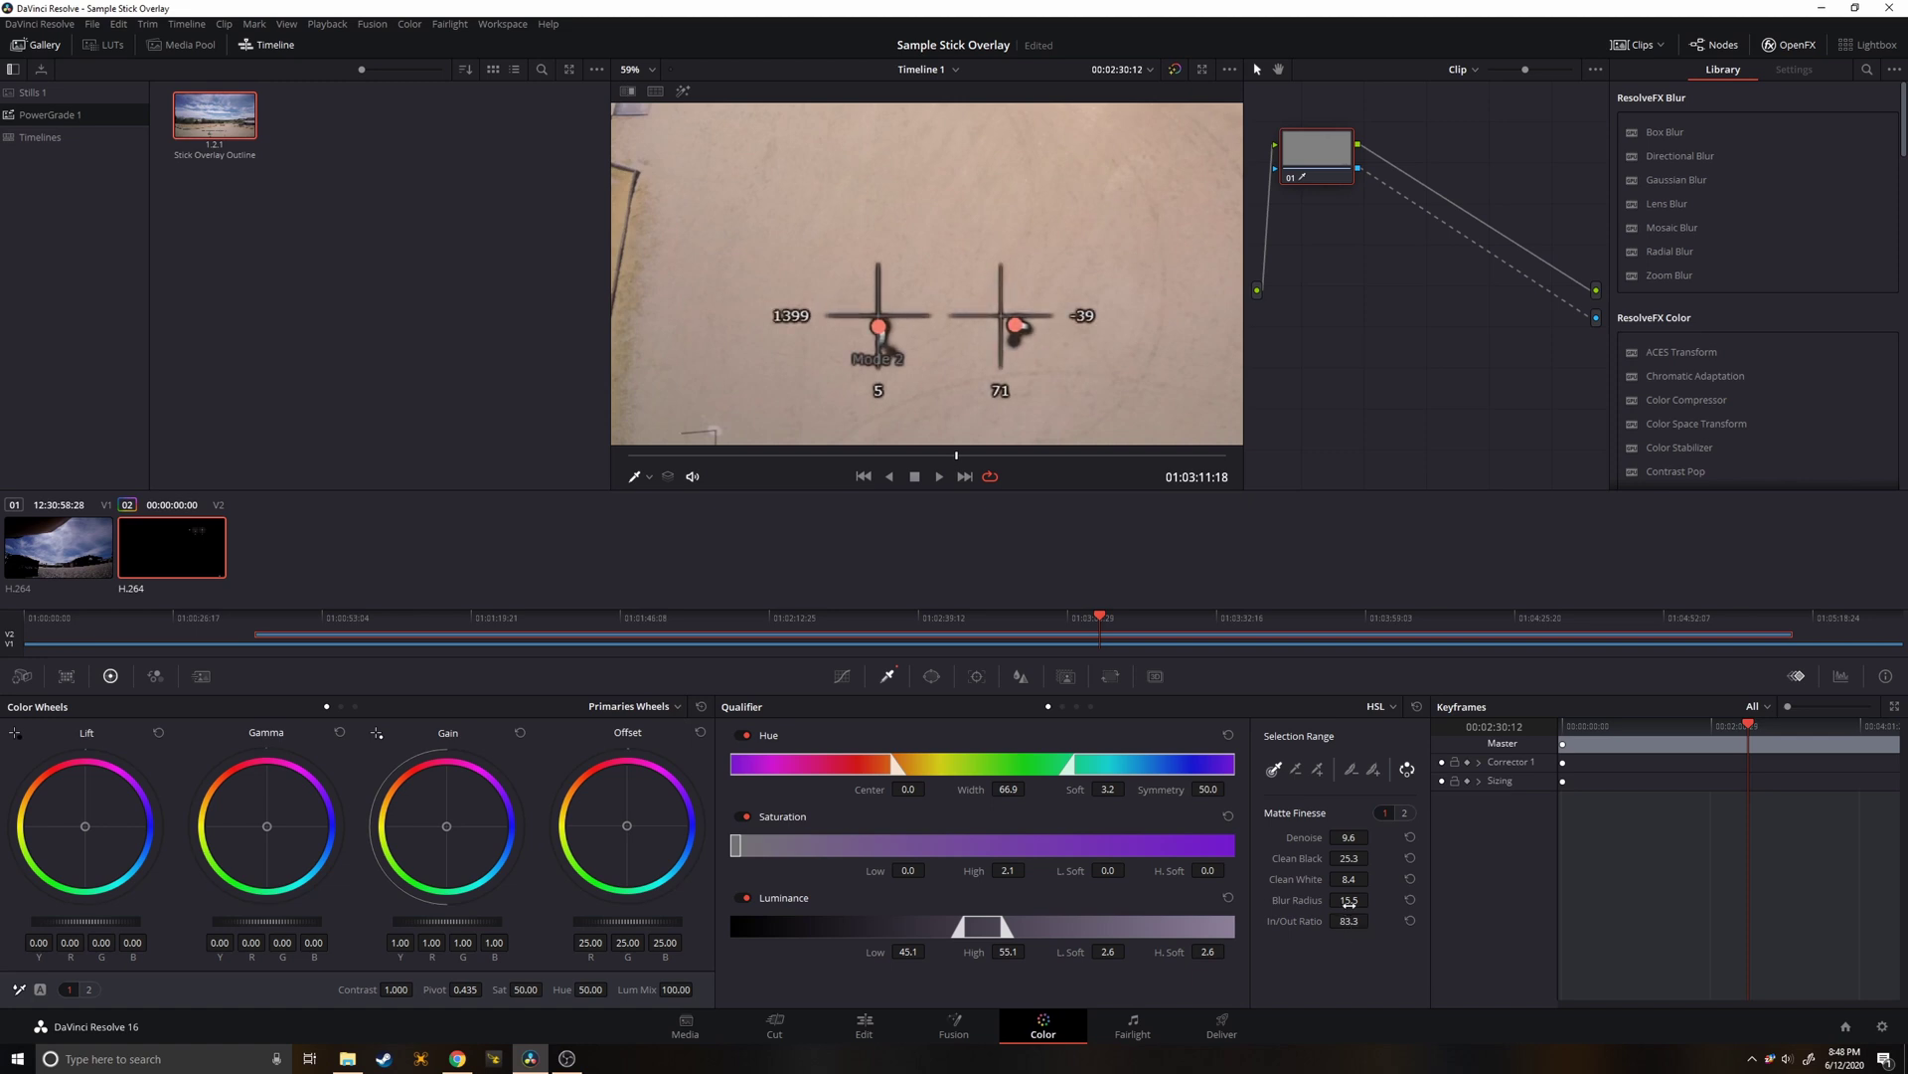
After a playback check, push more background out and raise Hue to 75.60 for purple dots.
left_click(940, 477)
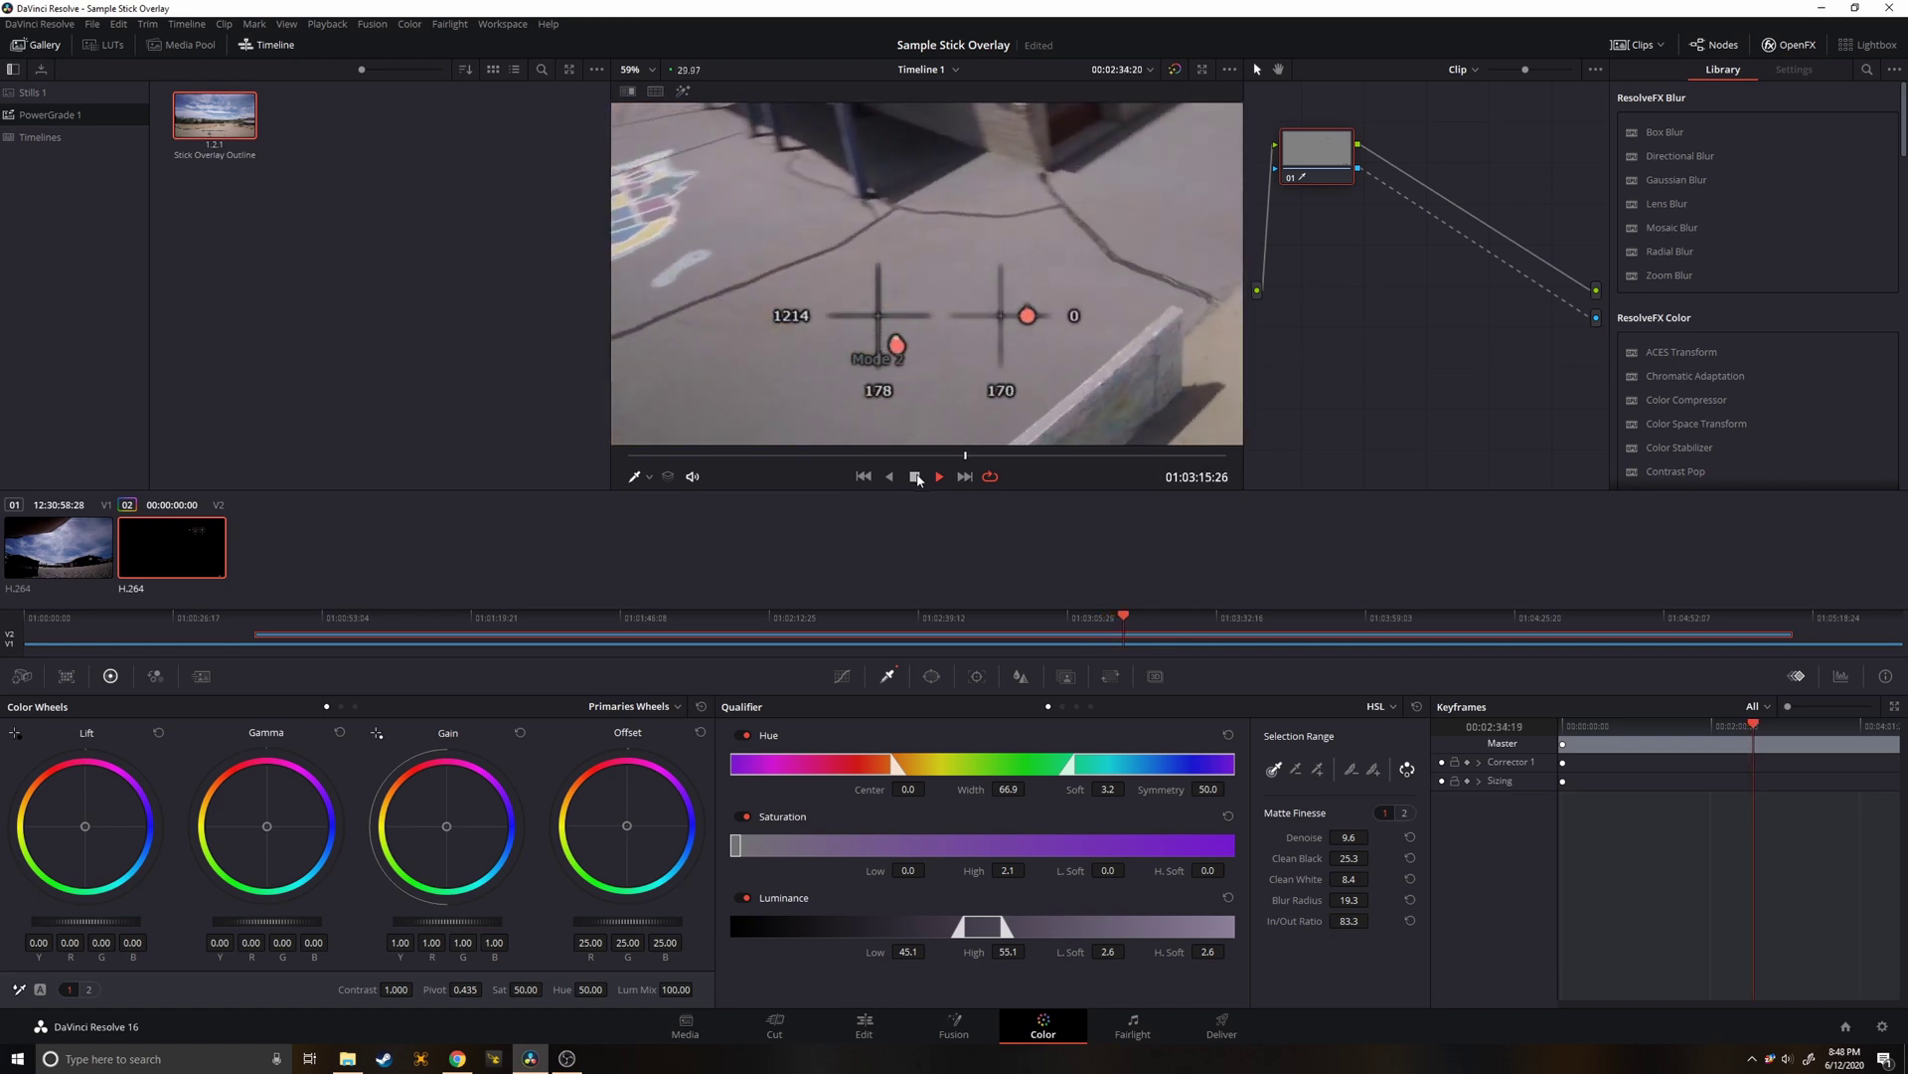
key("space")
left_click_drag(1349, 859, 1373, 837)
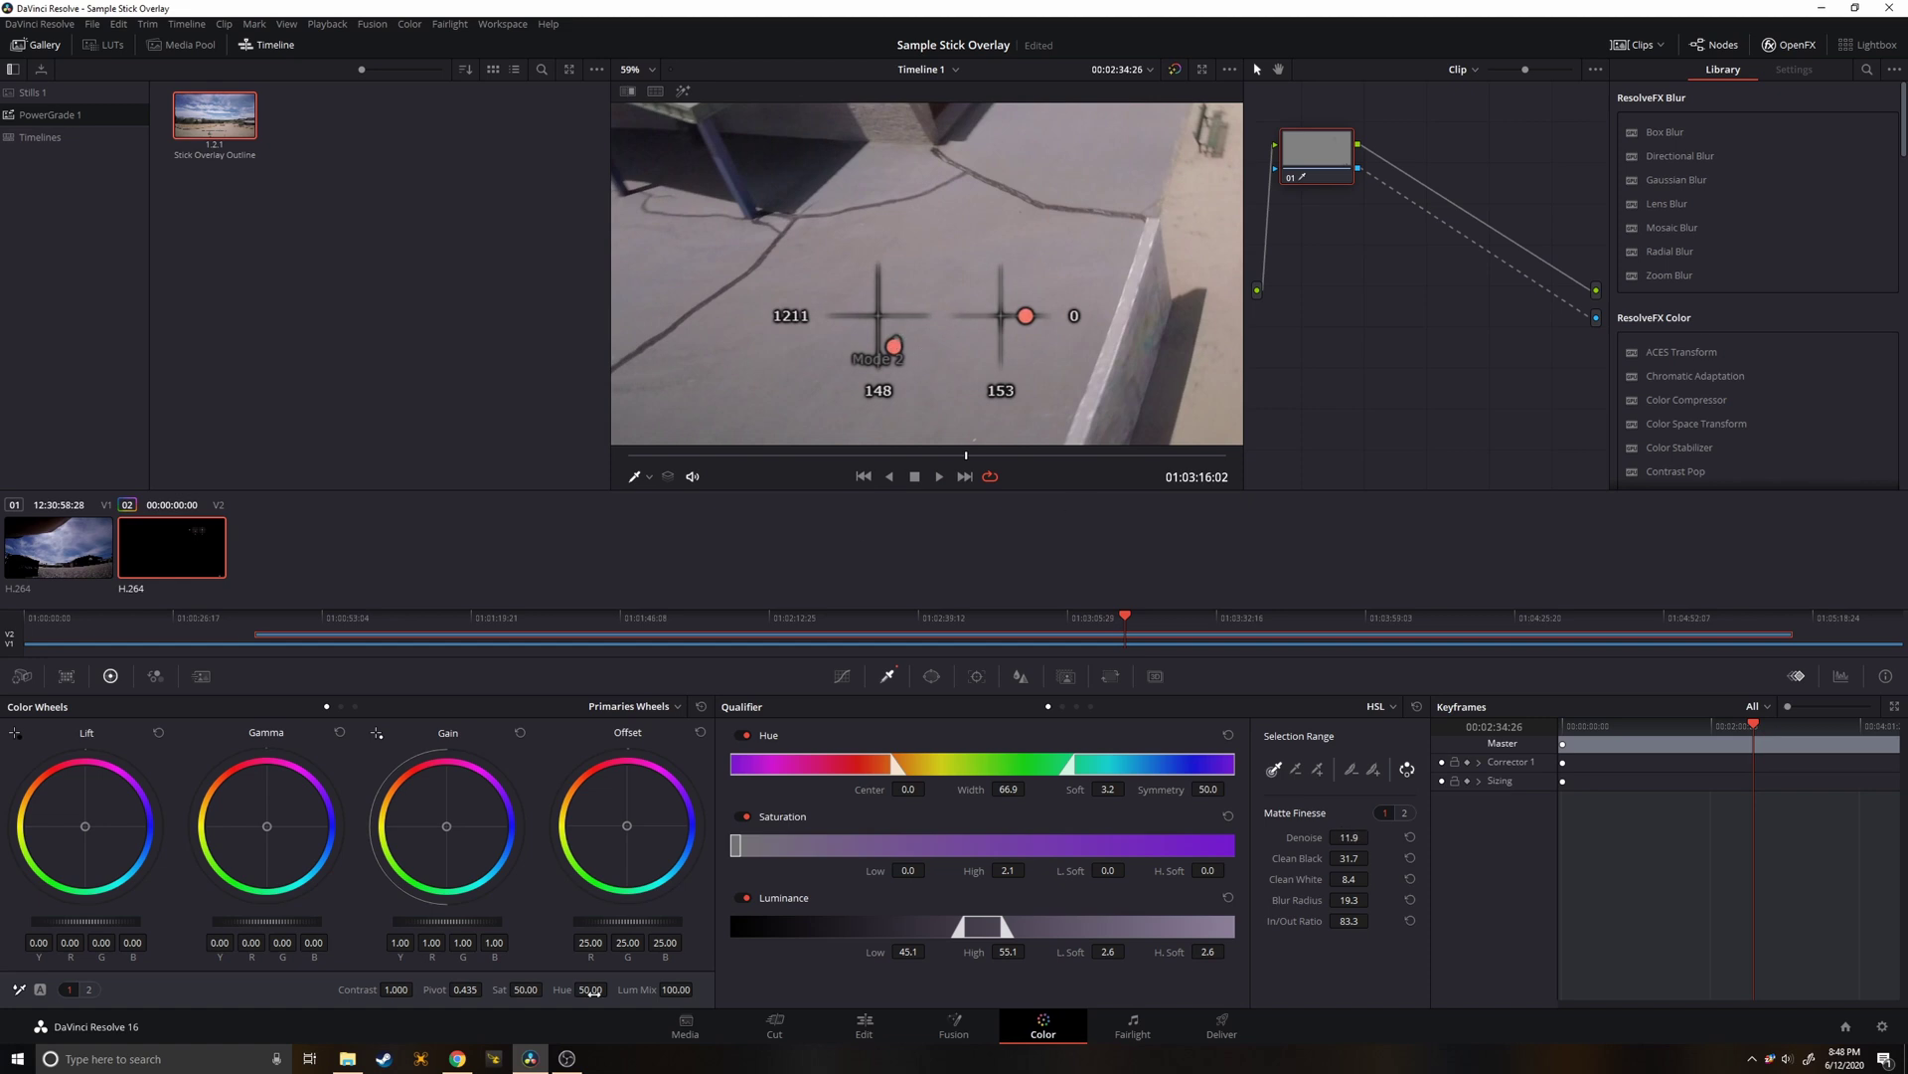
left_click_drag(590, 989, 612, 988)
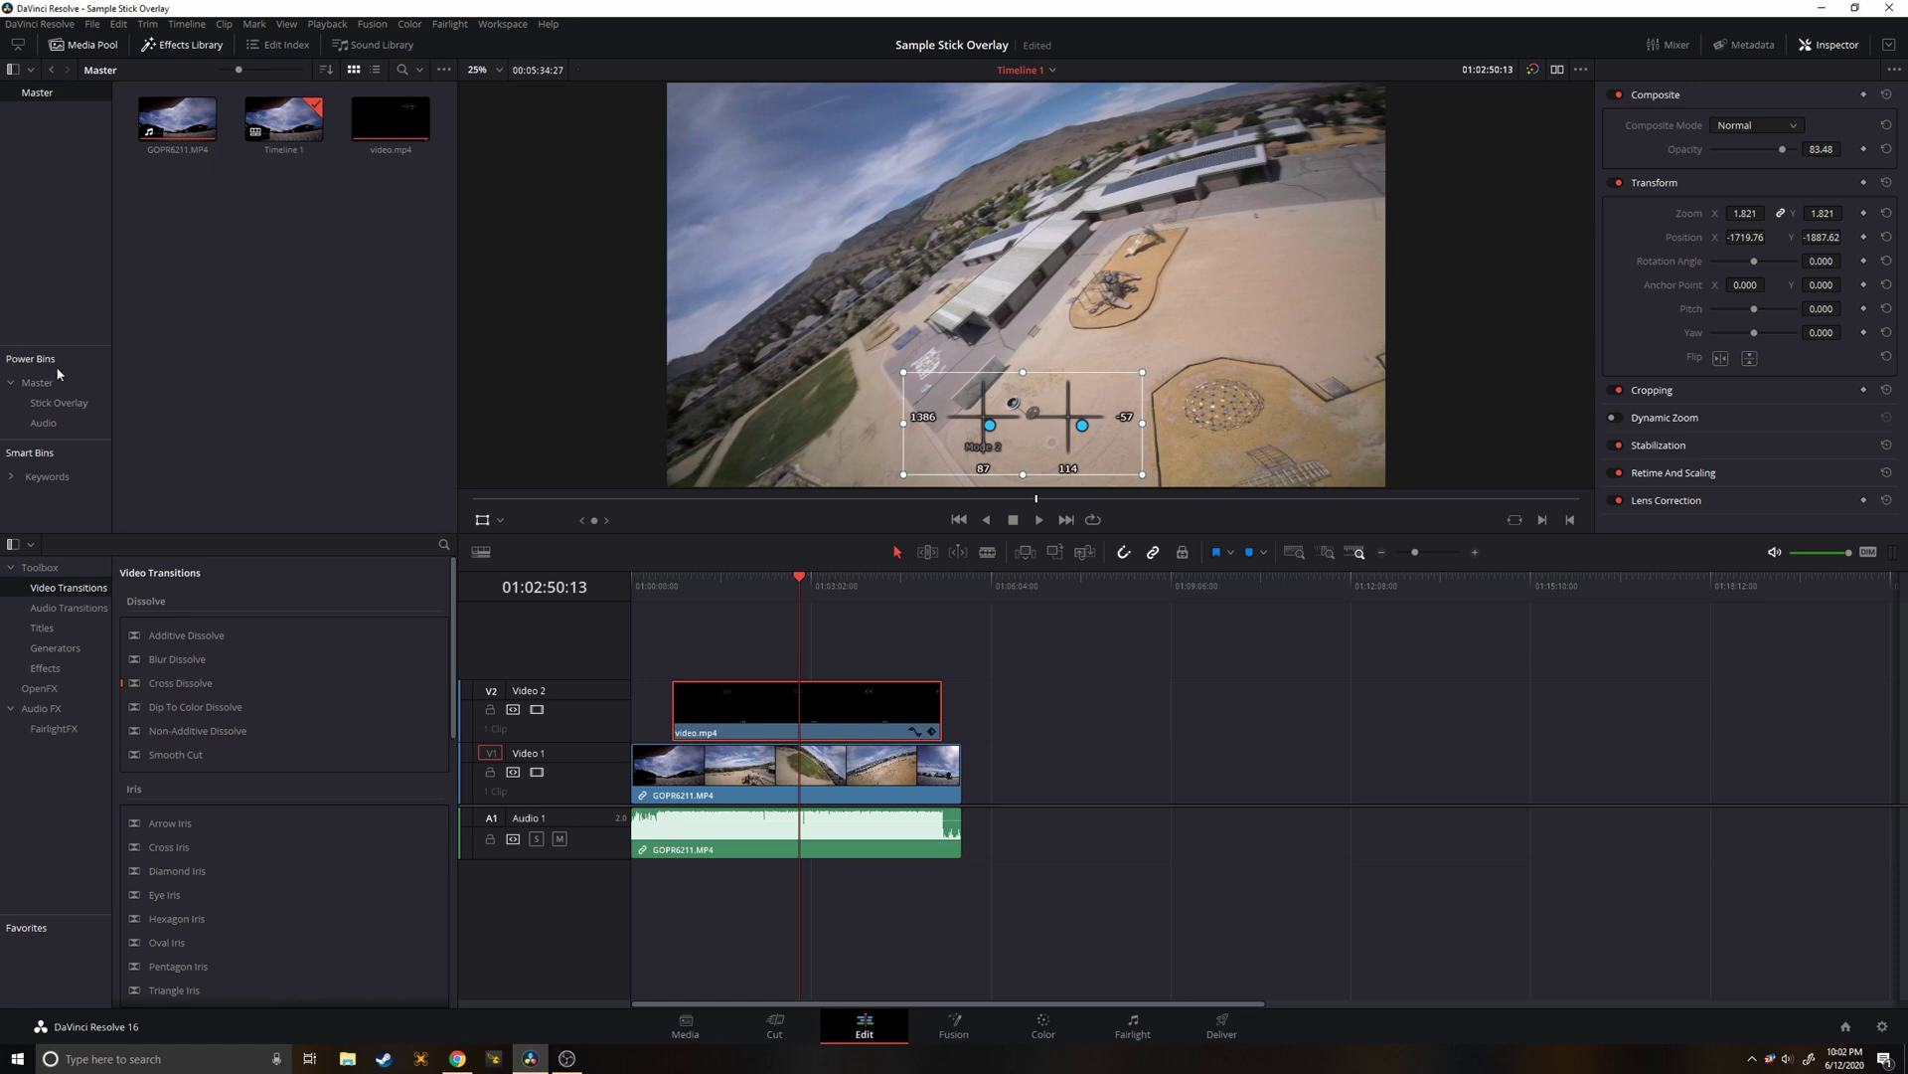
Drop the V2 overlay clip video.mp4 into the Master power bin beside Audio and Stick Overlay.
left_click(288, 24)
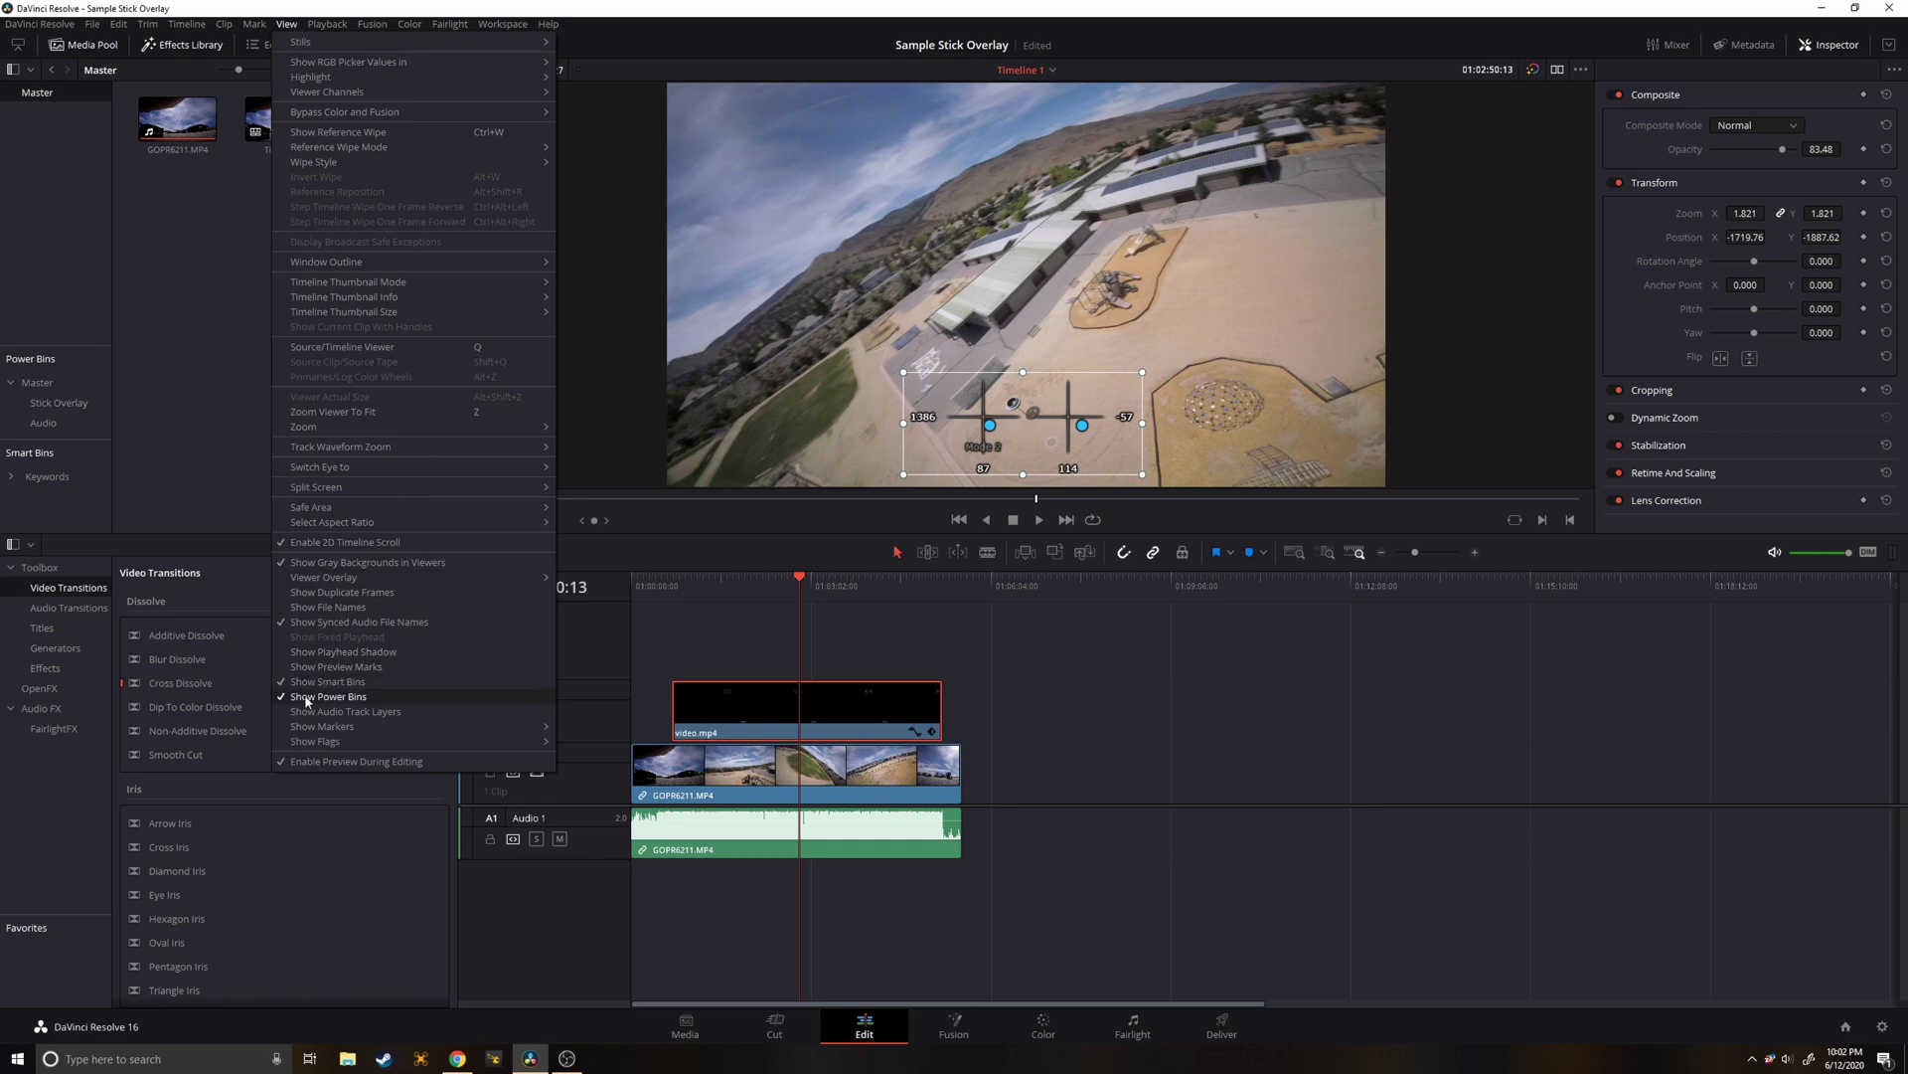
left_click(236, 391)
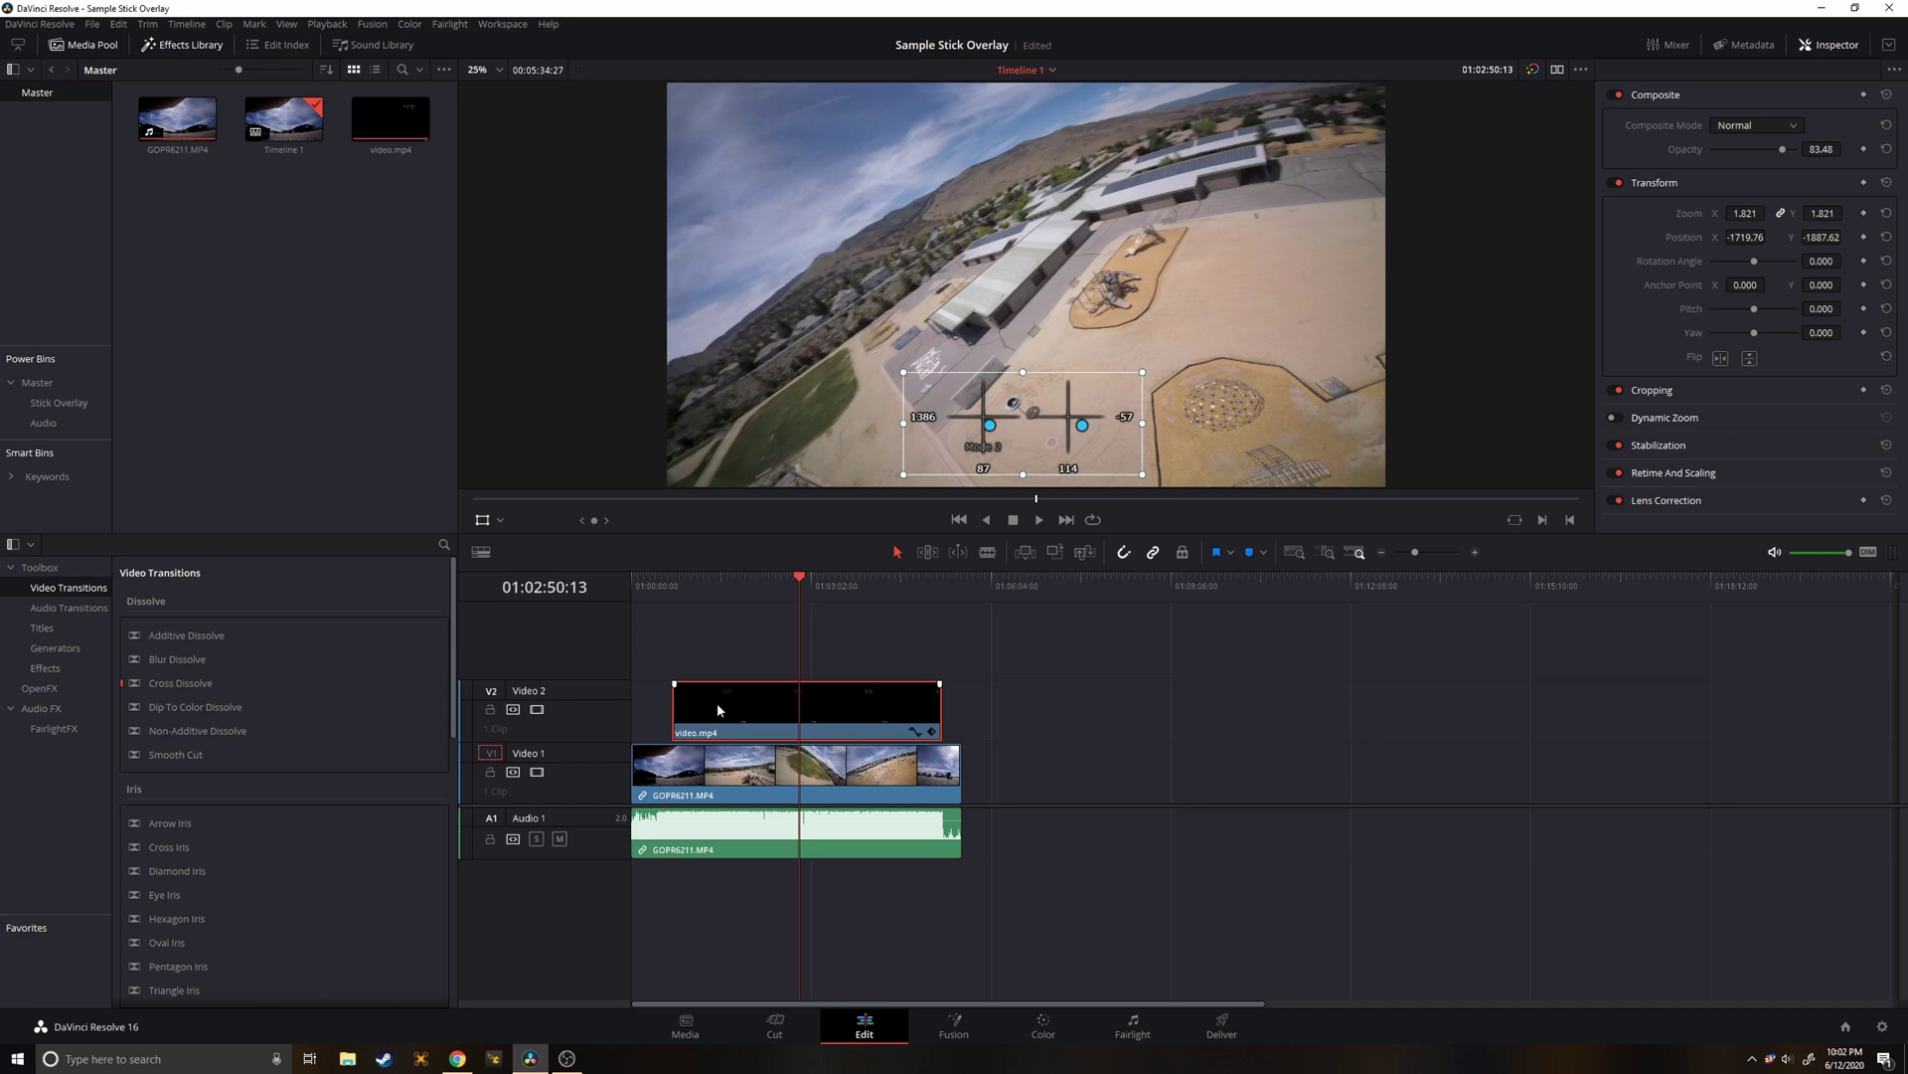
left_click_drag(718, 702, 68, 392)
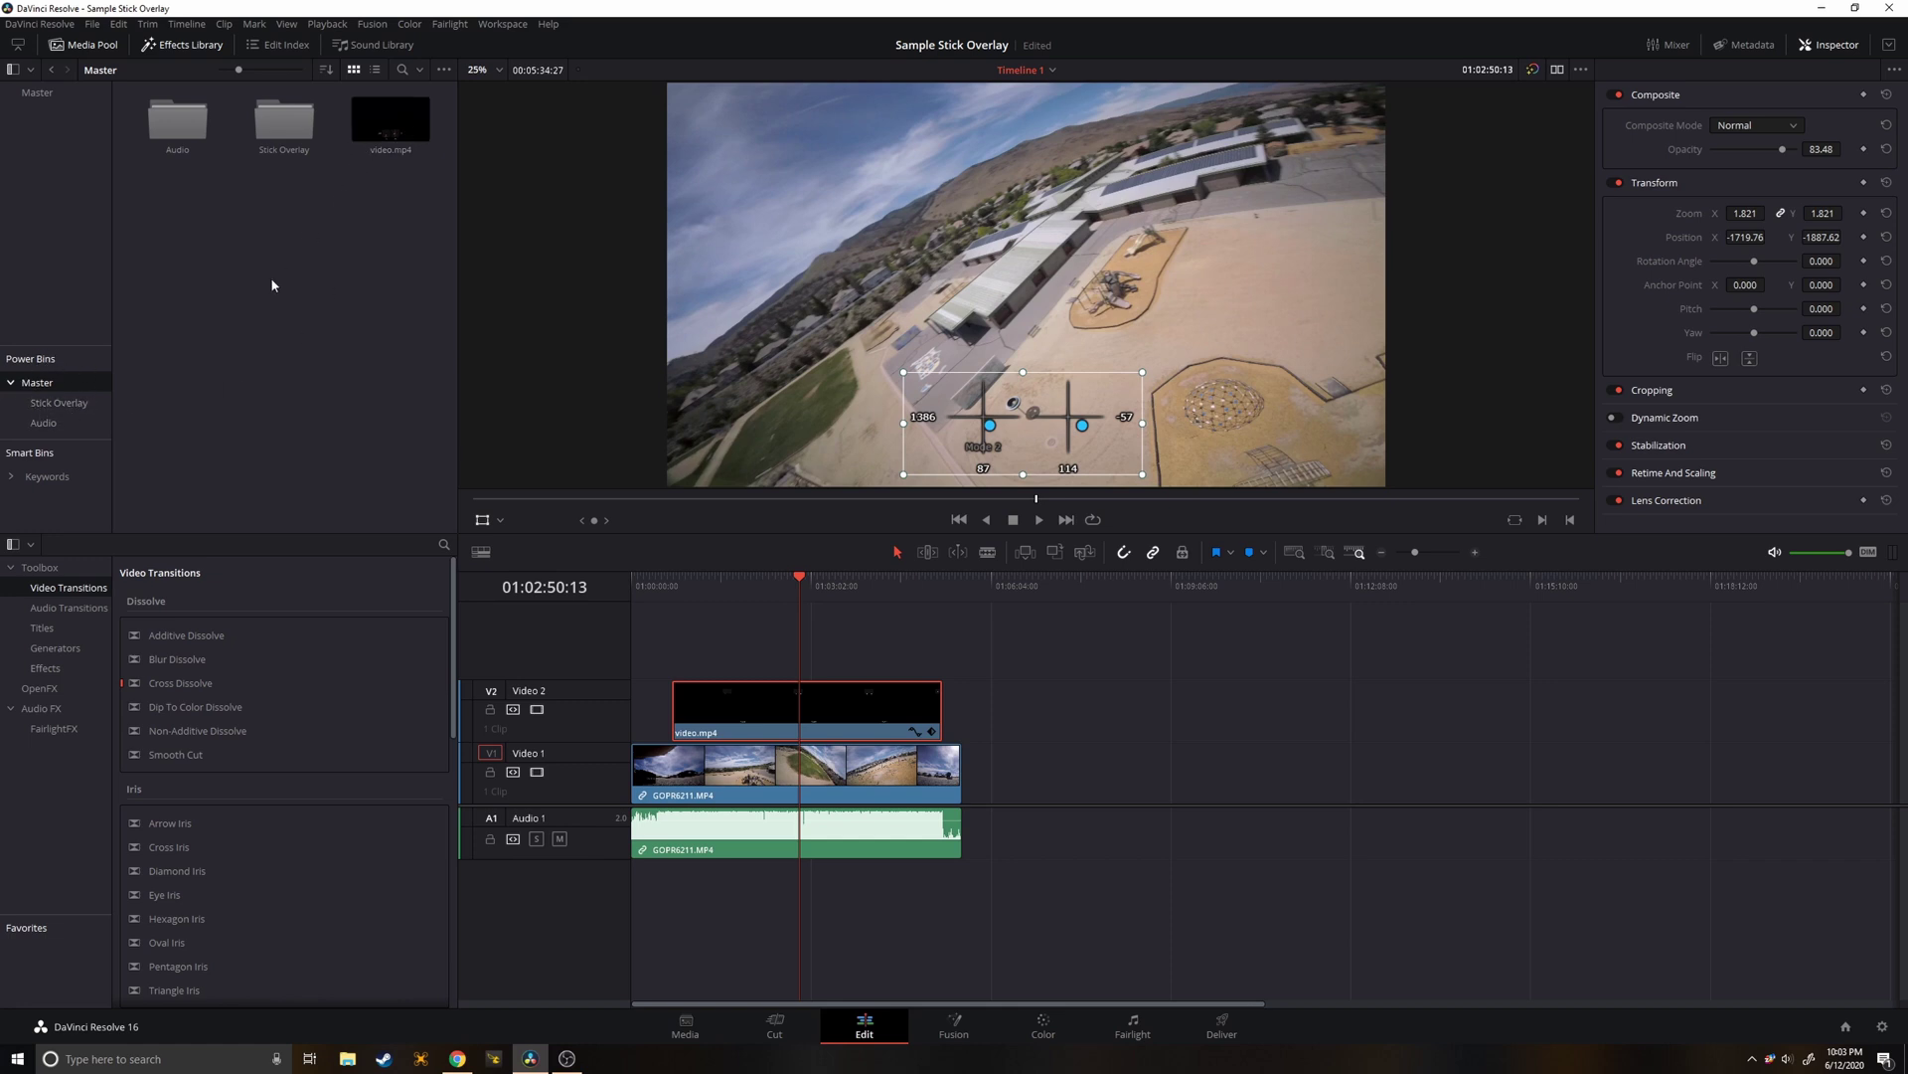
On the Color page, grab a still of the overlay's current key grade.
left_click(1042, 1026)
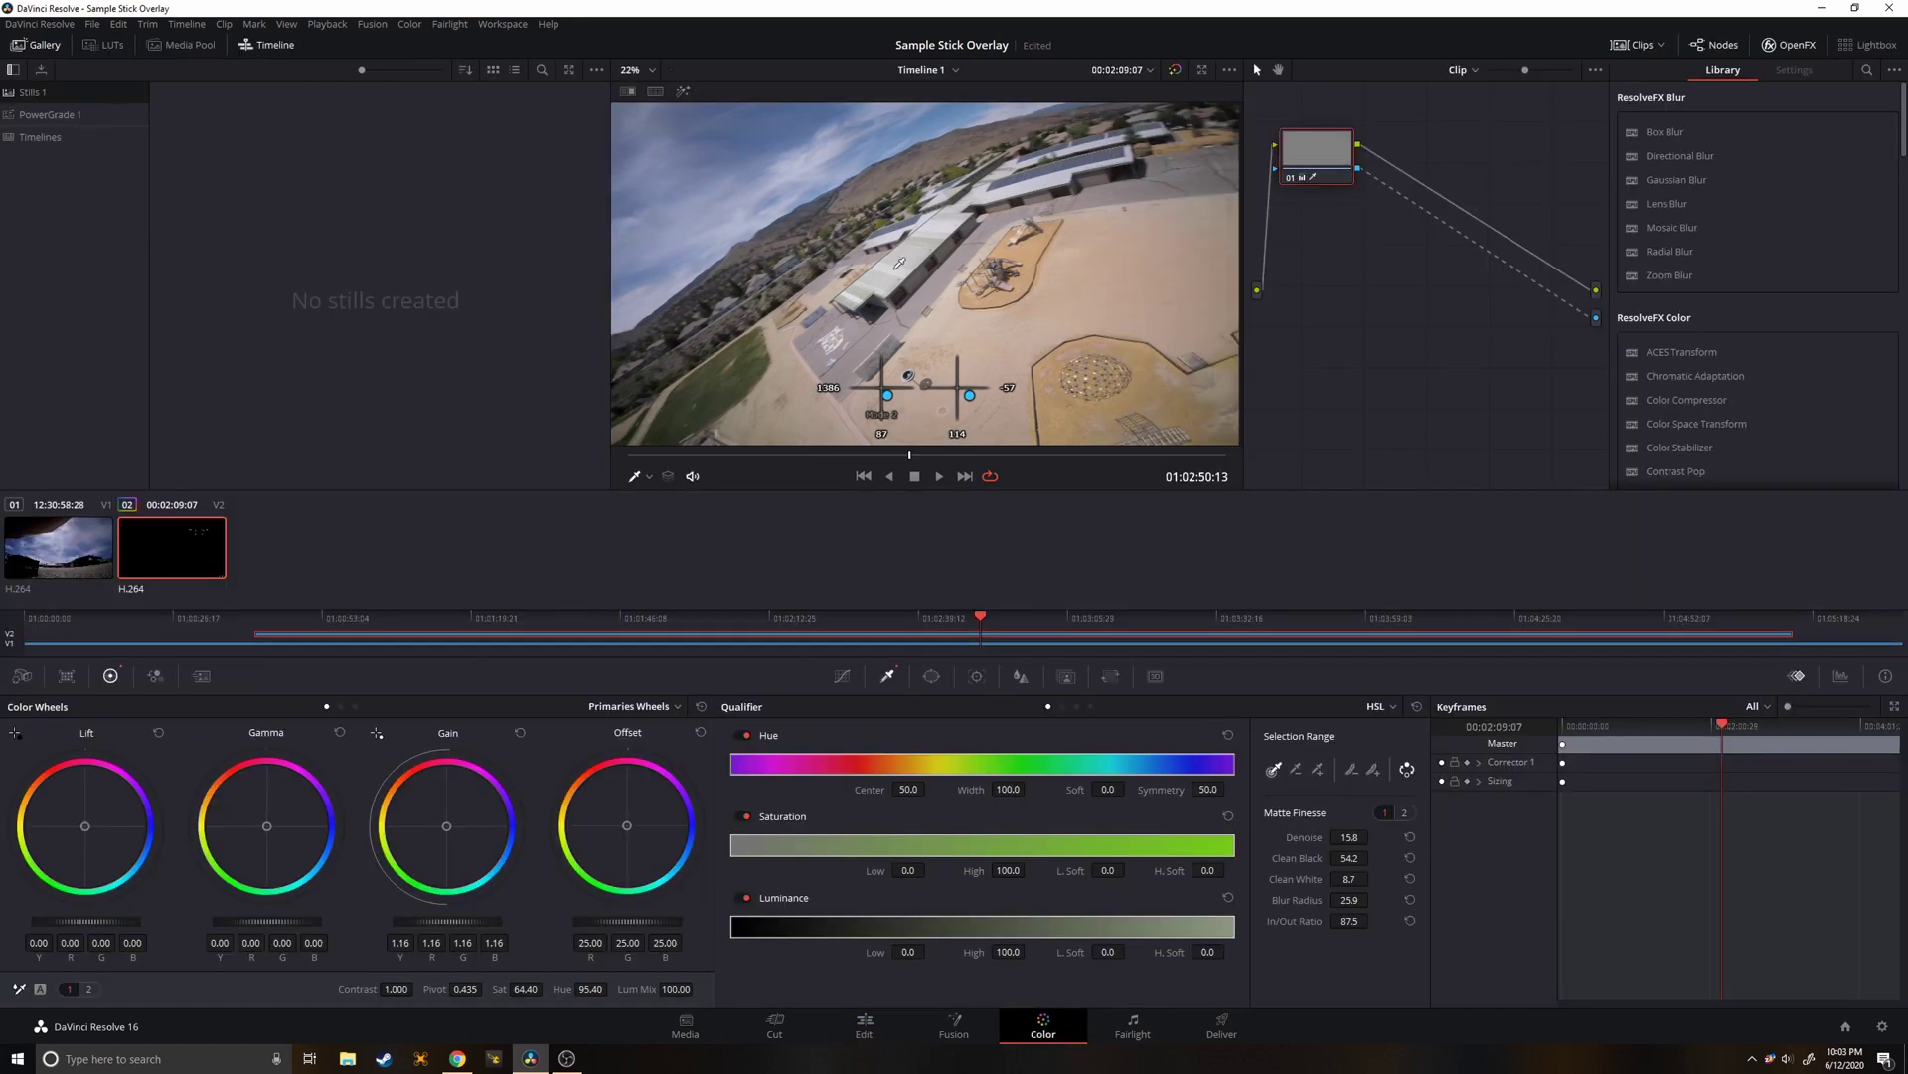
right_click(885, 256)
left_click(898, 264)
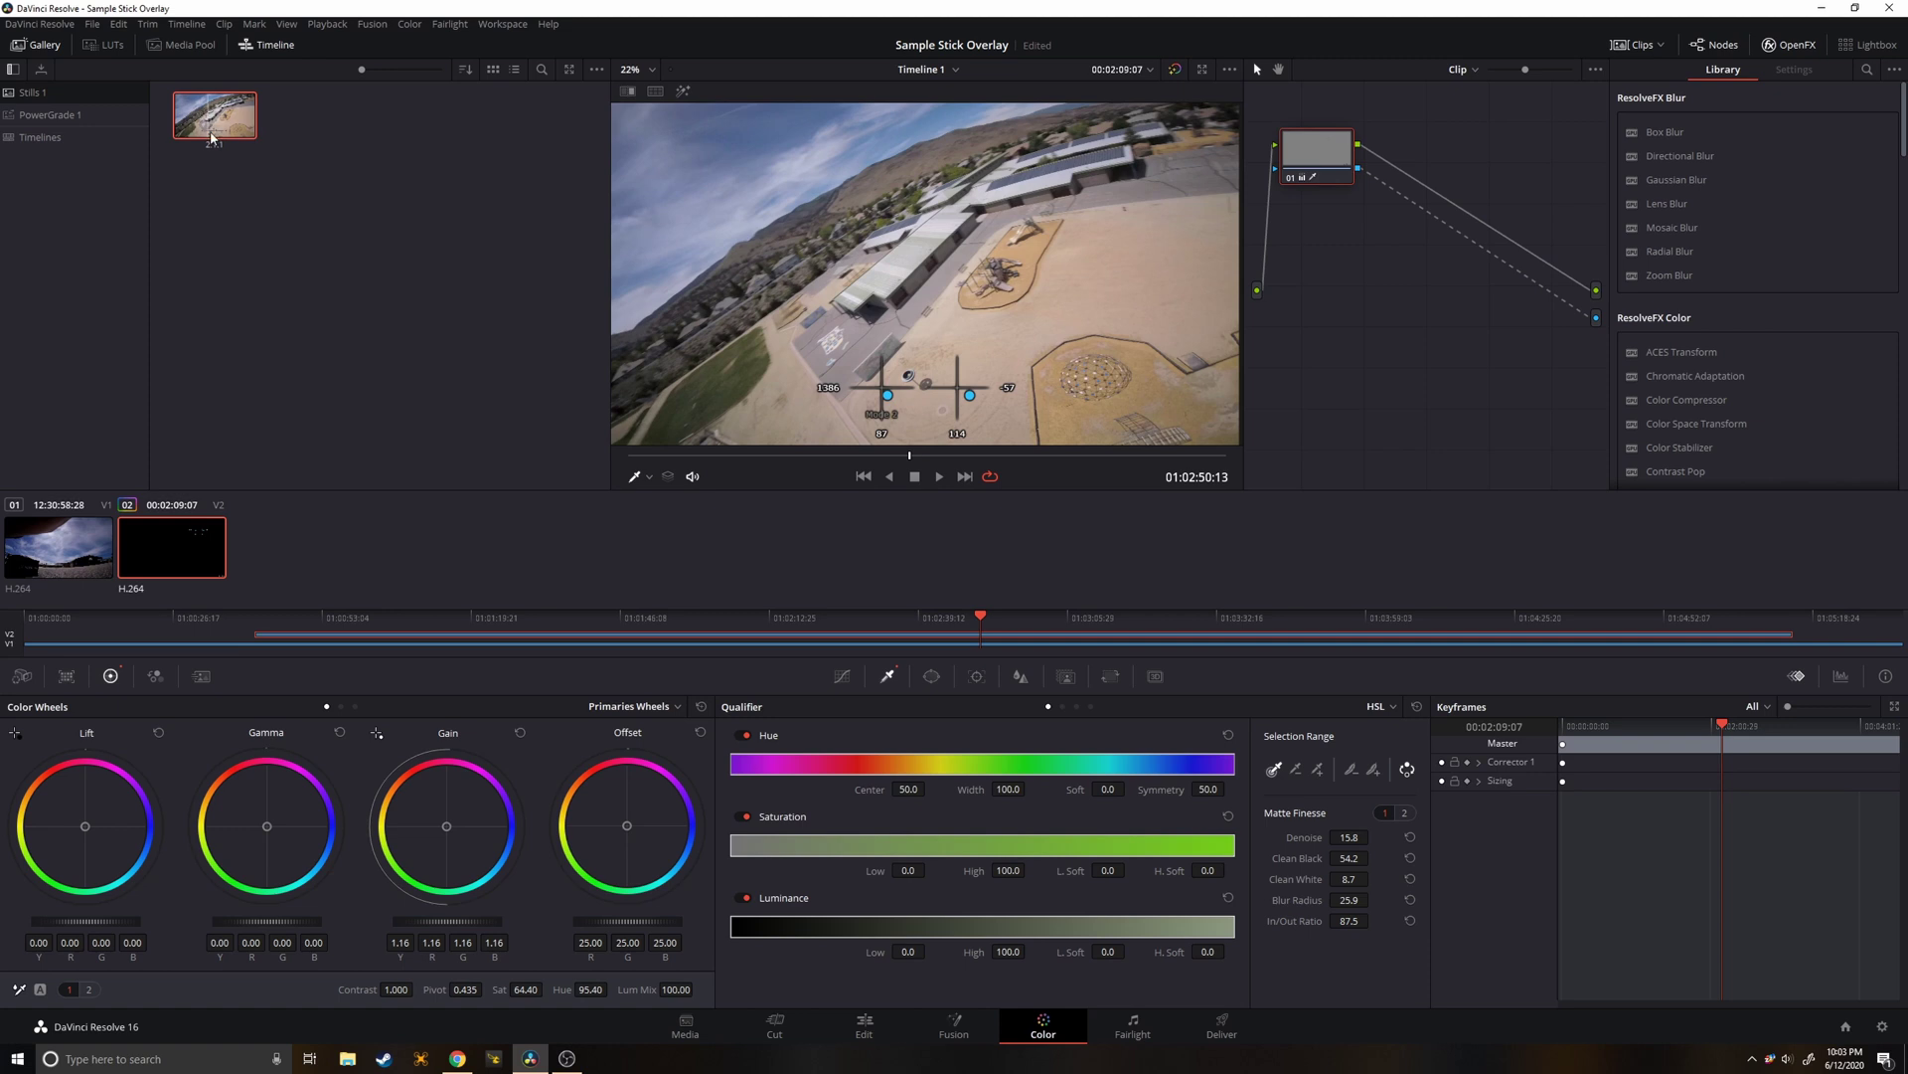
double_click(213, 125)
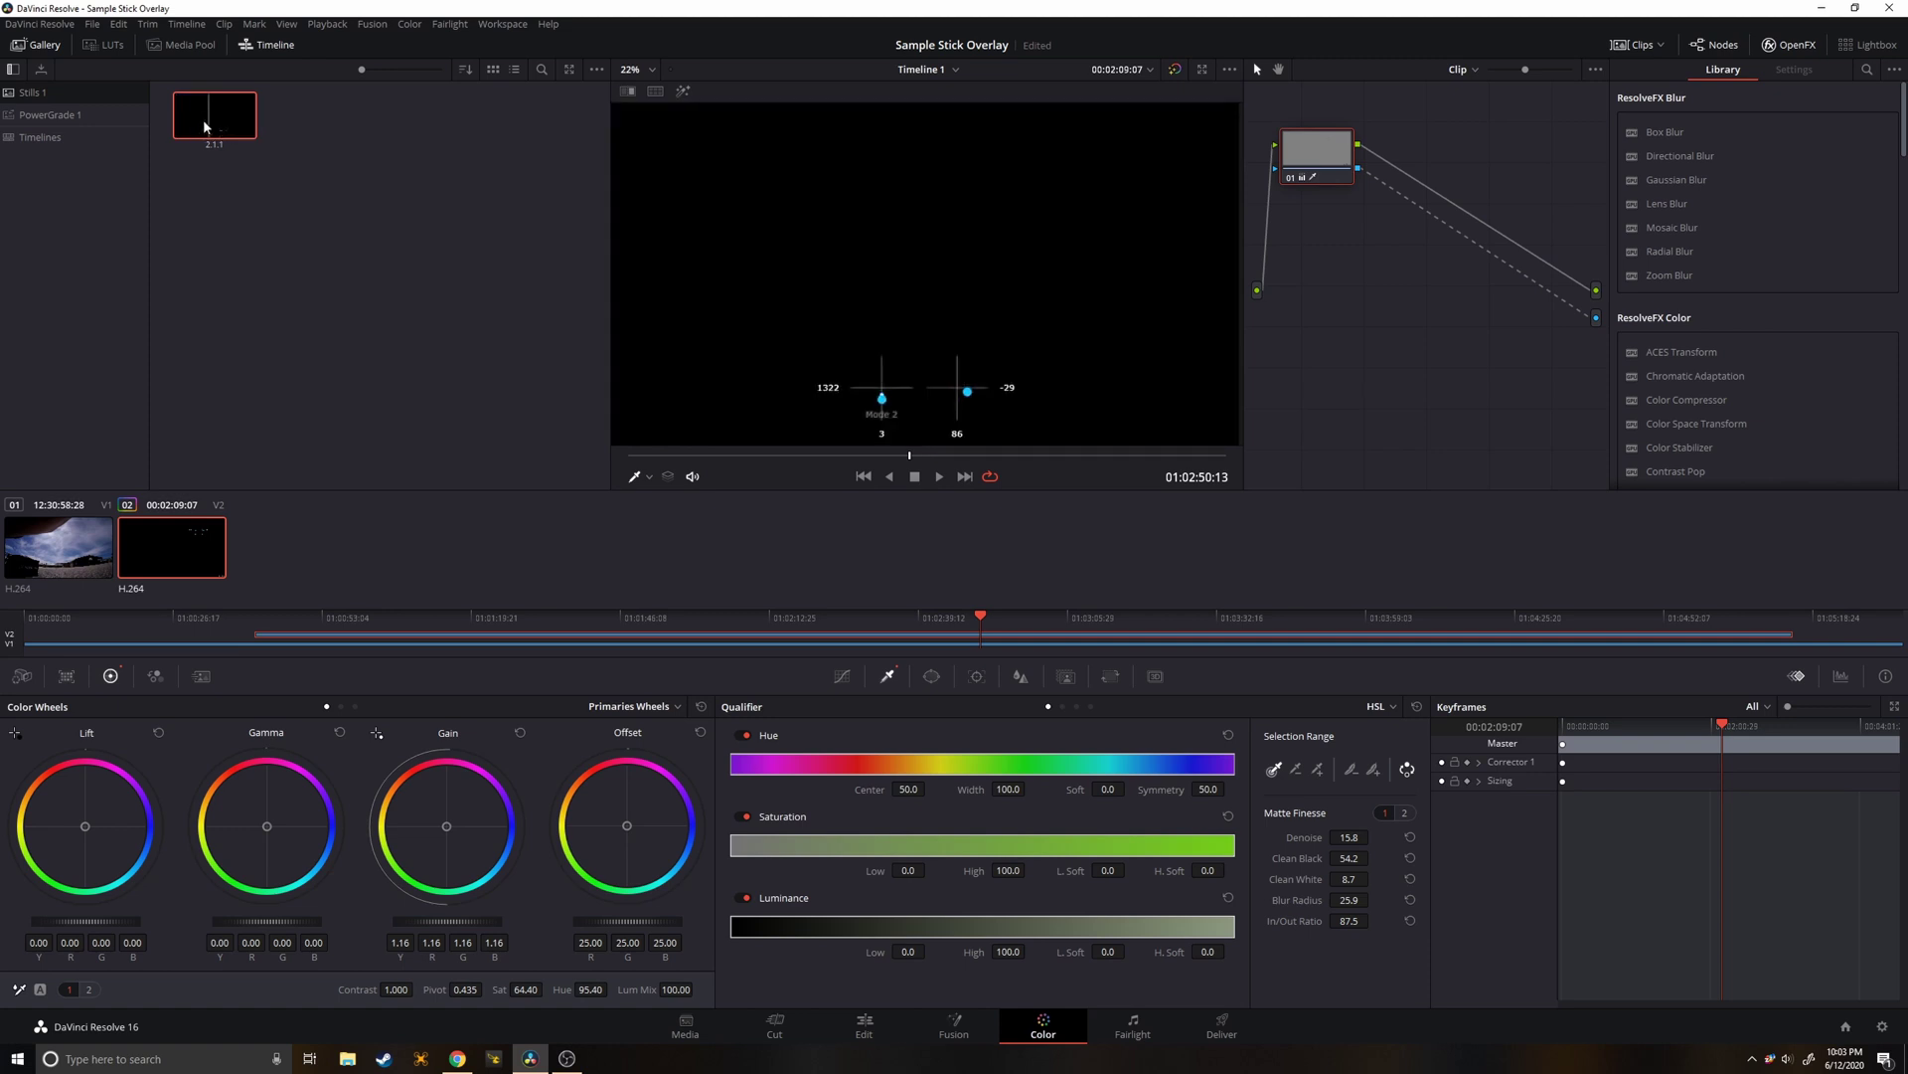
left_click(320, 199)
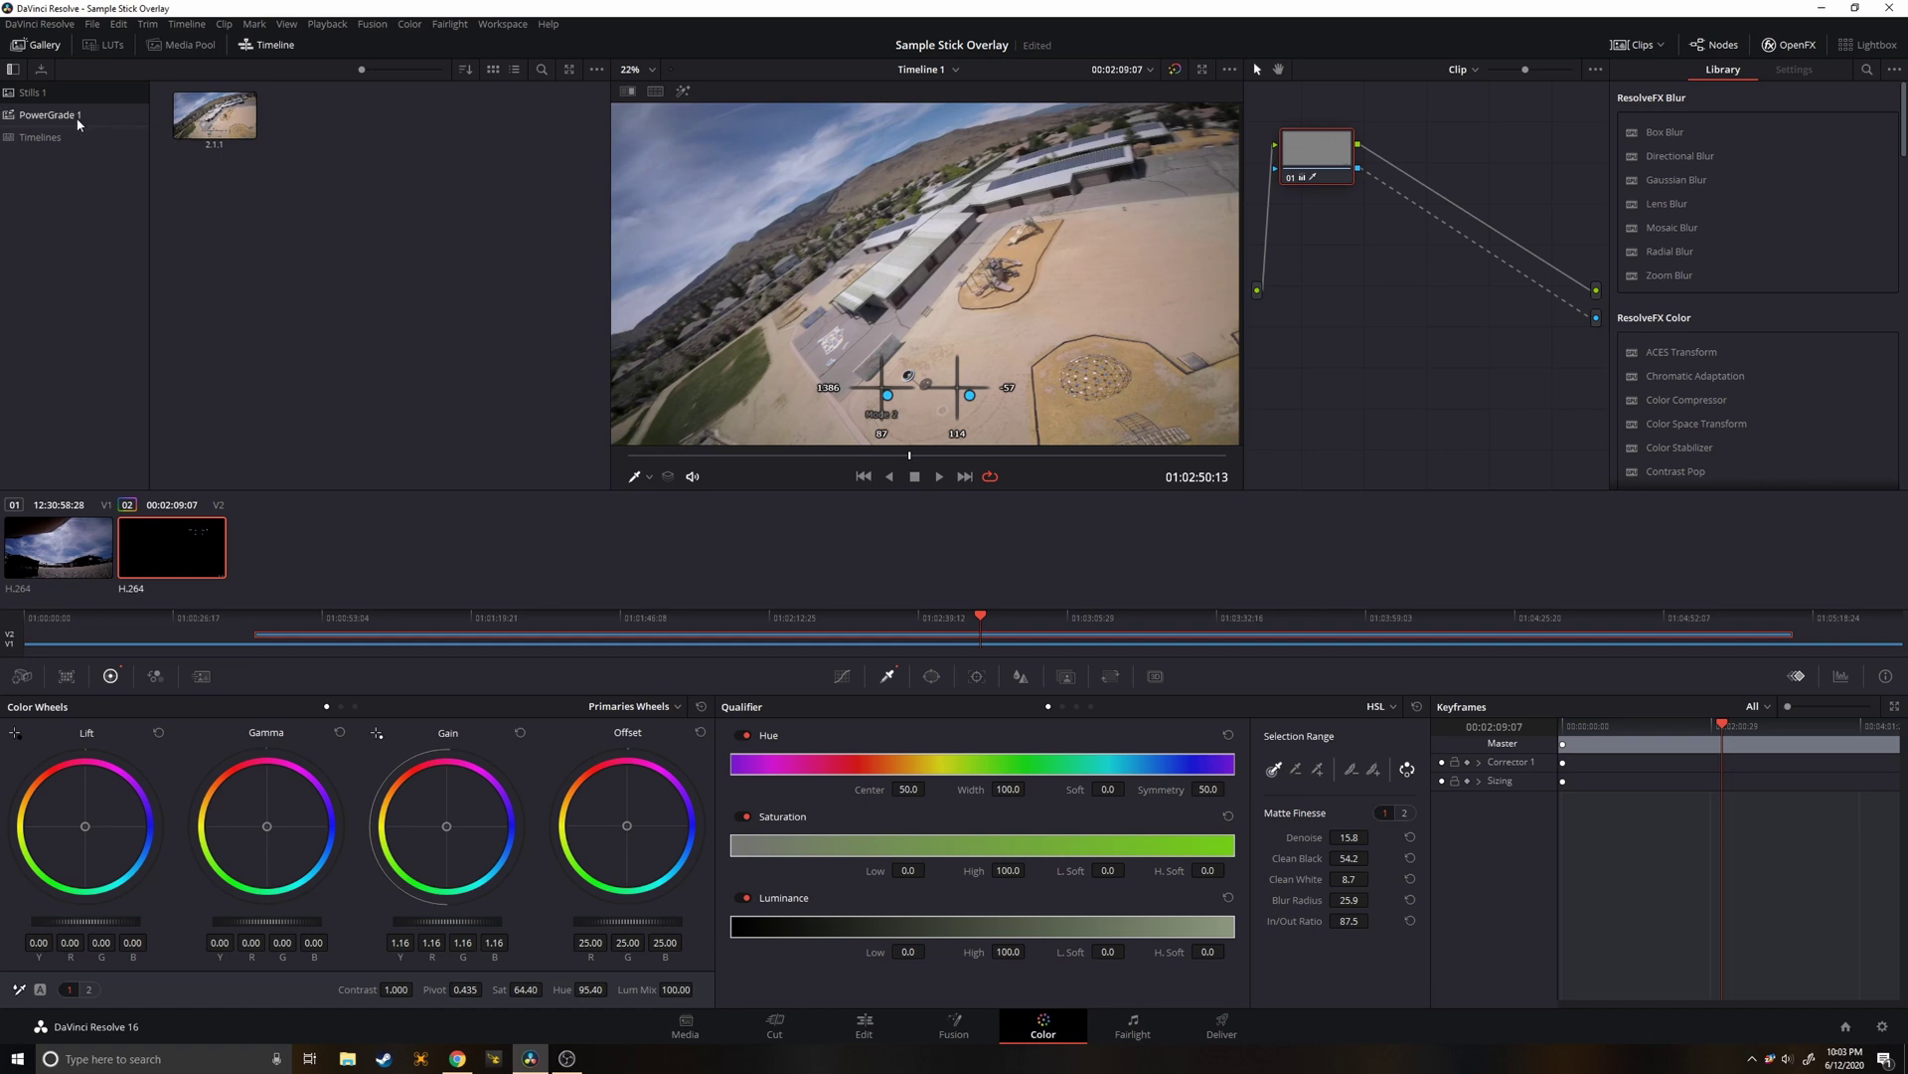
Move the grabbed still into the PowerGrade 1 gallery album.
left_click(13, 70)
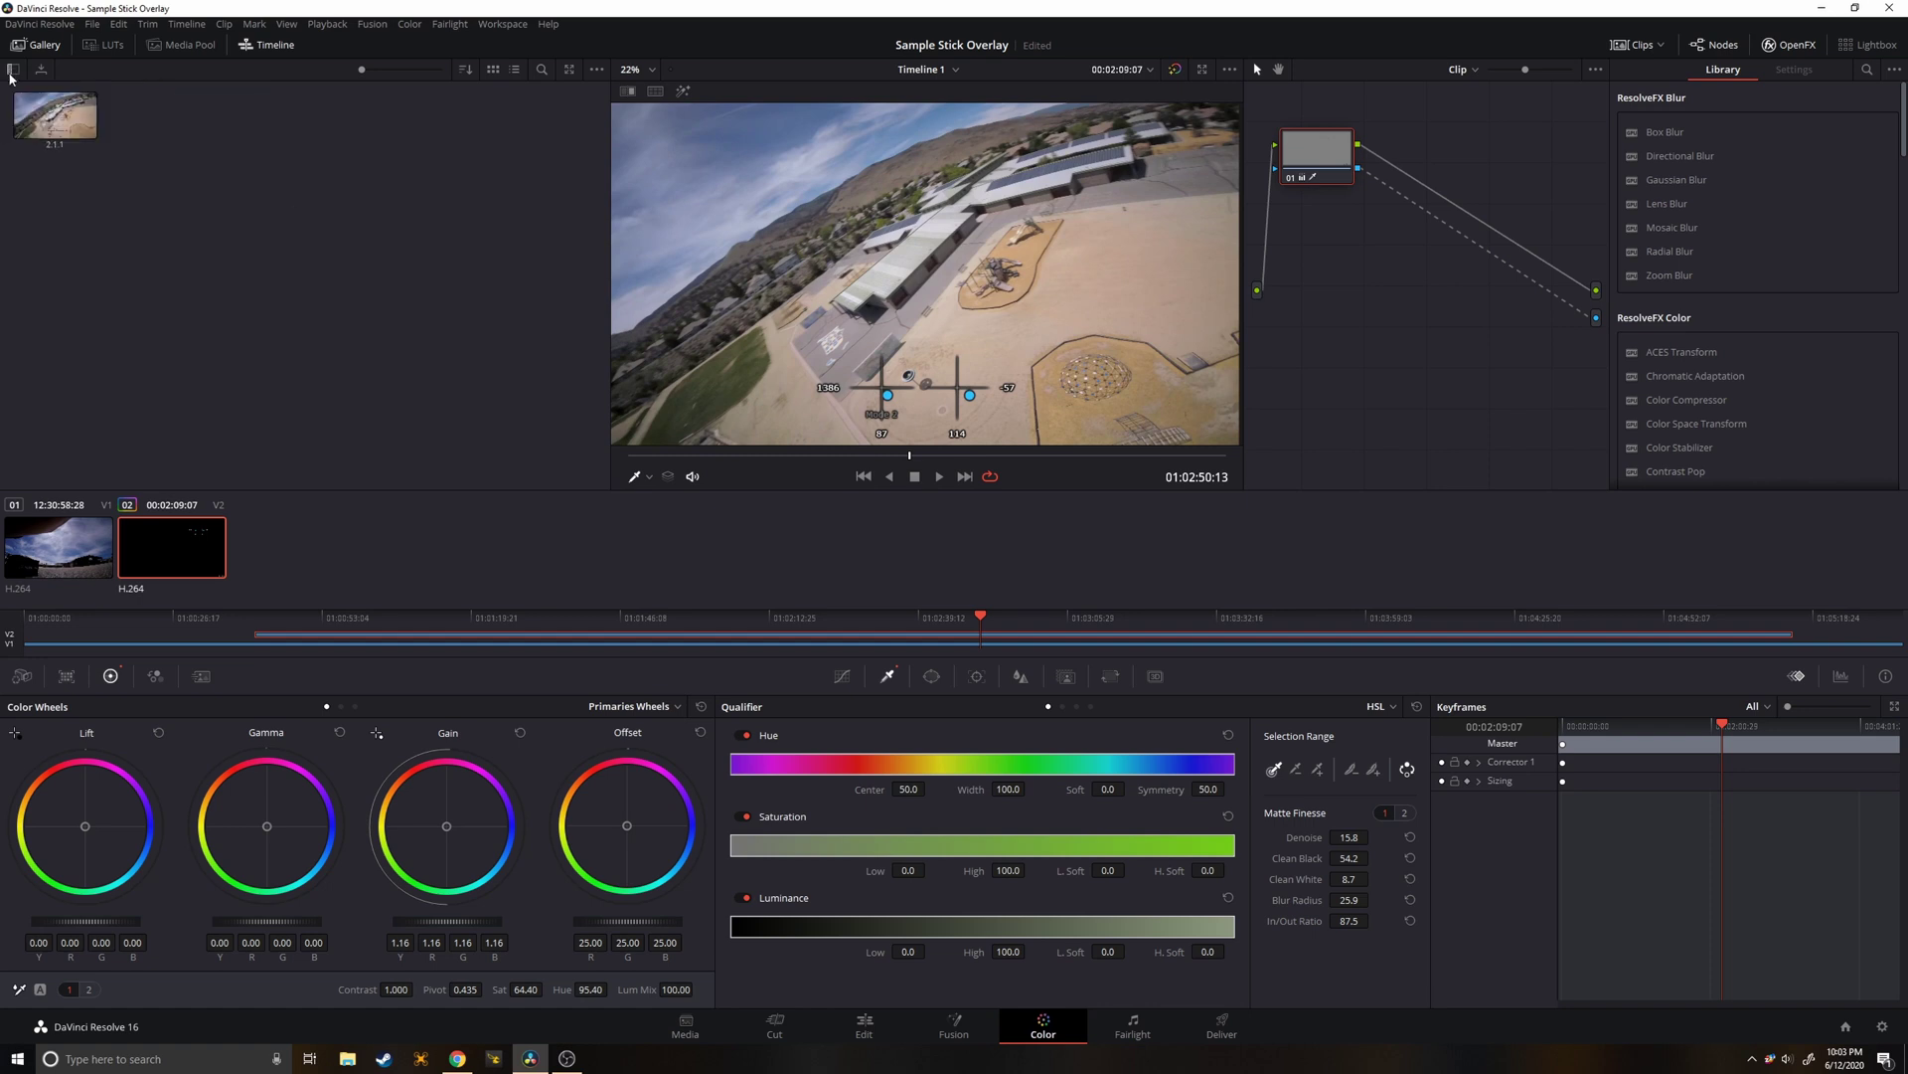
left_click(13, 69)
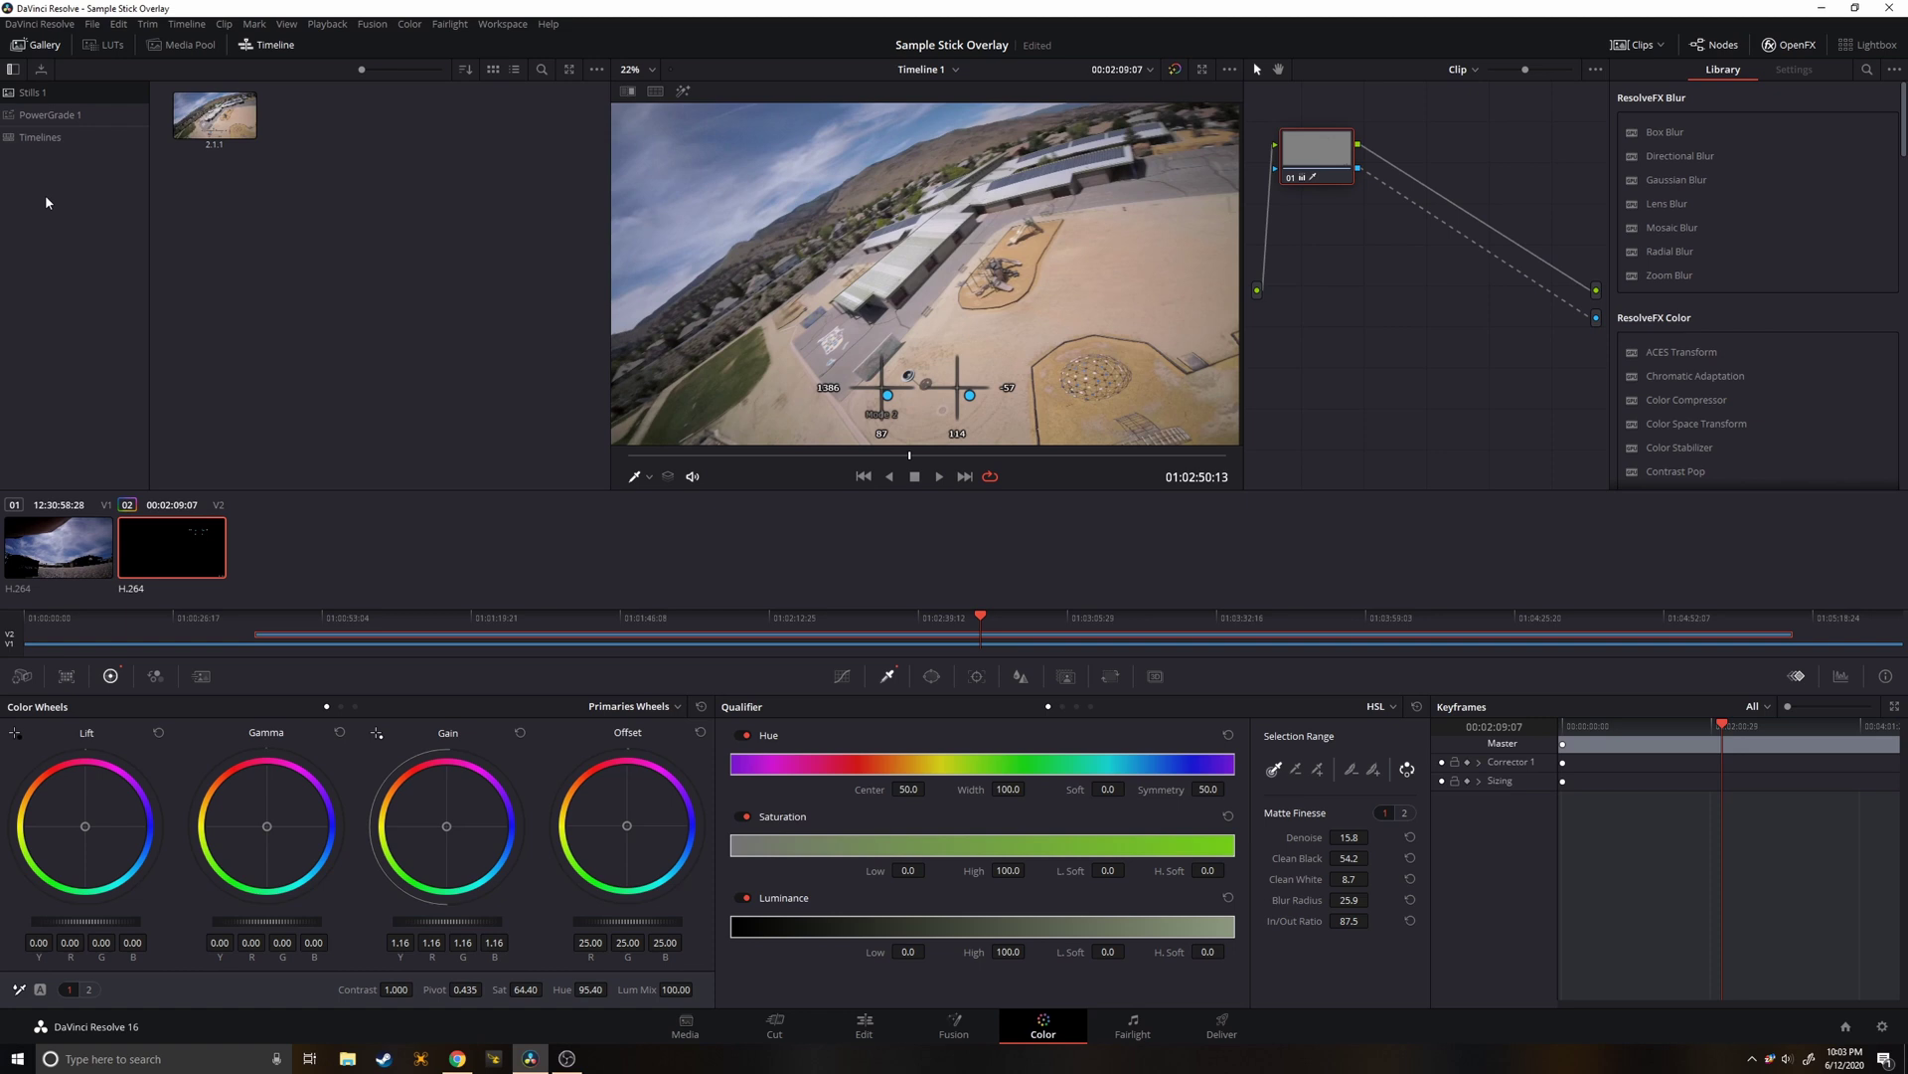
right_click(46, 197)
left_click(14, 147)
left_click_drag(223, 126, 50, 115)
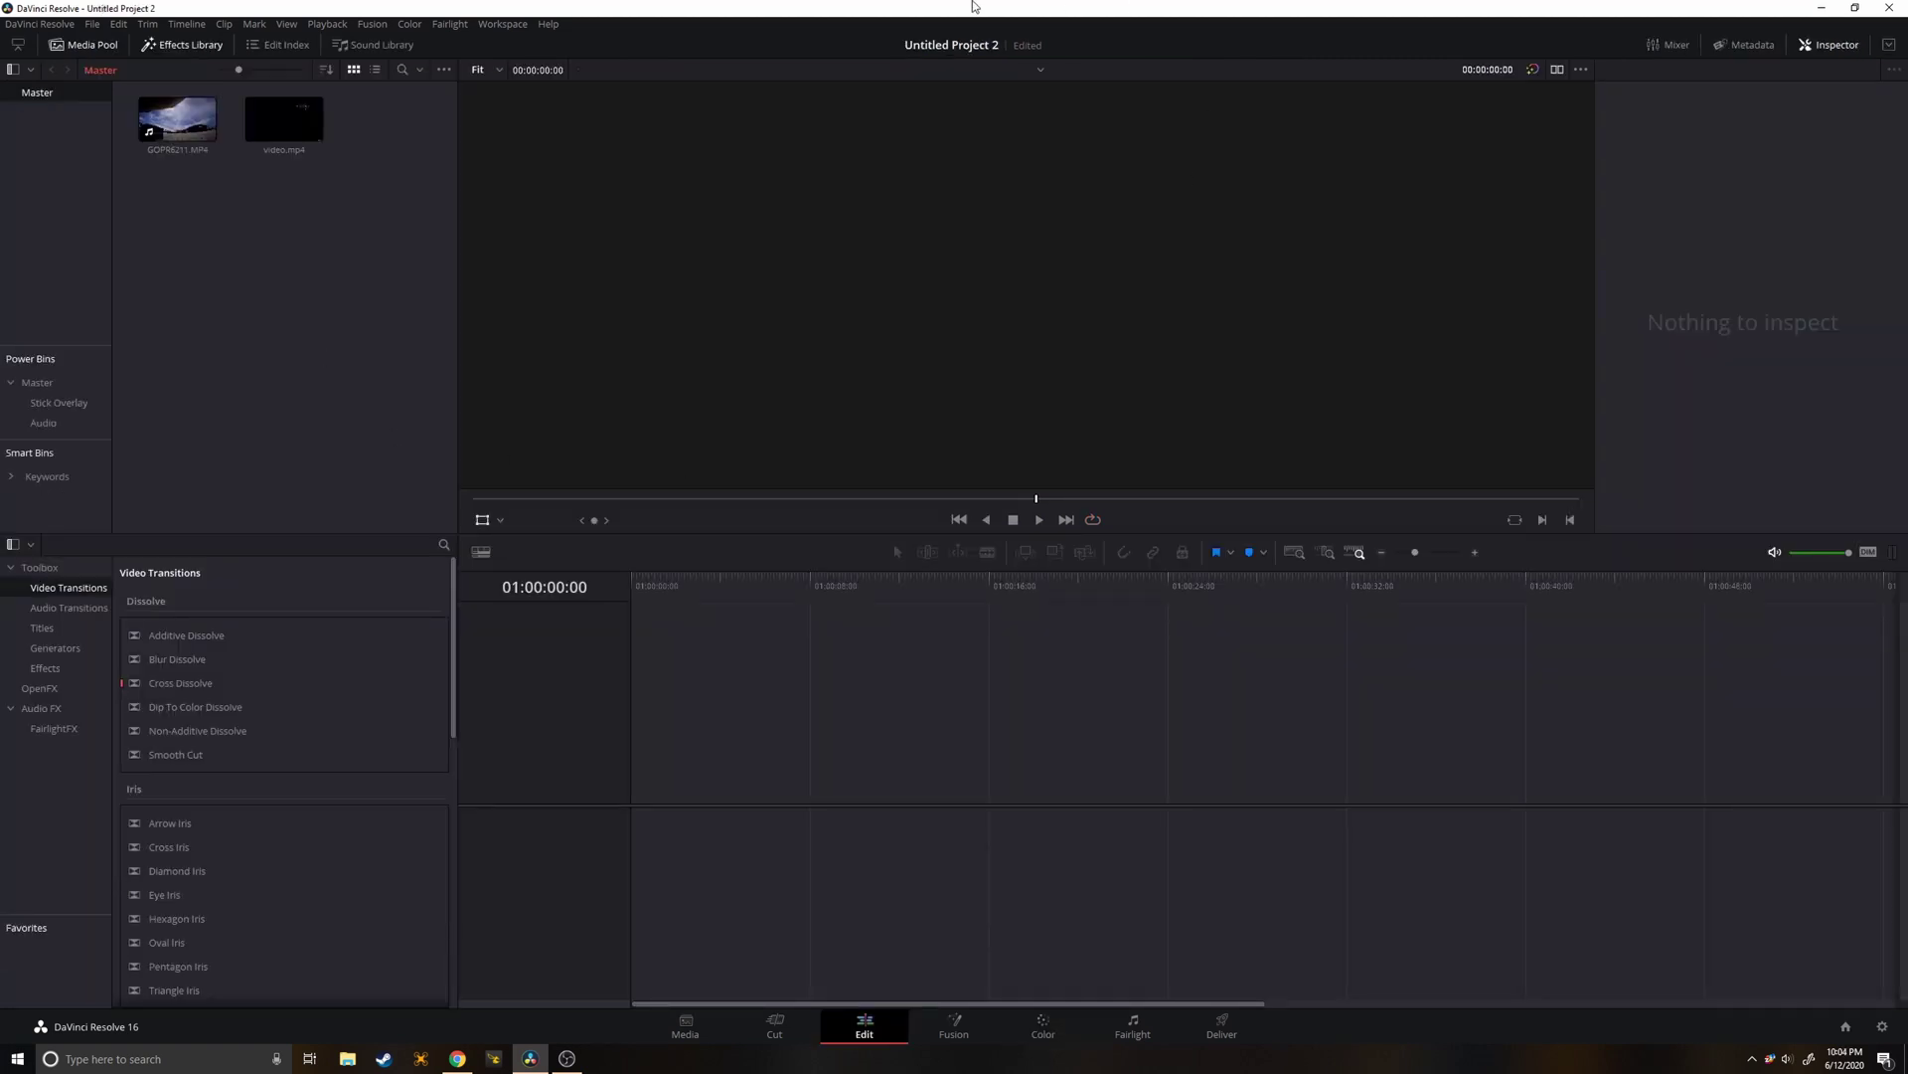
Place GOPR6211.MP4 on Video 1, and video.mp4 plus its Master power-bin copy on Video 2.
left_click_drag(200, 180, 641, 825)
left_click(641, 825)
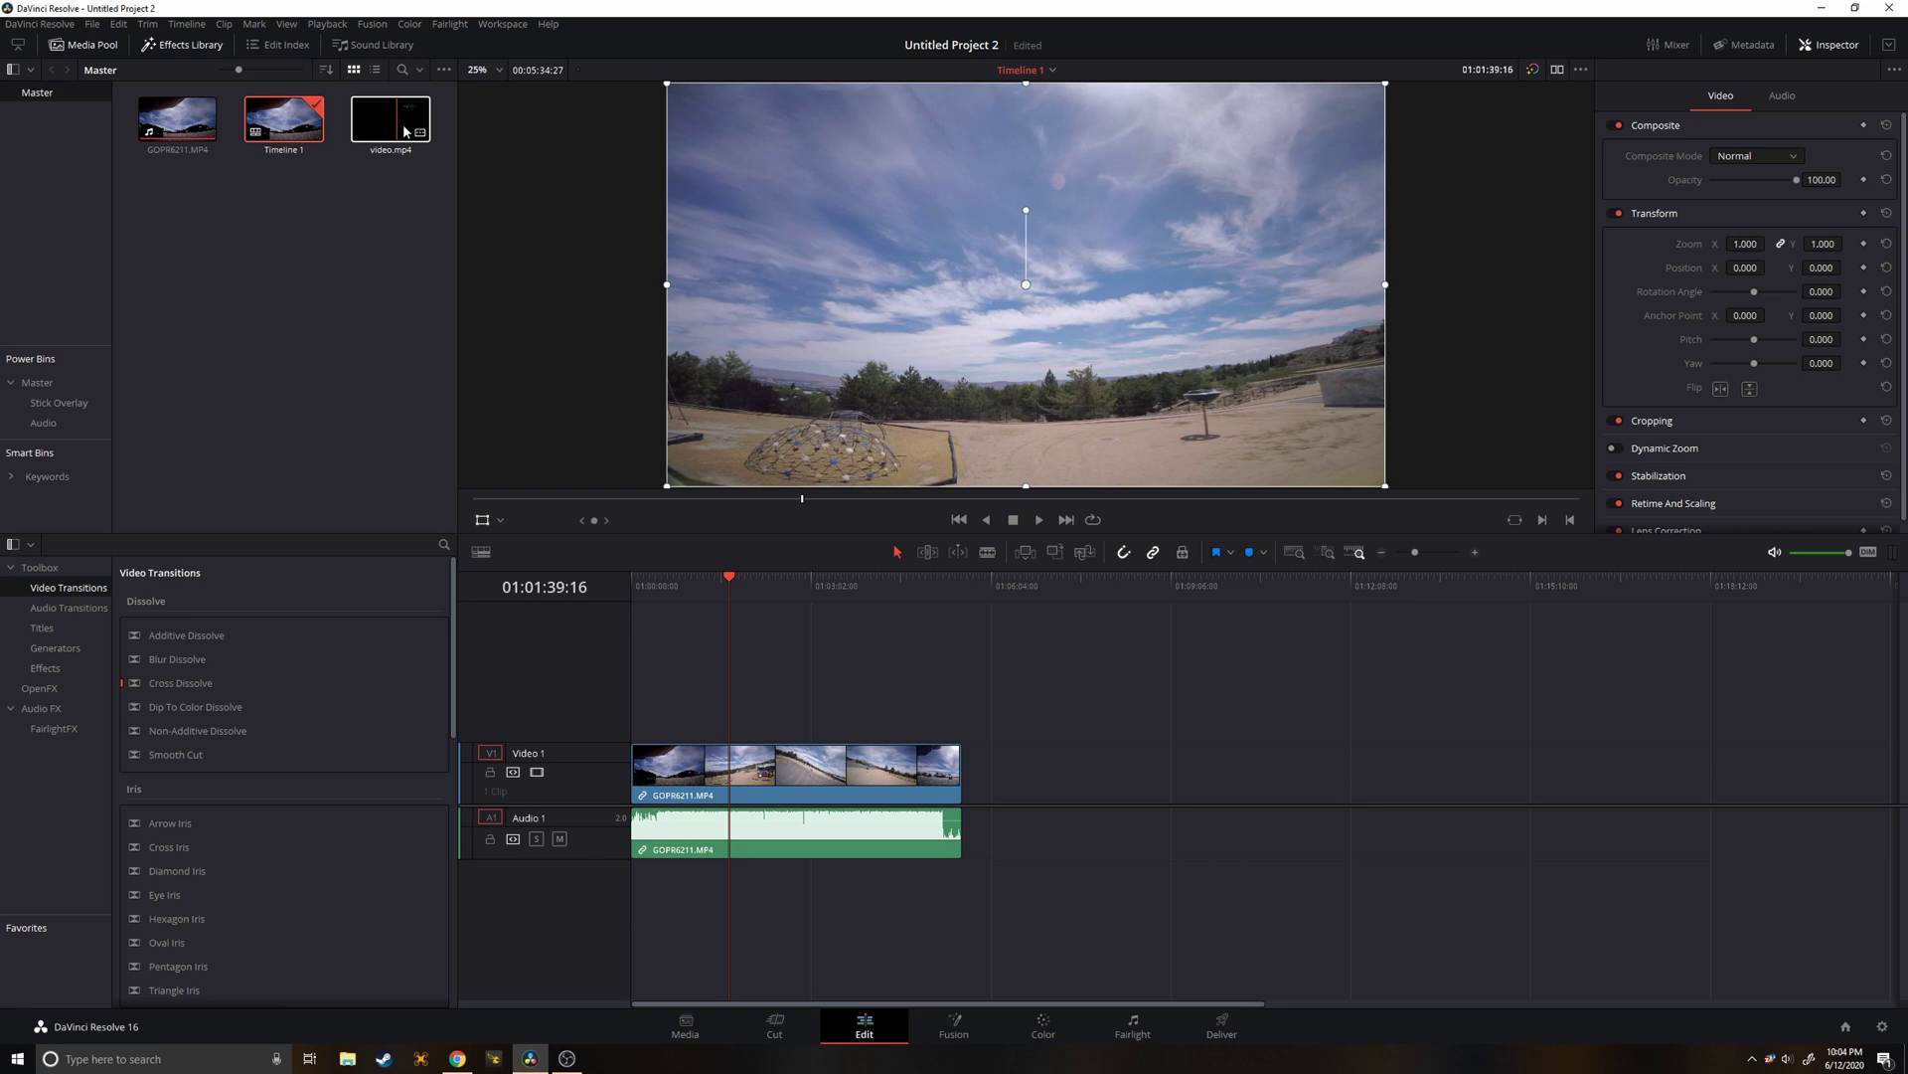
left_click_drag(393, 129, 701, 729)
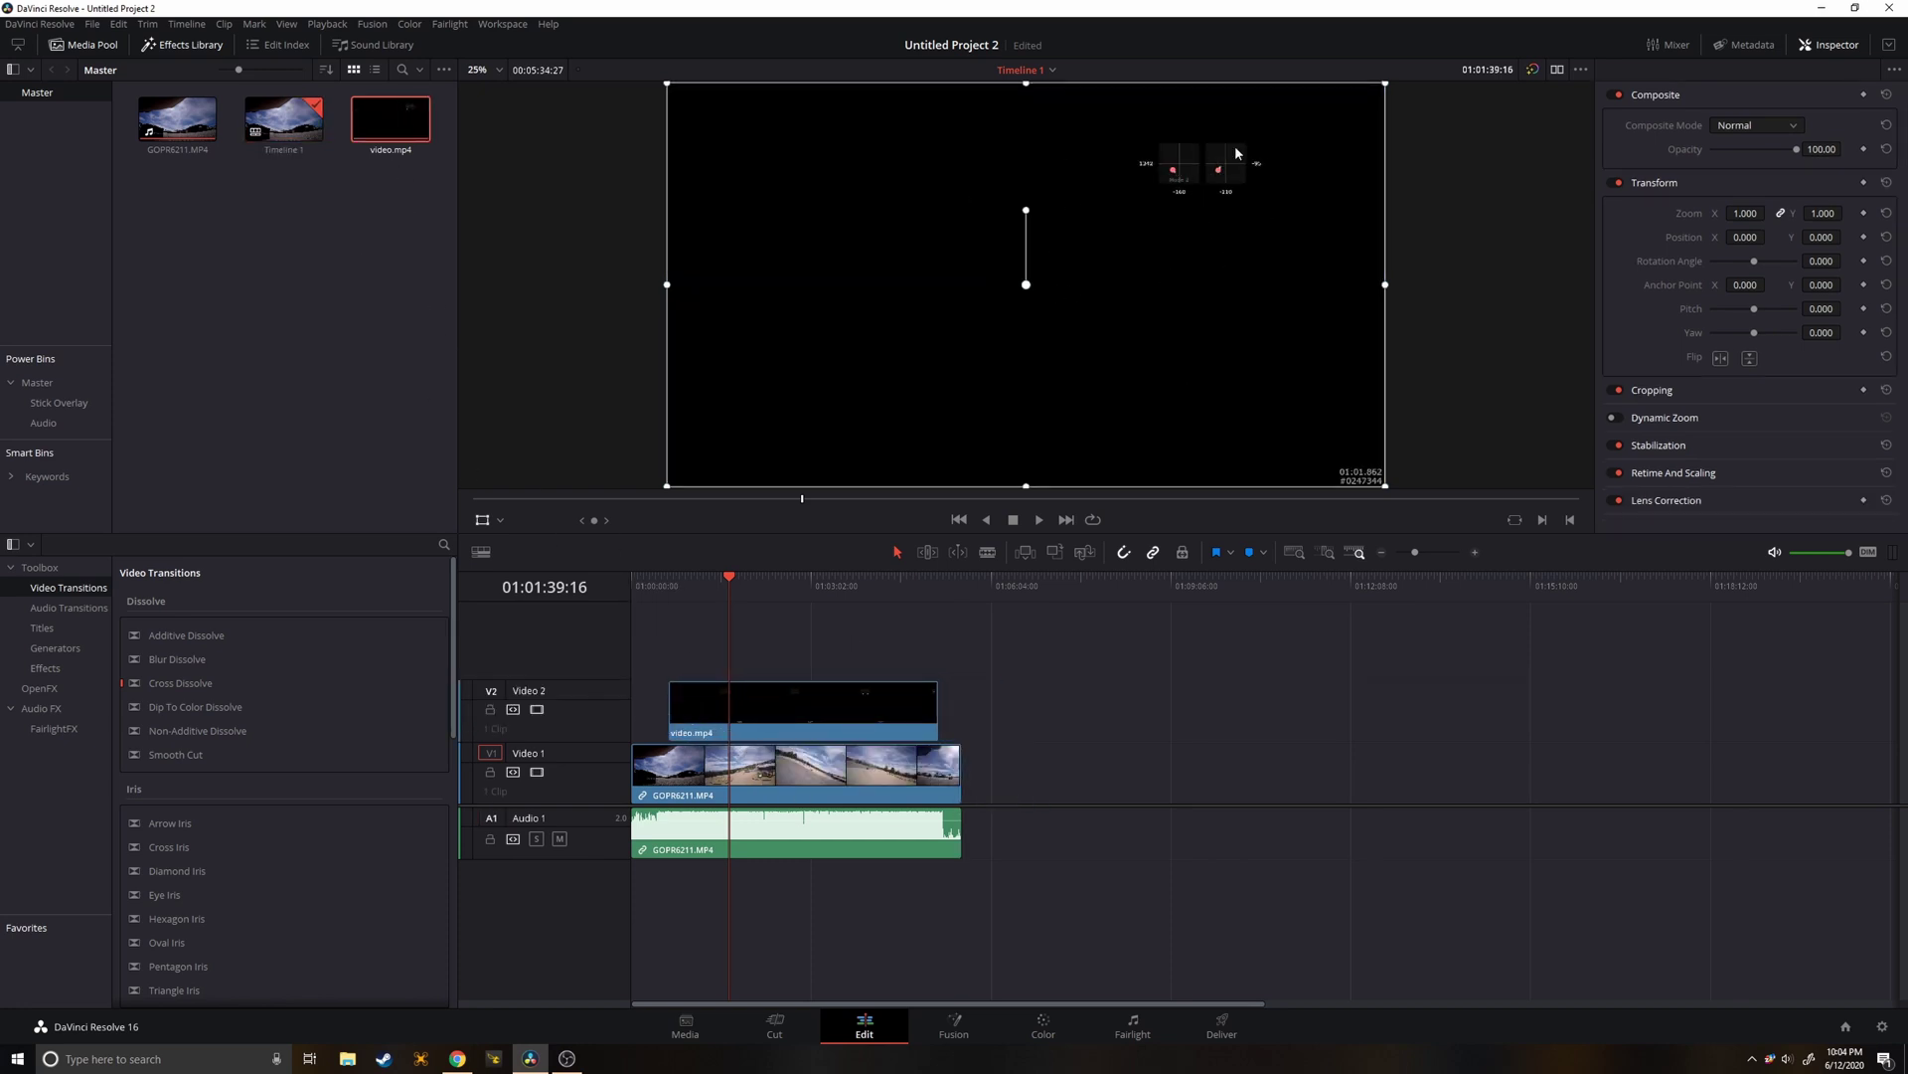
left_click_drag(840, 697, 828, 700)
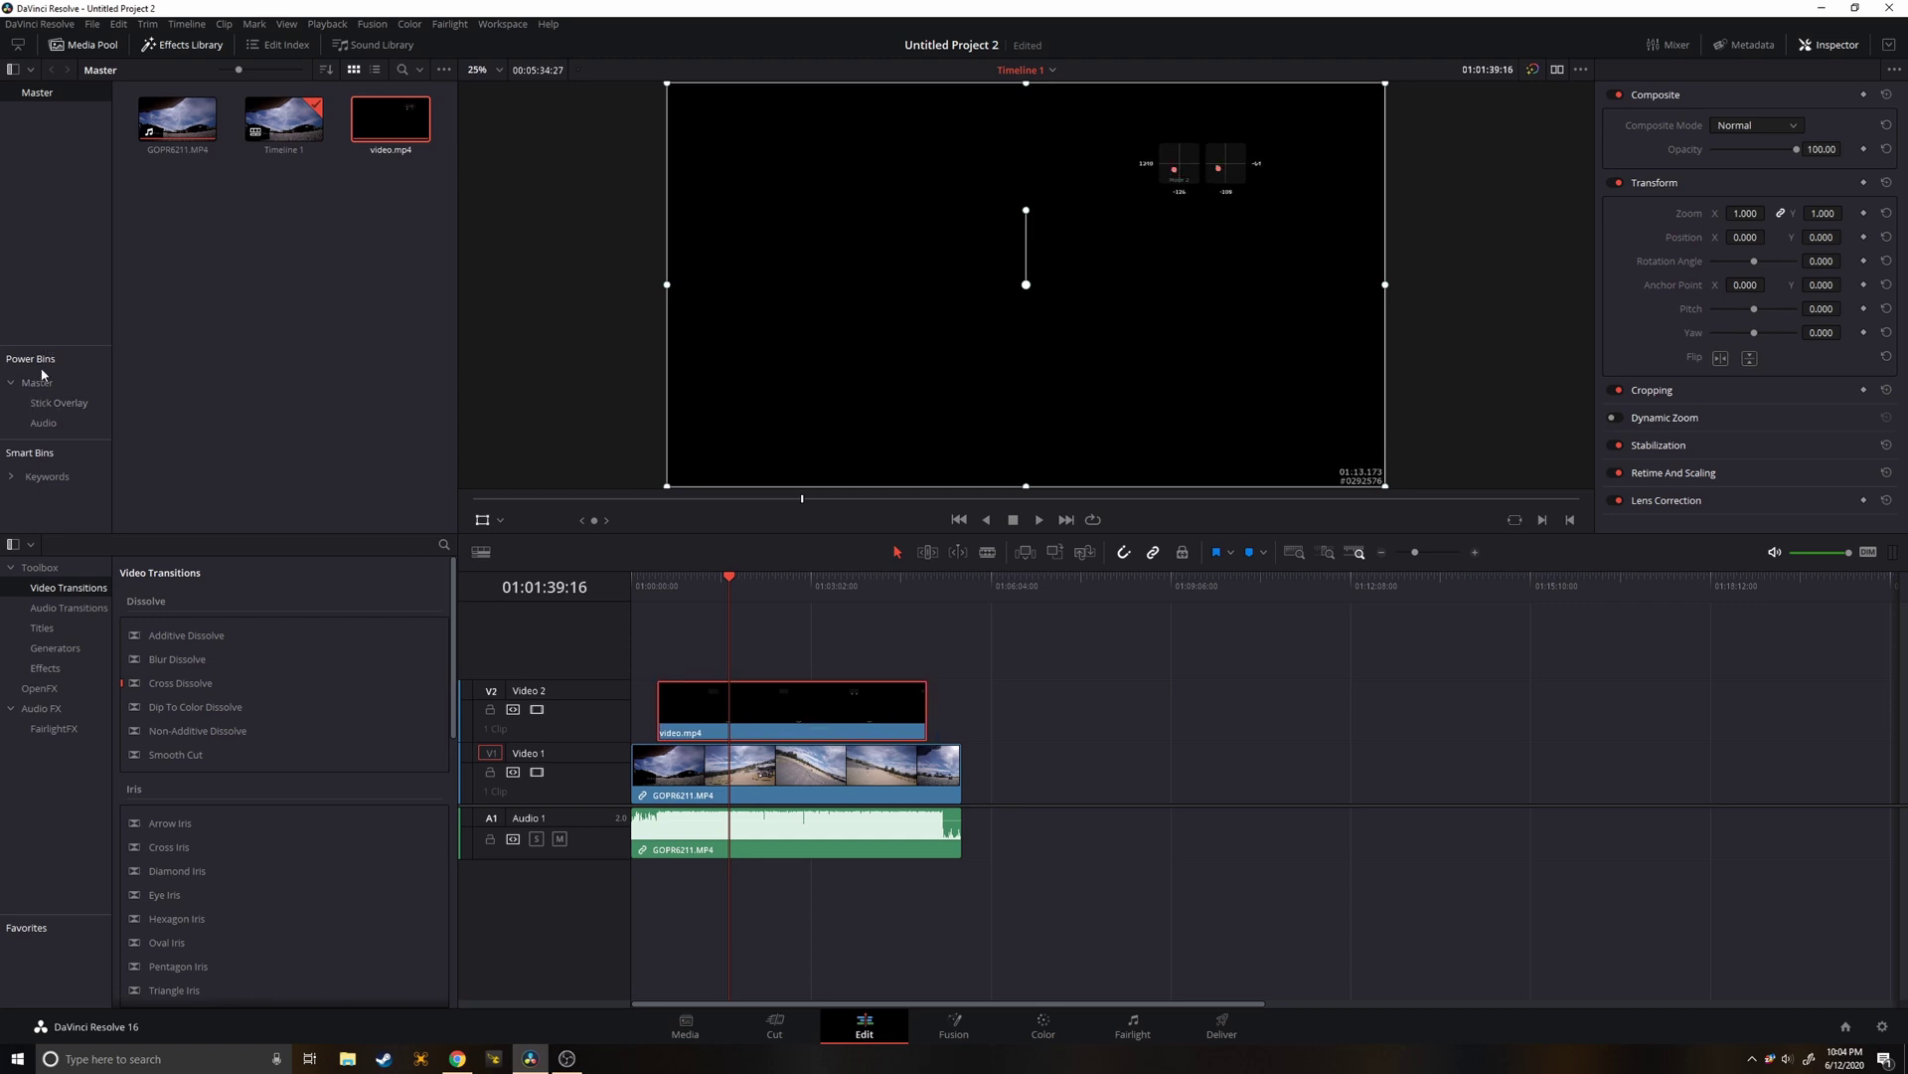
left_click(36, 382)
left_click_drag(391, 124, 1094, 709)
Copy the saved overlay copy's attributes on Video 2.
left_click(1126, 728)
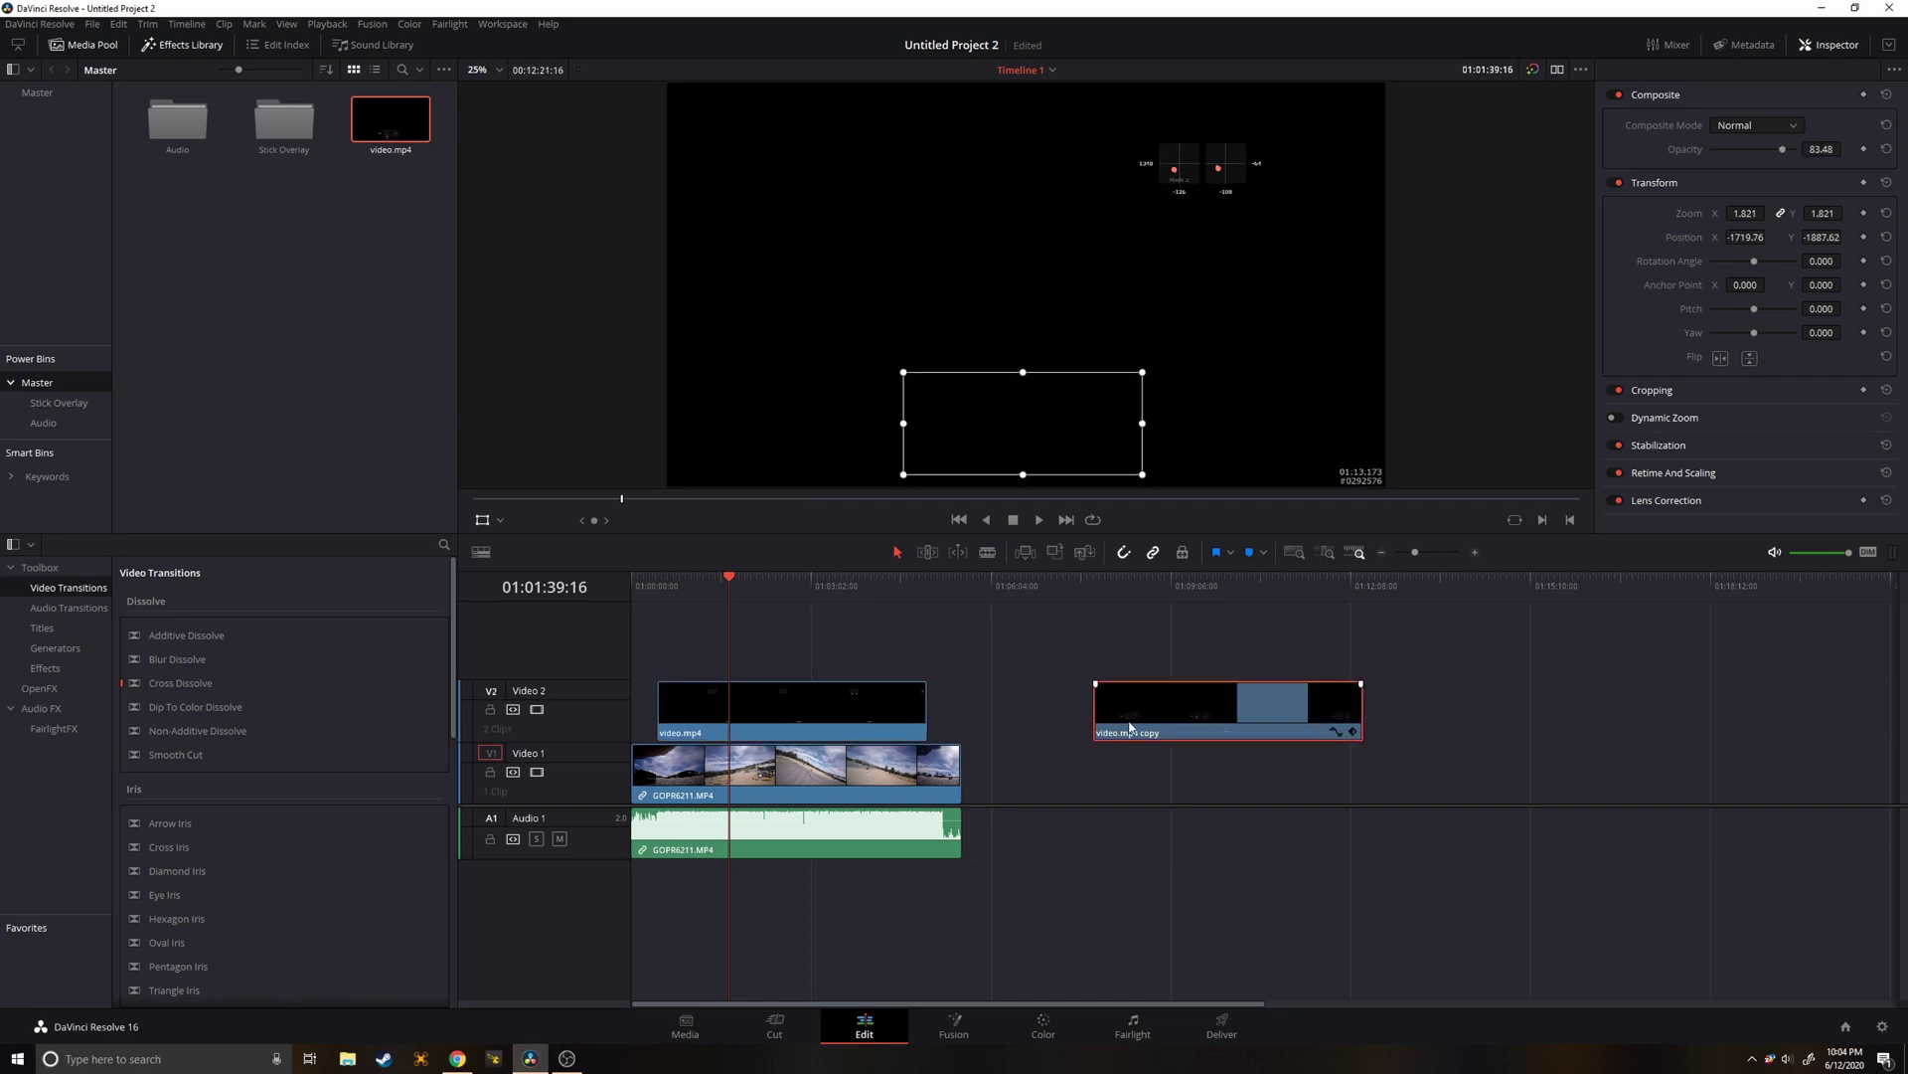
right_click(1140, 728)
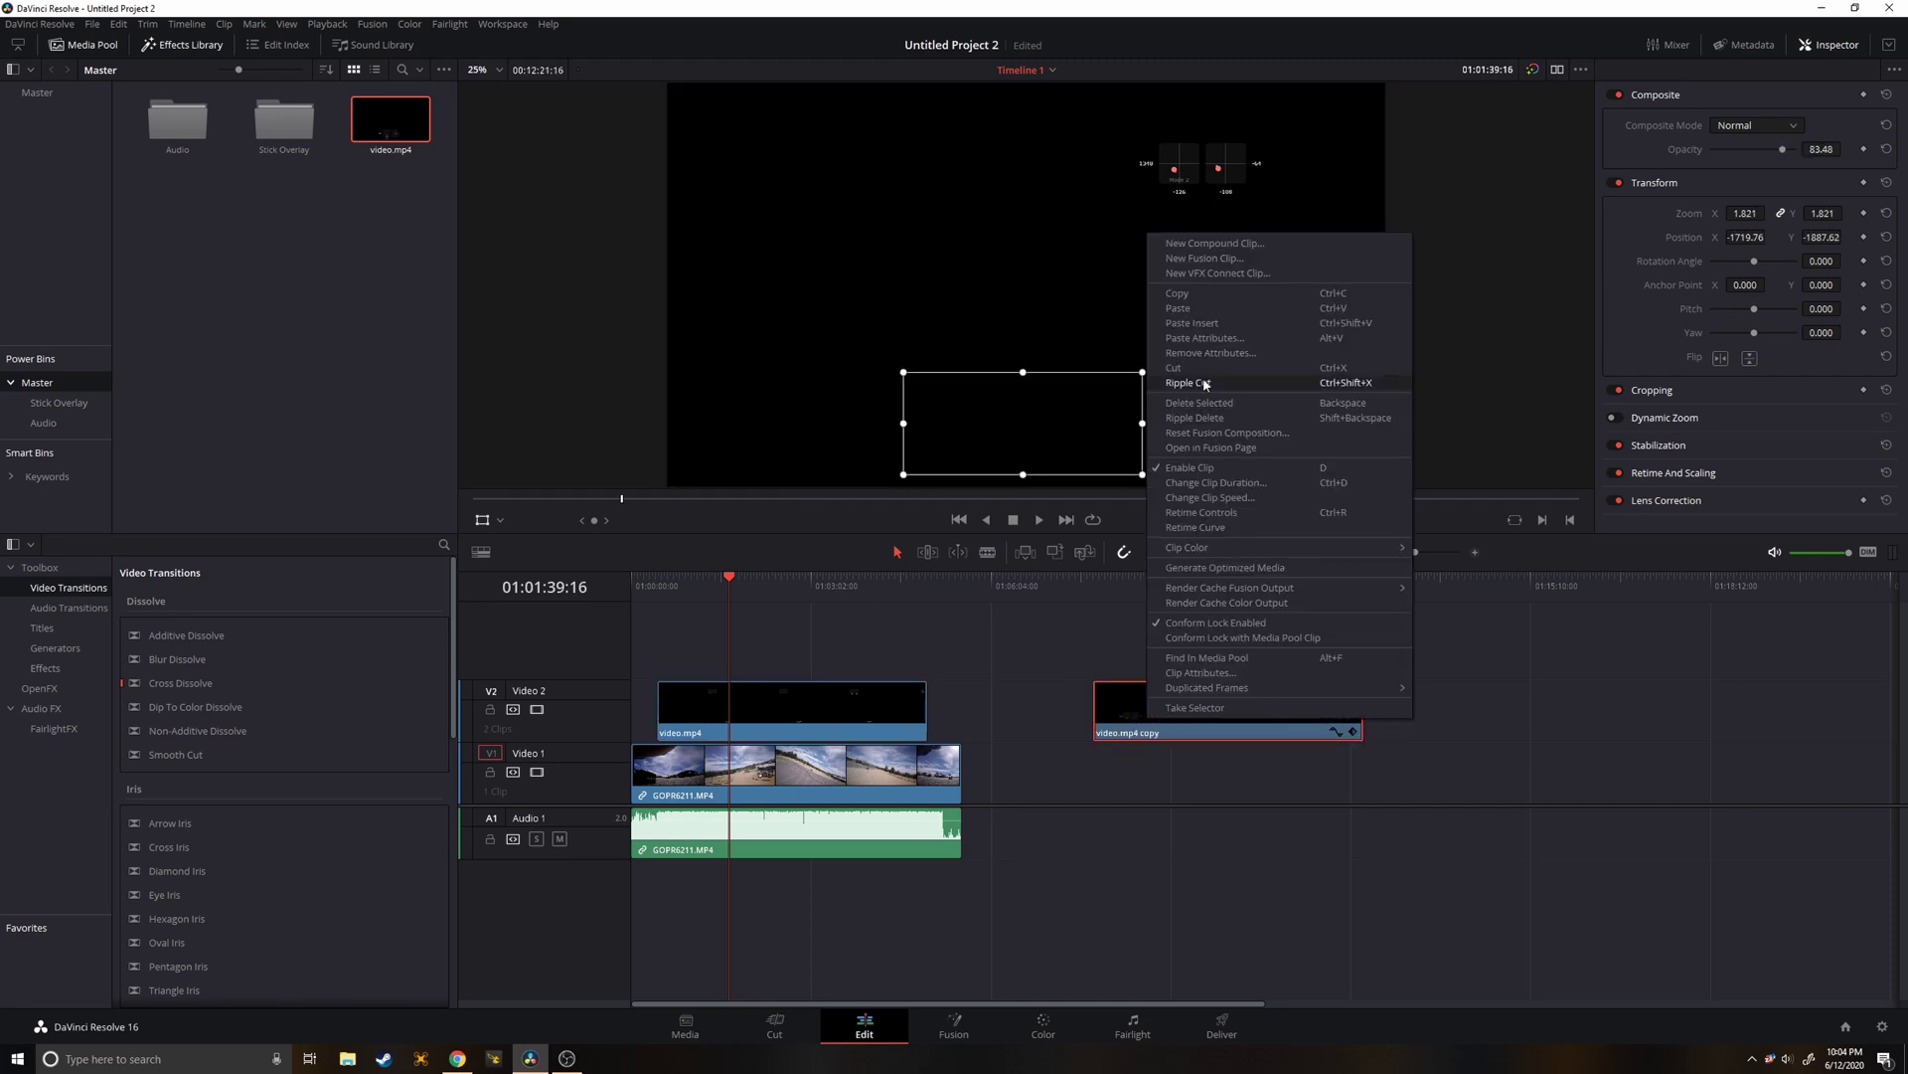
left_click(1189, 296)
Paste the copied 1.821 zoom and 83.48 opacity onto video.mp4, then delete the copy.
left_click(780, 718)
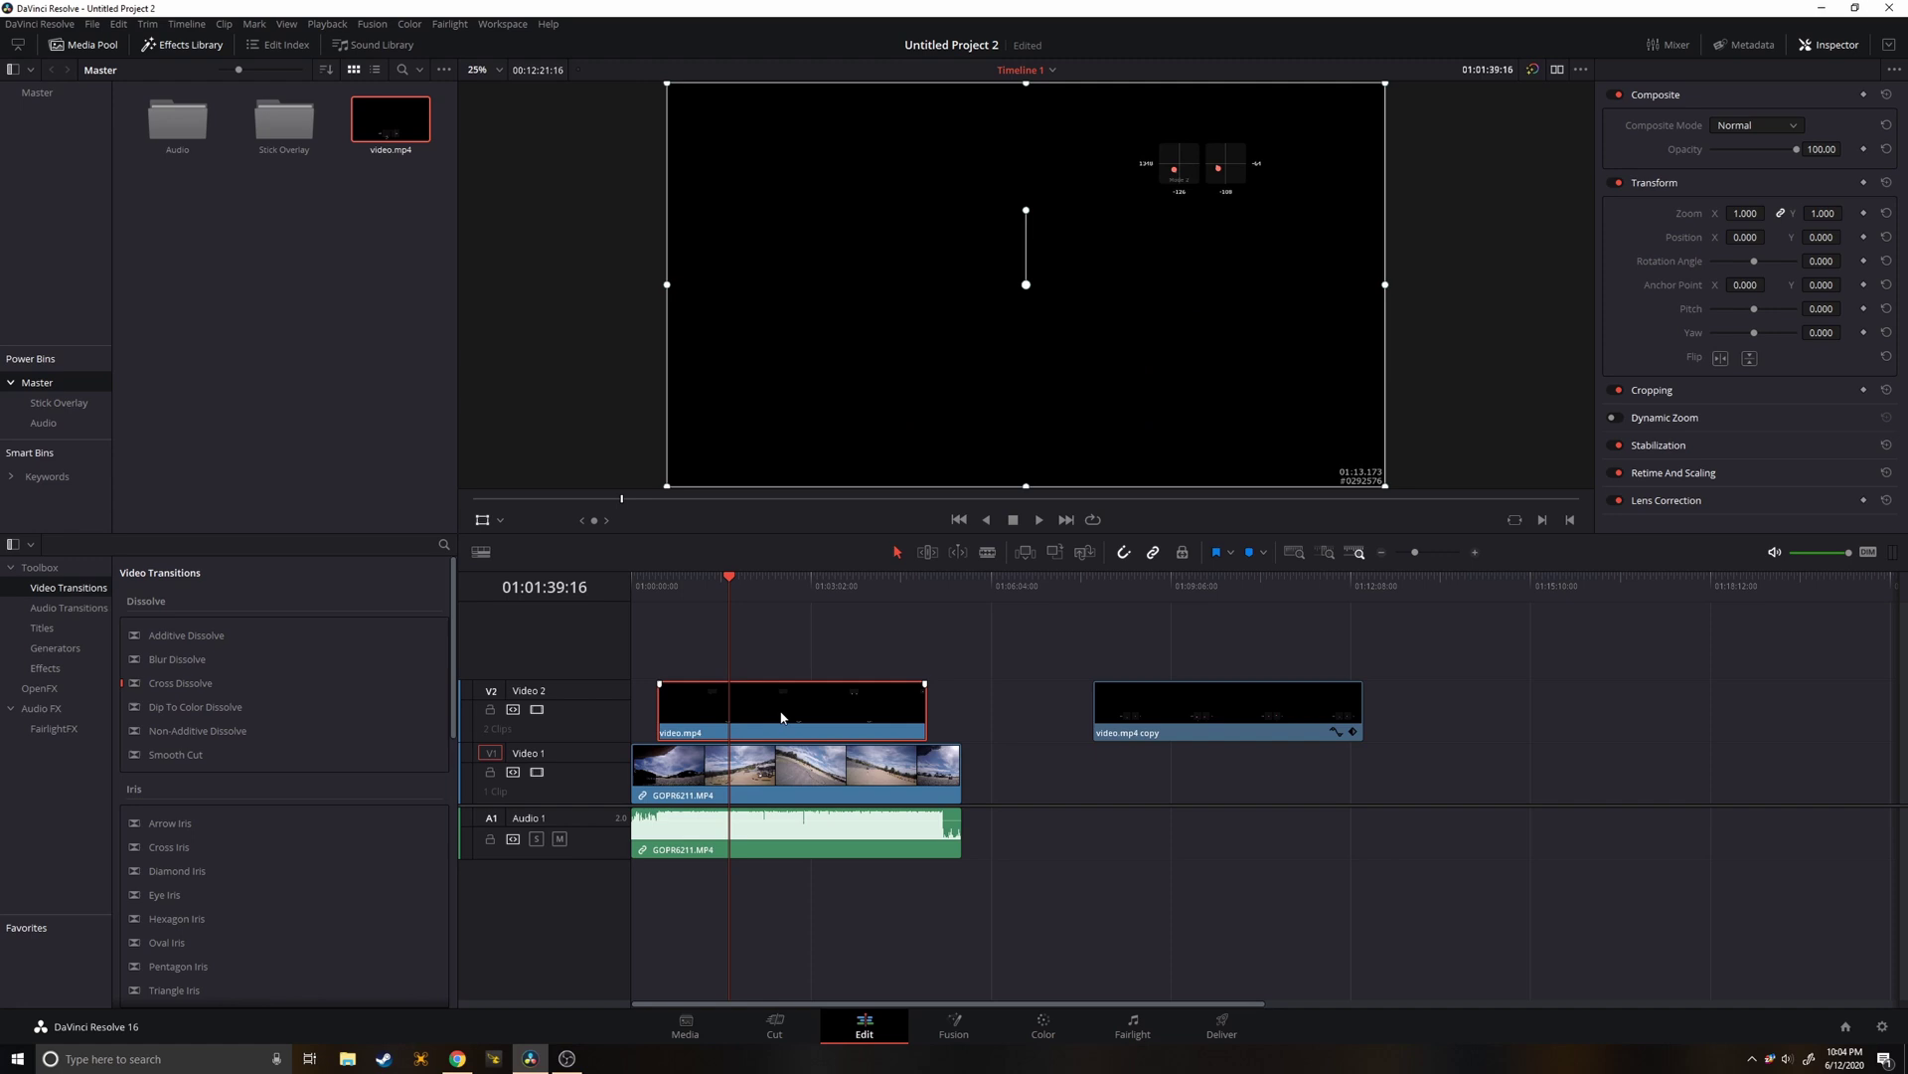
right_click(780, 717)
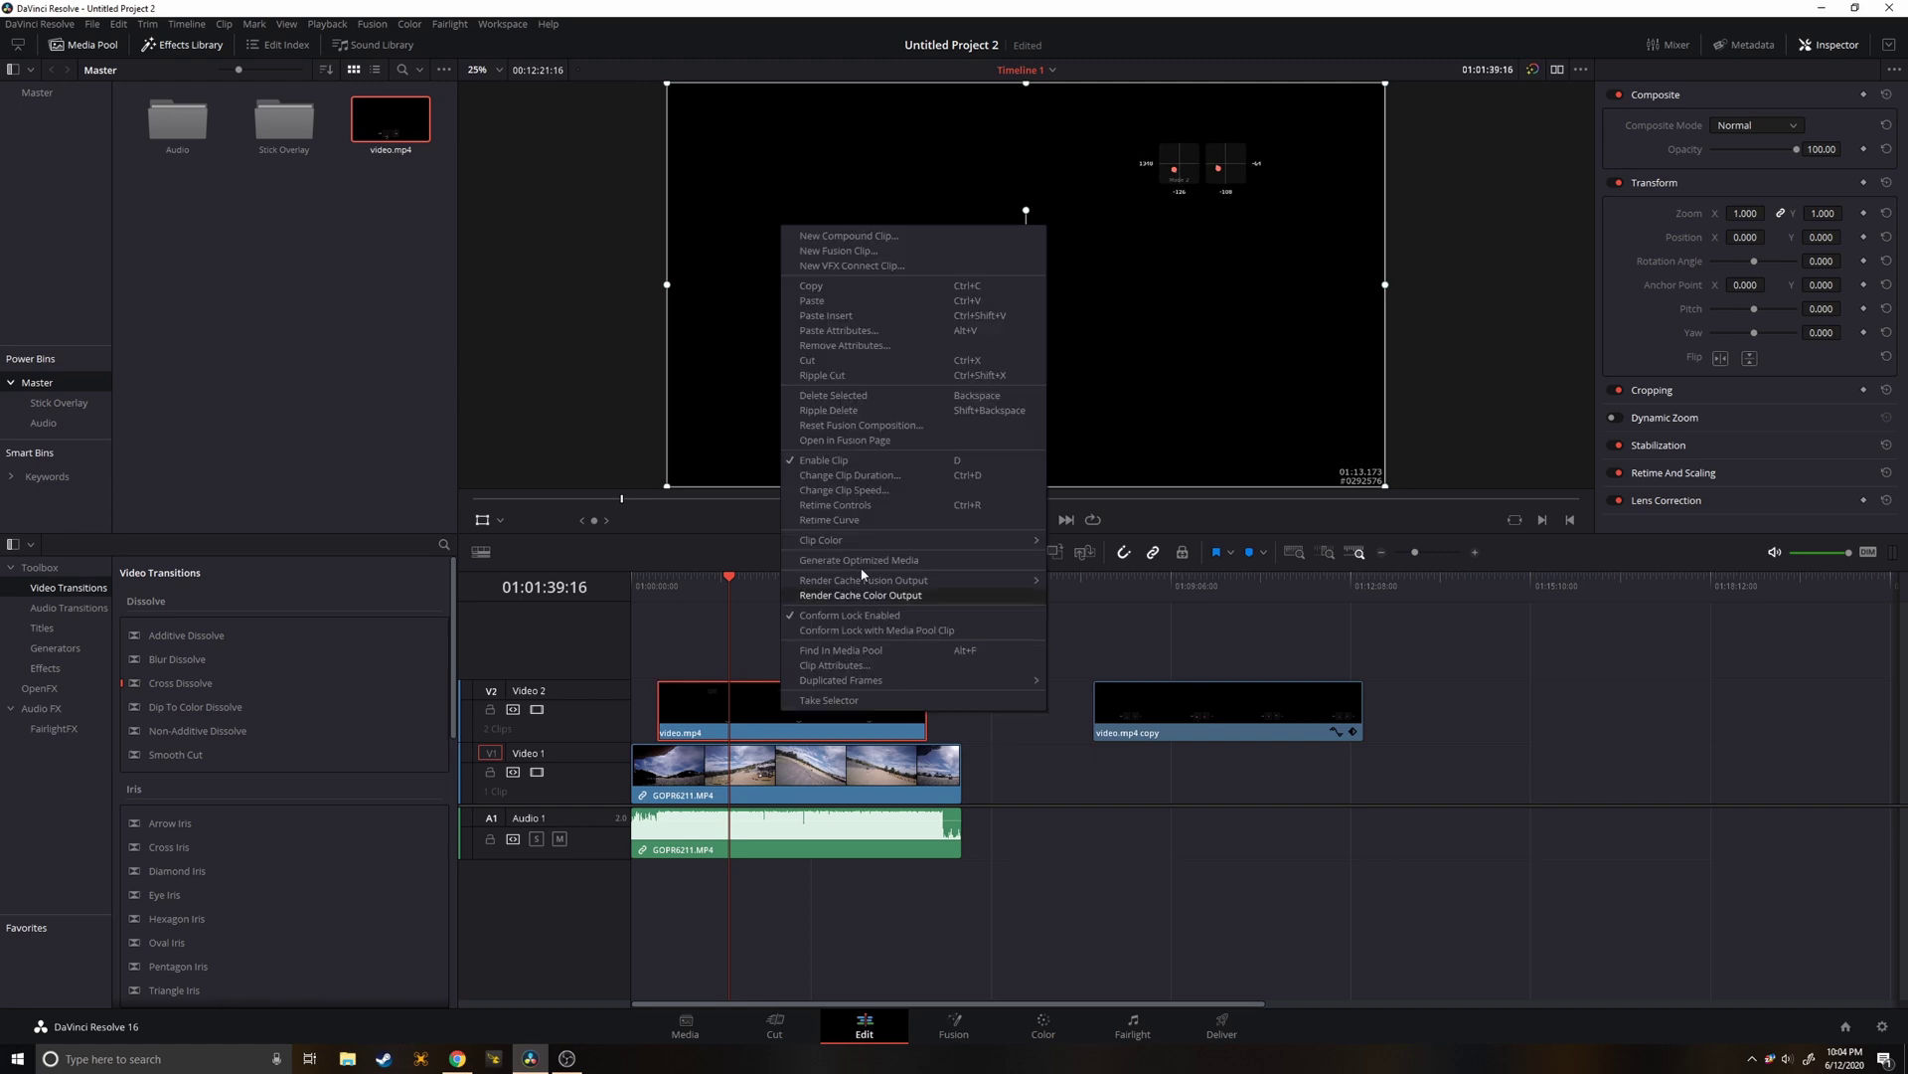
left_click(867, 330)
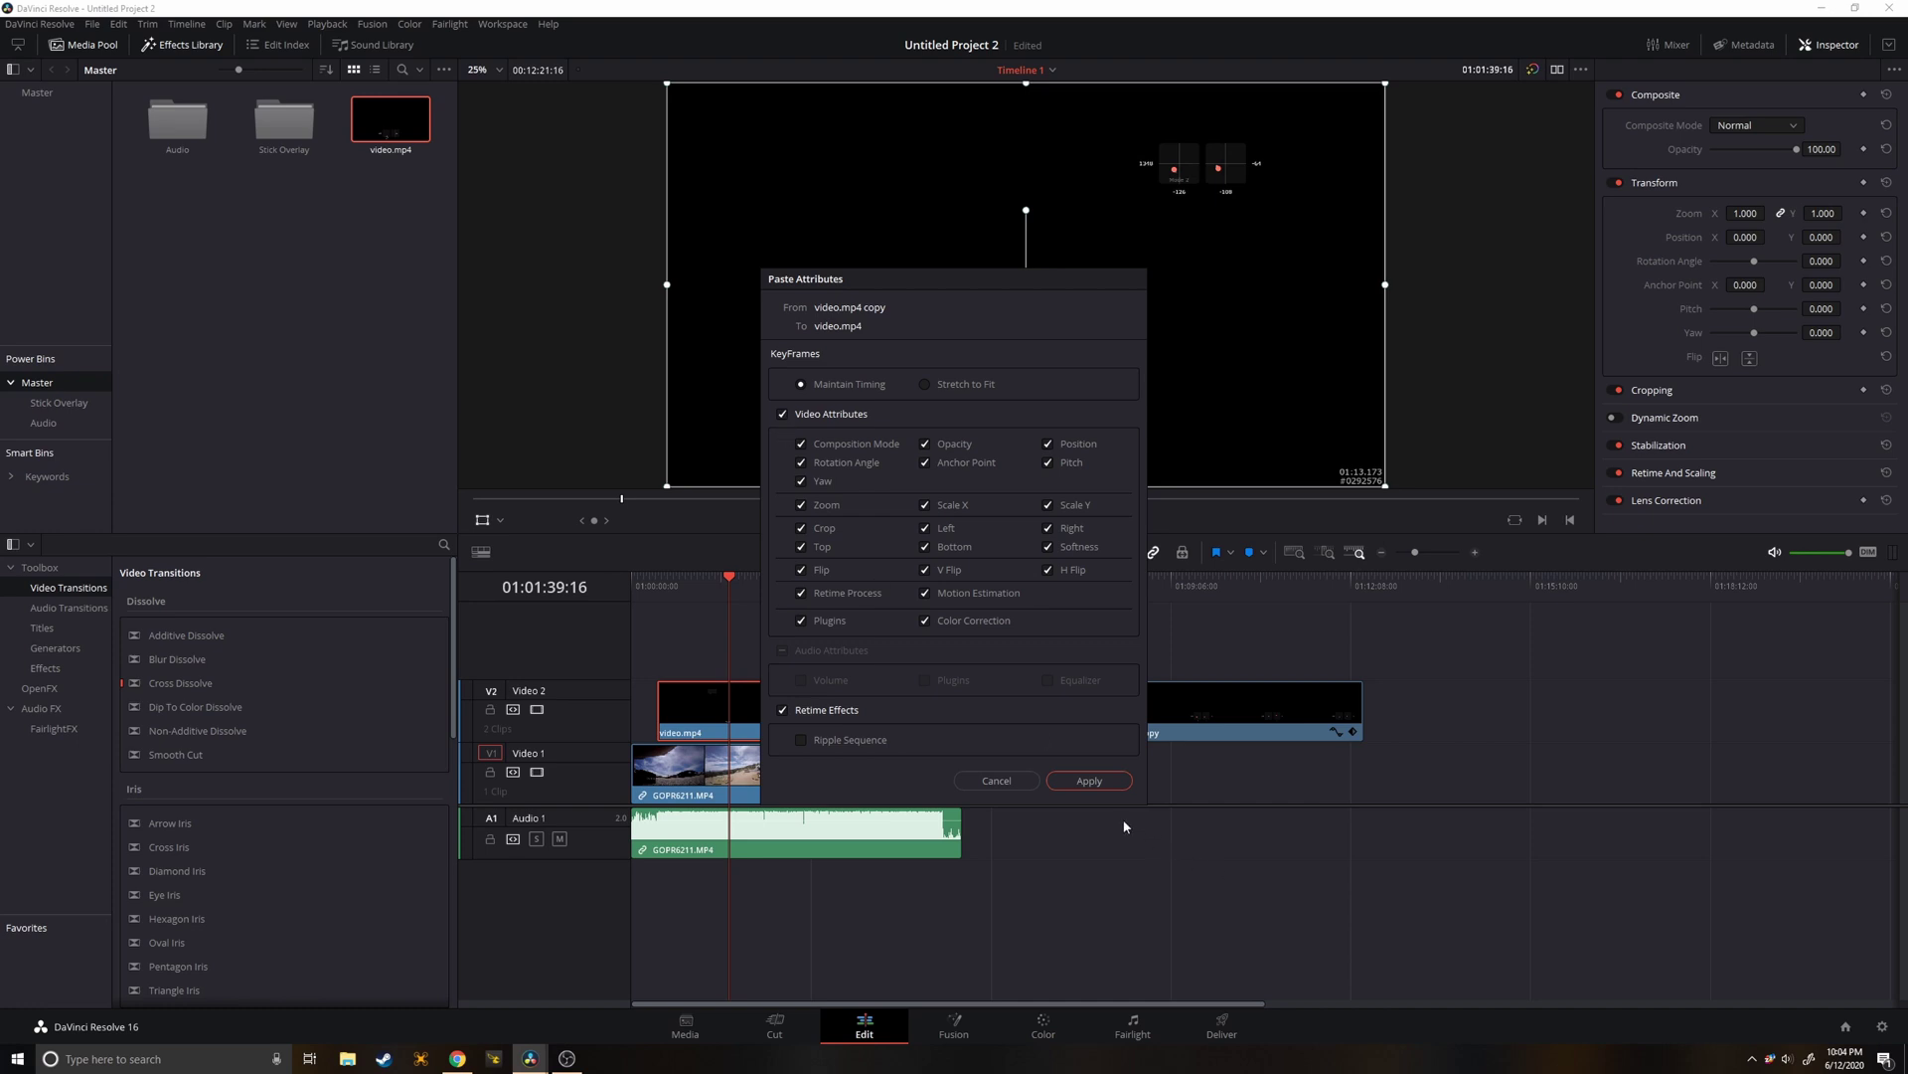
left_click(1089, 780)
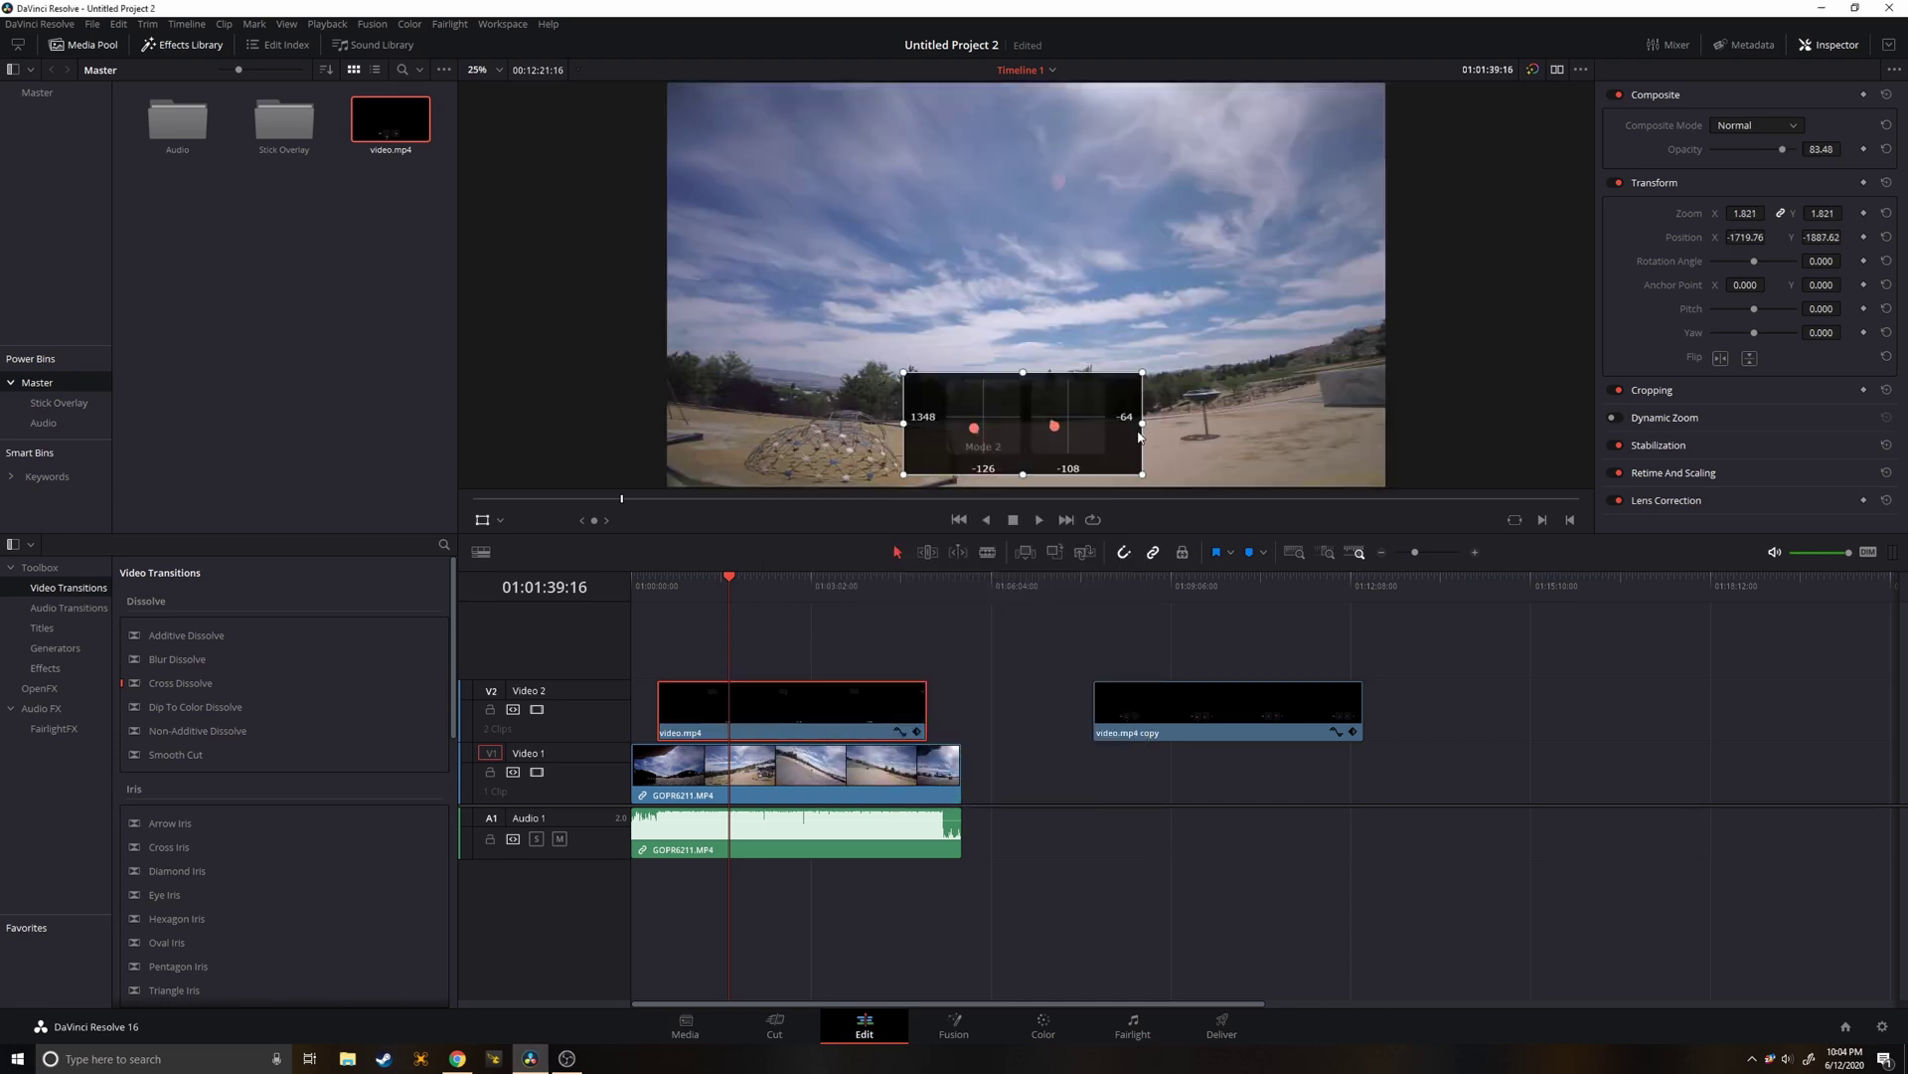
left_click(1220, 706)
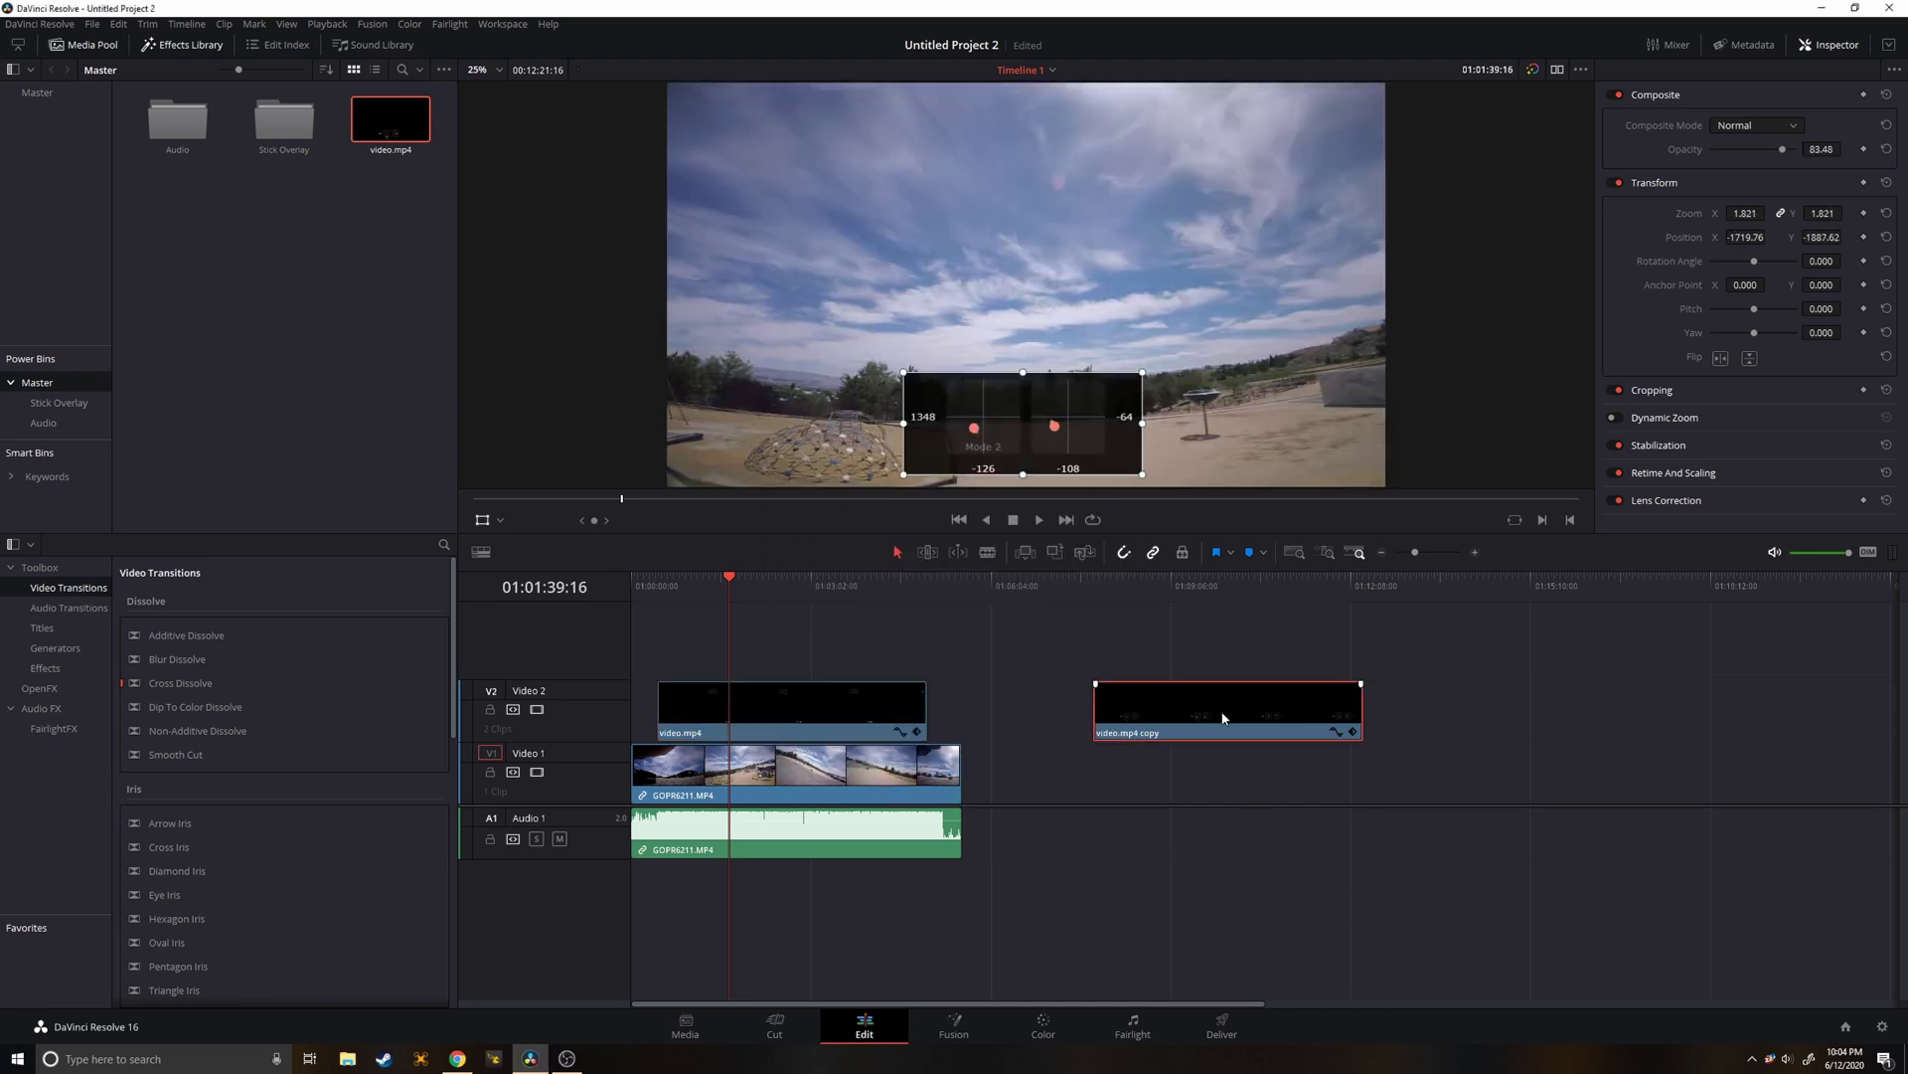
key("Delete")
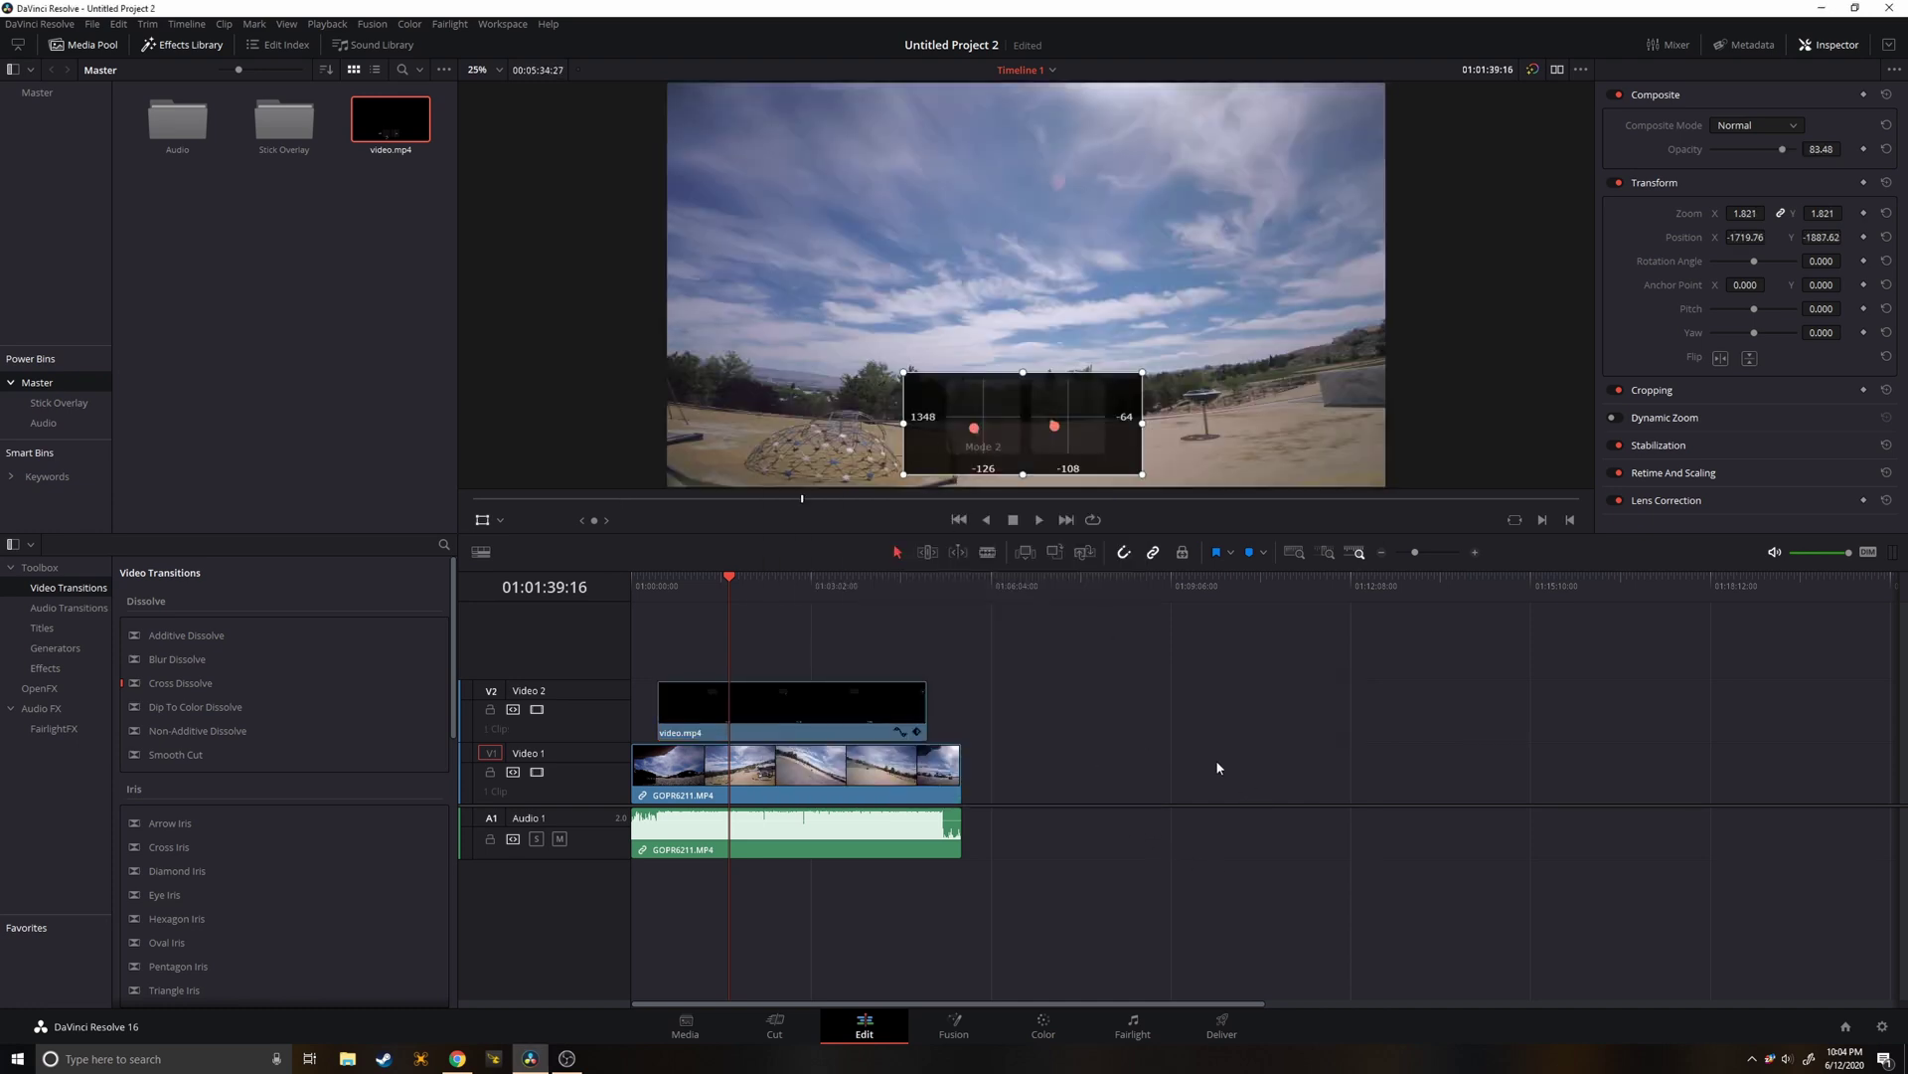
Apply the PowerGrade 1 still 1.1.1 to the overlay's node 01 on the Color page.
left_click(1043, 1026)
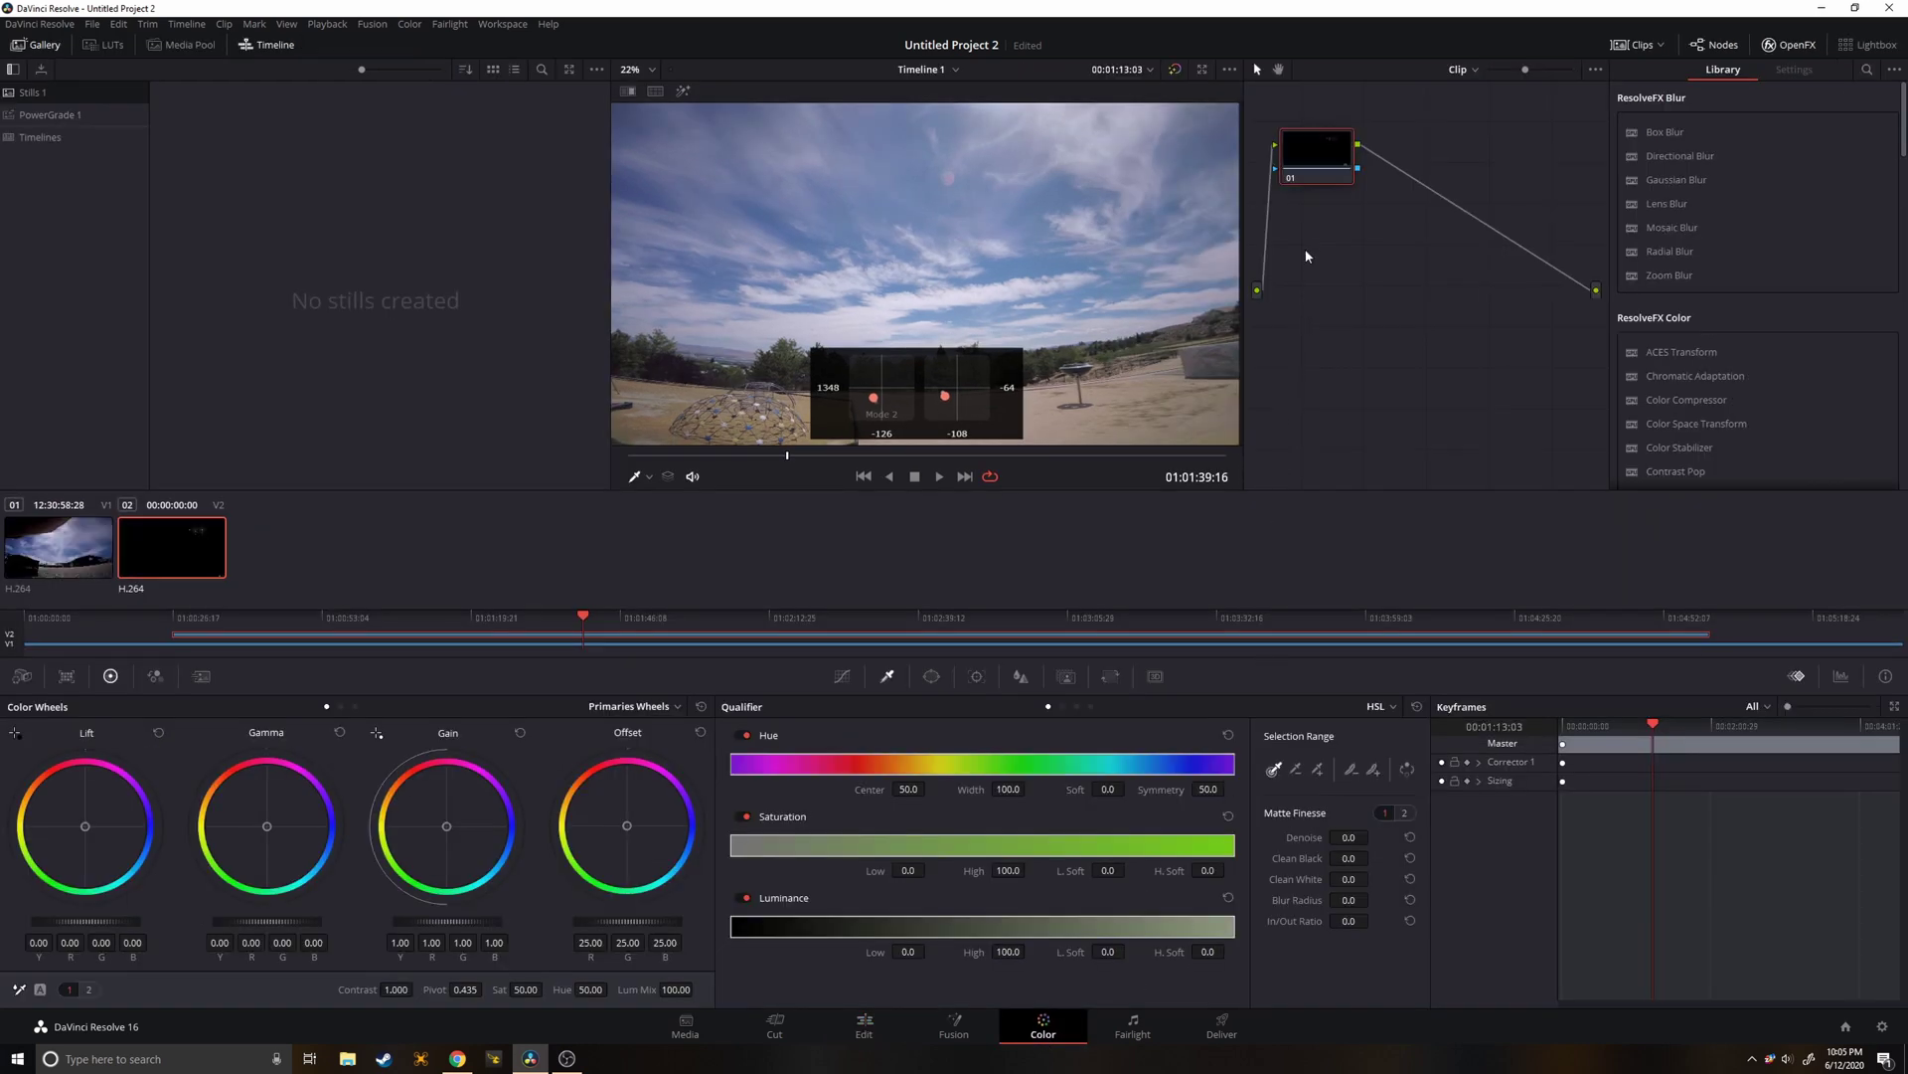
left_click(39, 117)
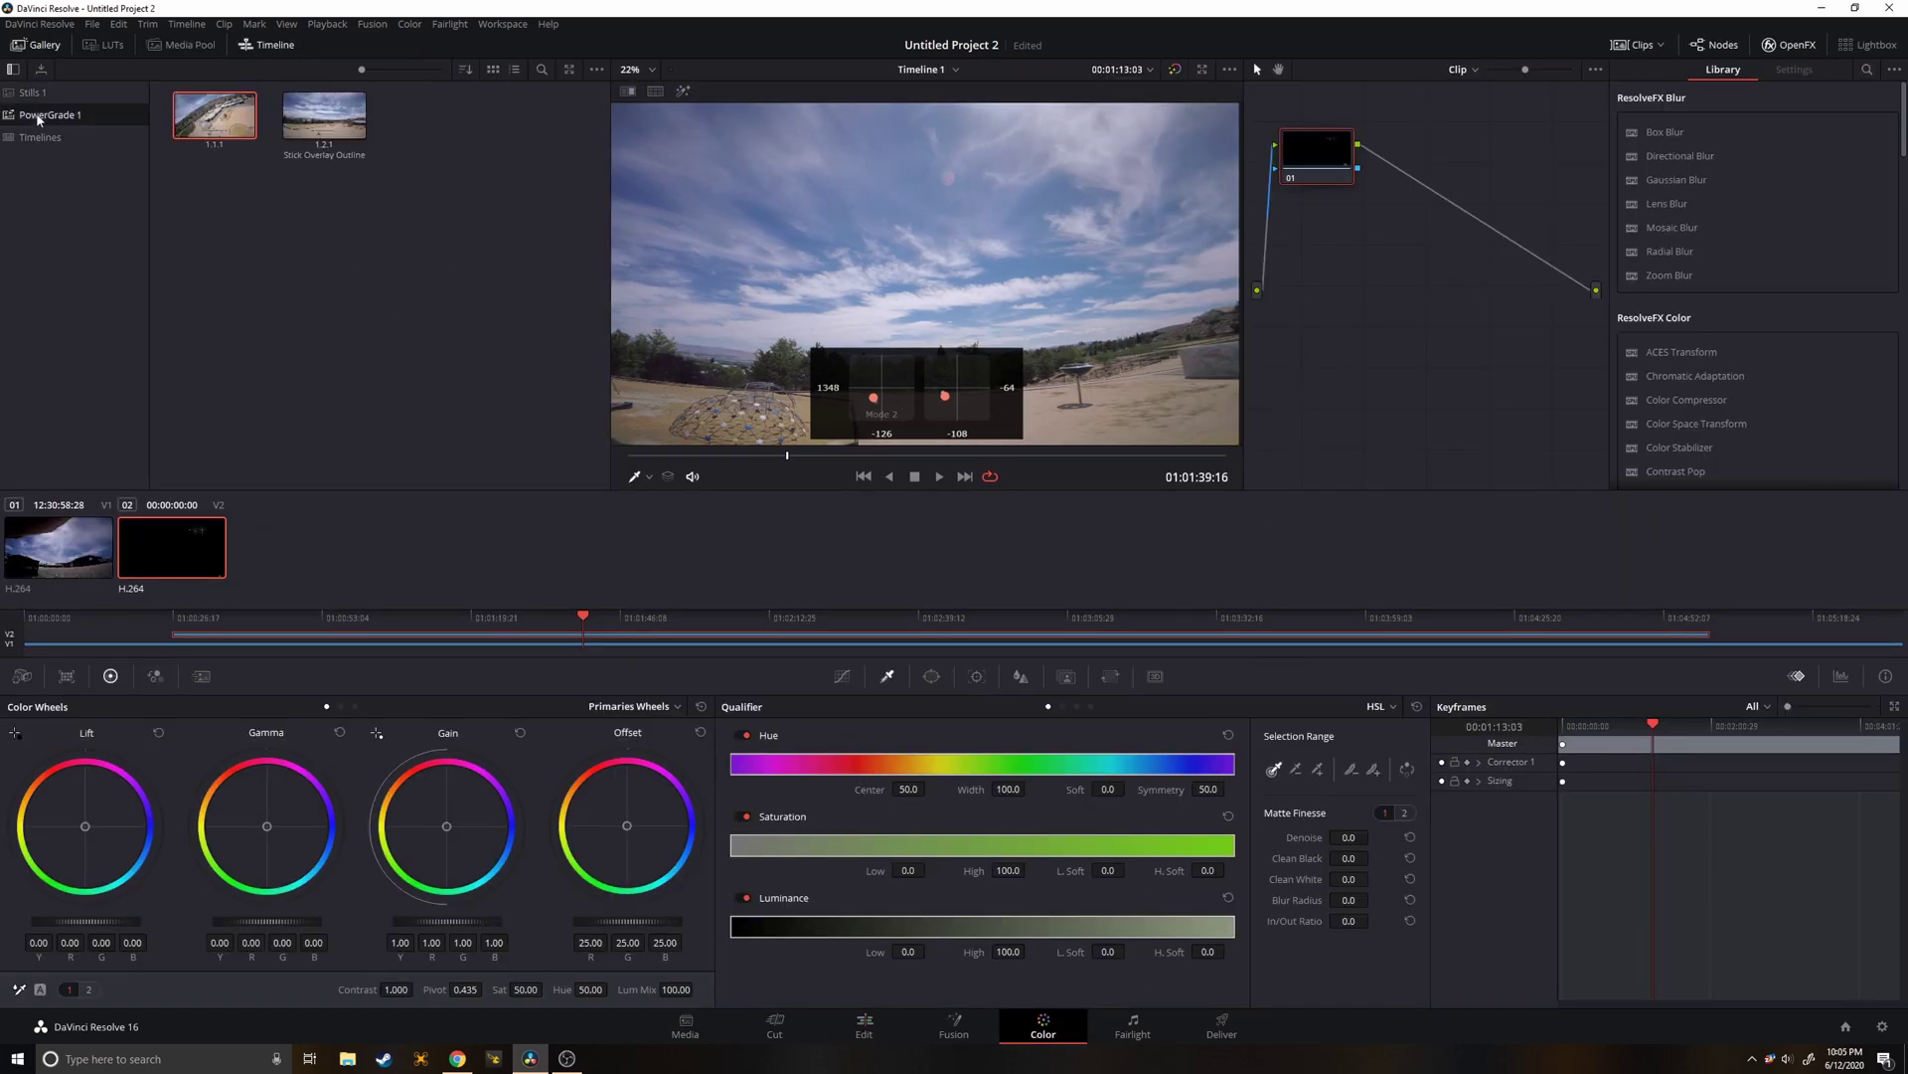
left_click(213, 121)
left_click_drag(214, 122, 1316, 169)
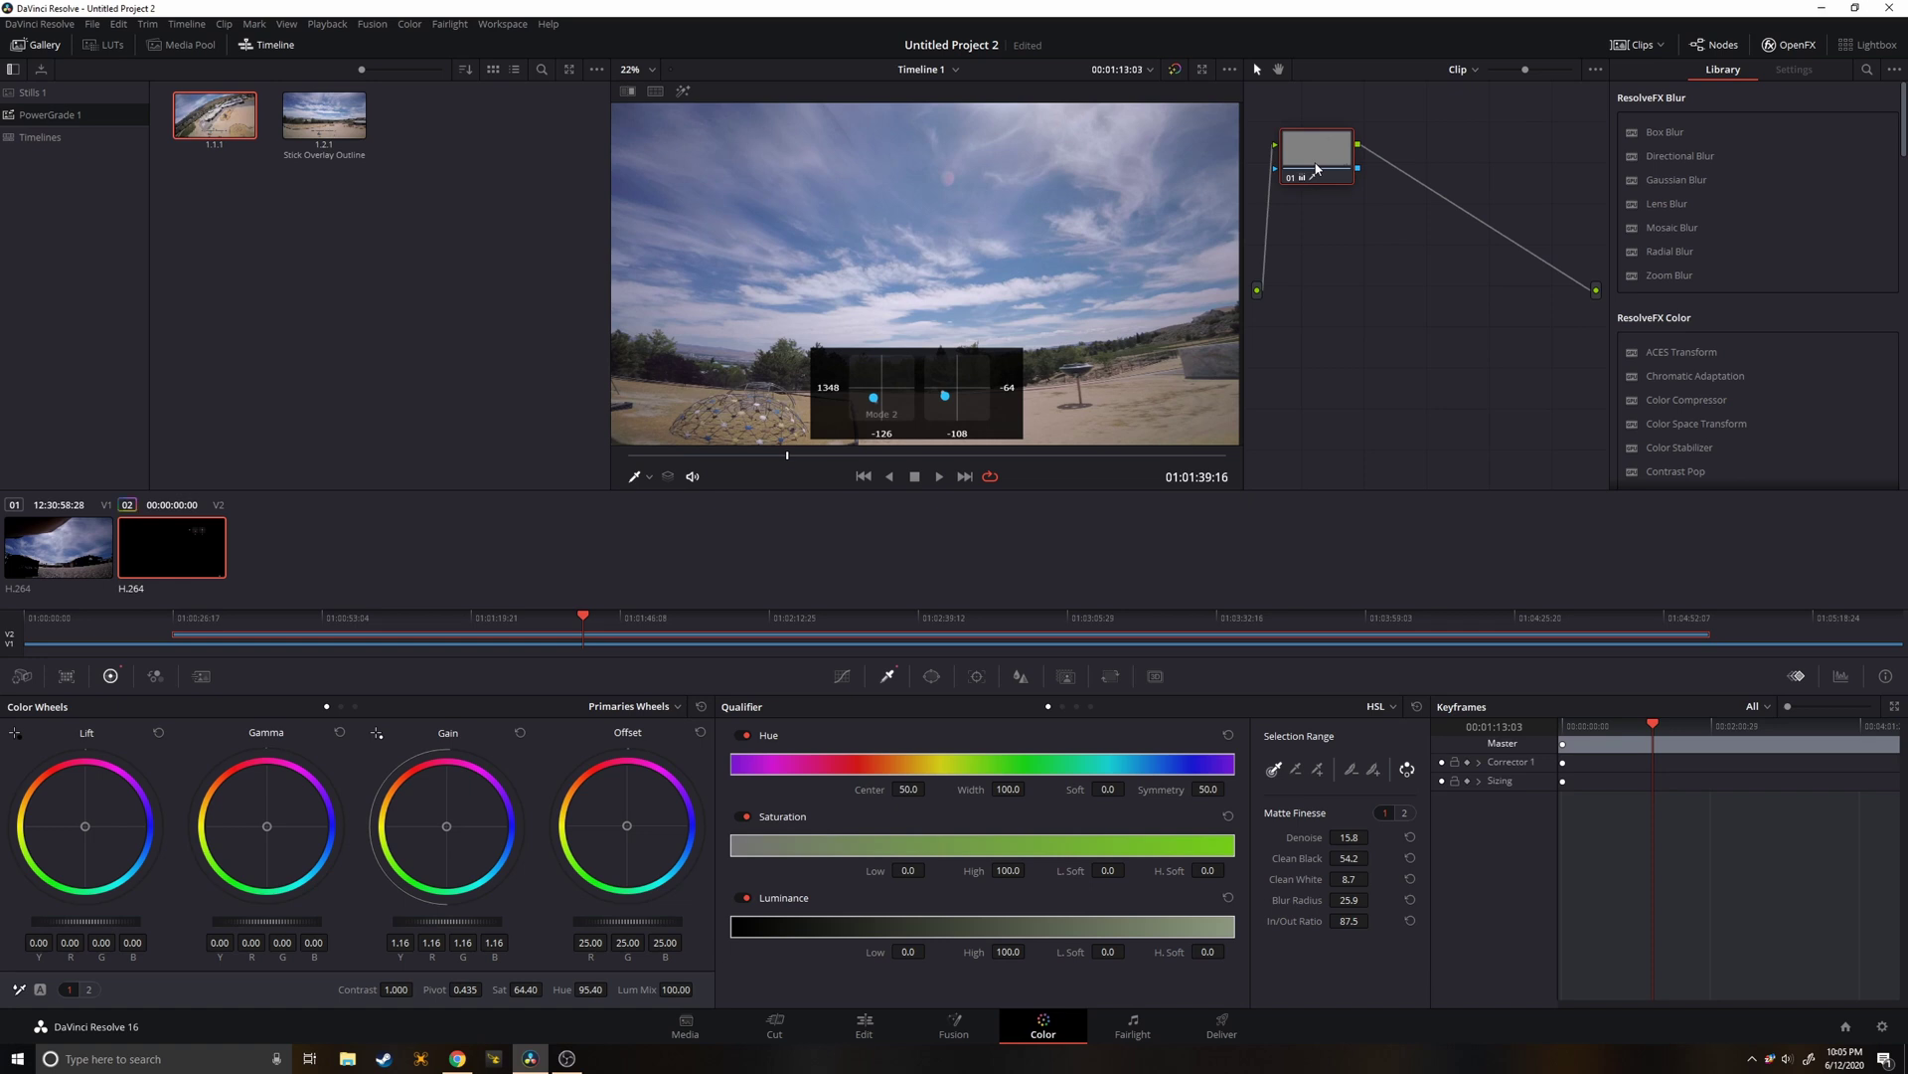
Add an alpha output and connect node 01's key output to it.
right_click(1555, 339)
left_click(1604, 397)
left_click_drag(1357, 171, 1596, 320)
Play the Edit page timeline to review the background-free stick overlay over the footage.
left_click(864, 1024)
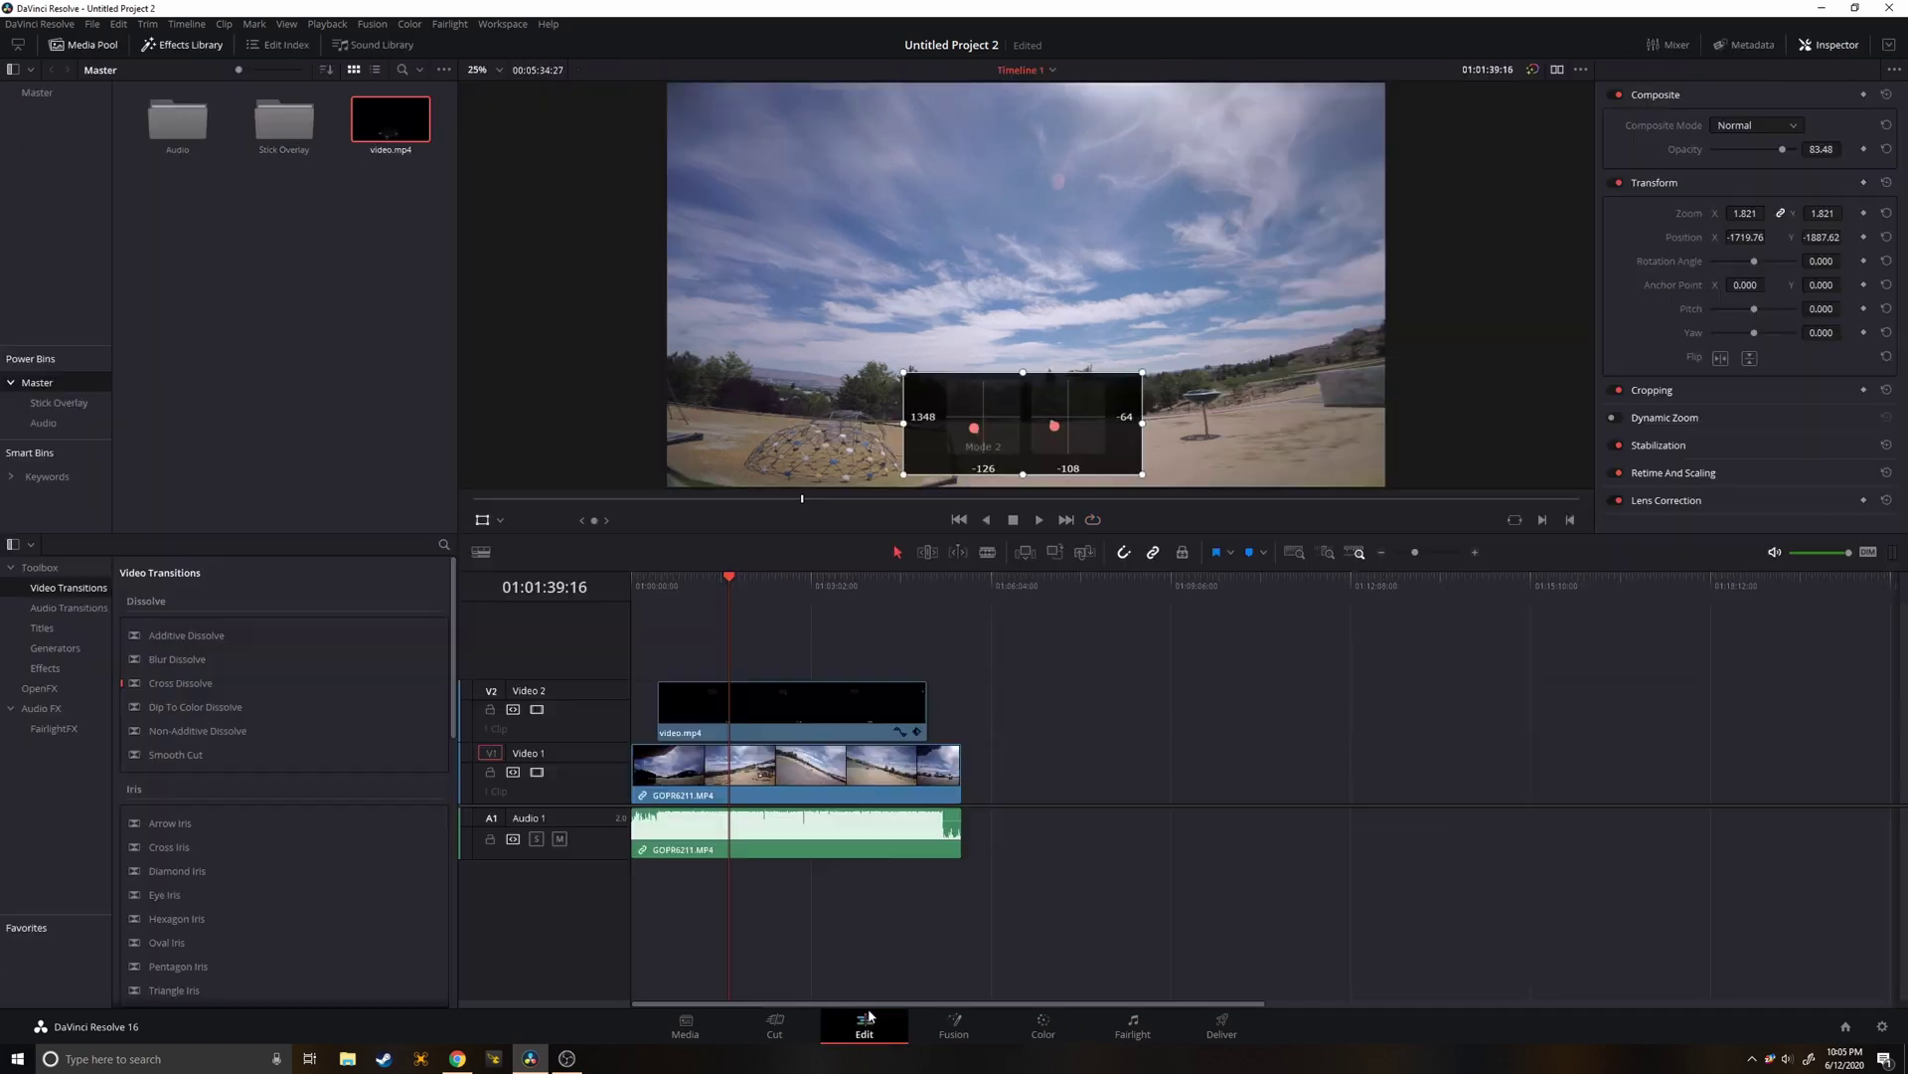
left_click(1040, 520)
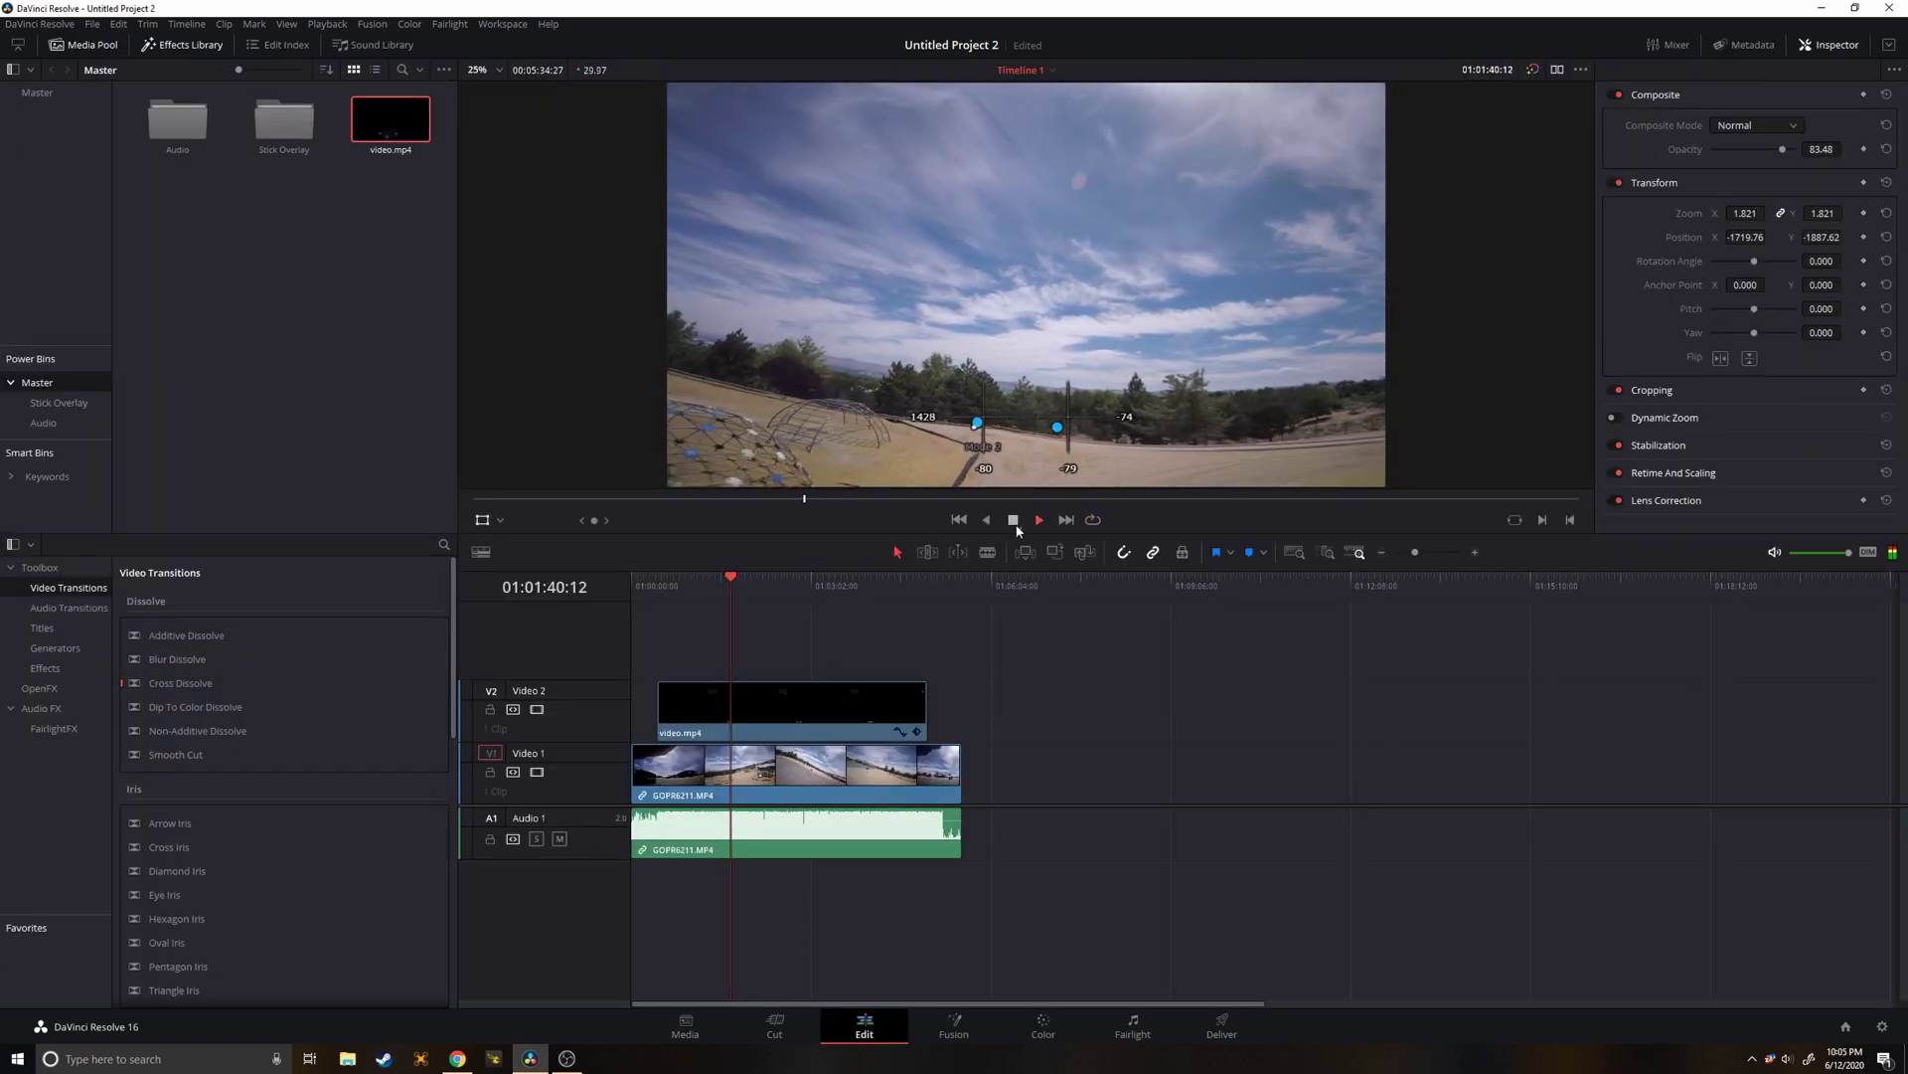